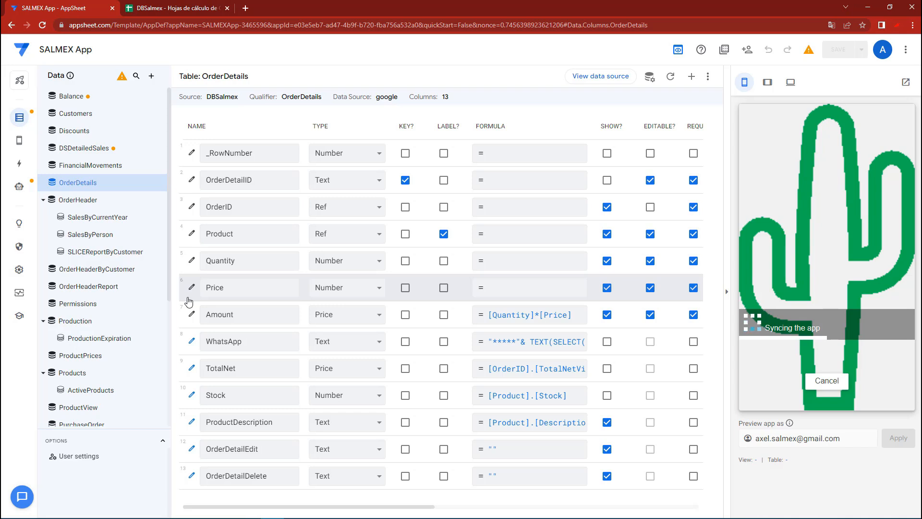
Delete the NOT(IN(...)) condition from the Valid If formula of the Product column in OrderDetails, keeping [Stock]>=1
{"action": "left_click", "coordinate": [192, 233]}
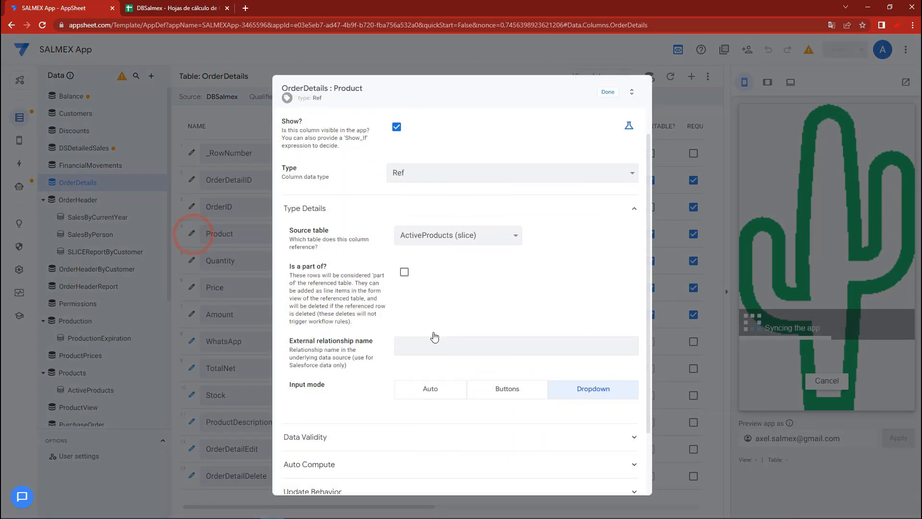
{"action": "scroll", "coordinate": [434, 336], "scroll_direction": "down", "scroll_amount": 2}
{"action": "left_click", "coordinate": [330, 360]}
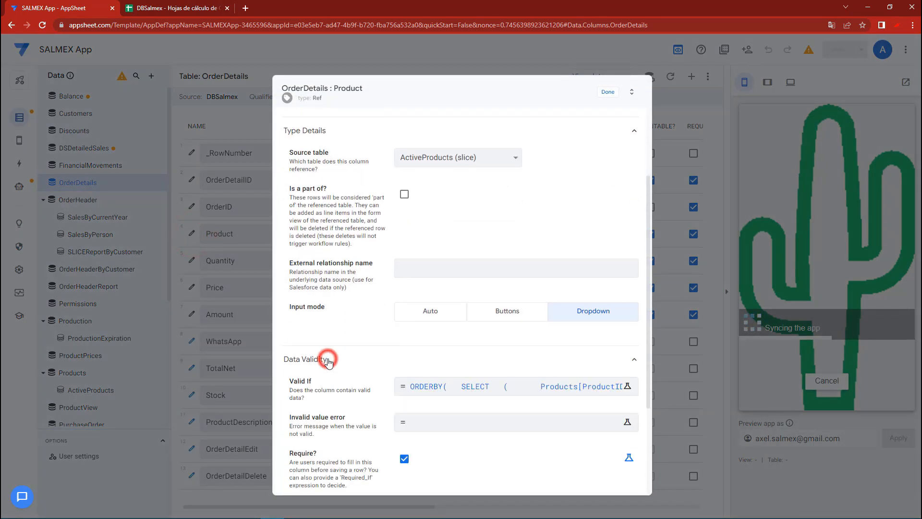
{"action": "left_click", "coordinate": [446, 387]}
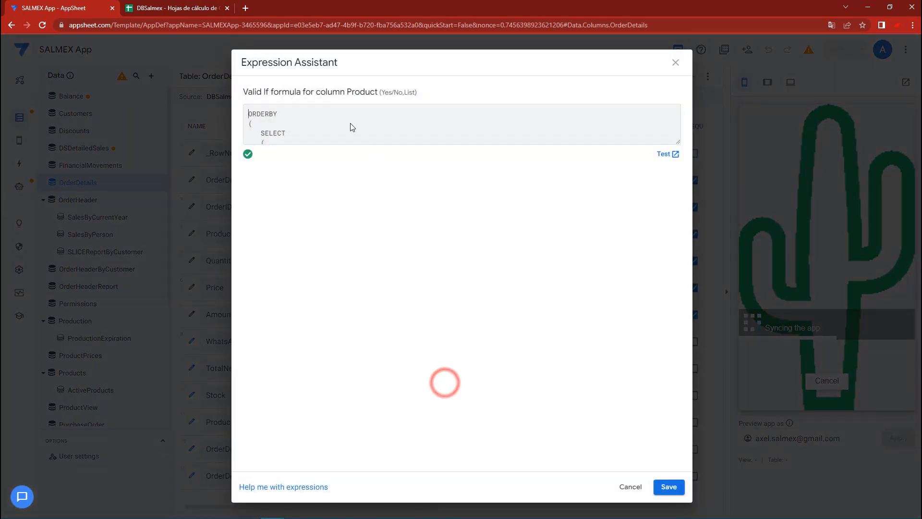
{"action": "left_click", "coordinate": [677, 142]}
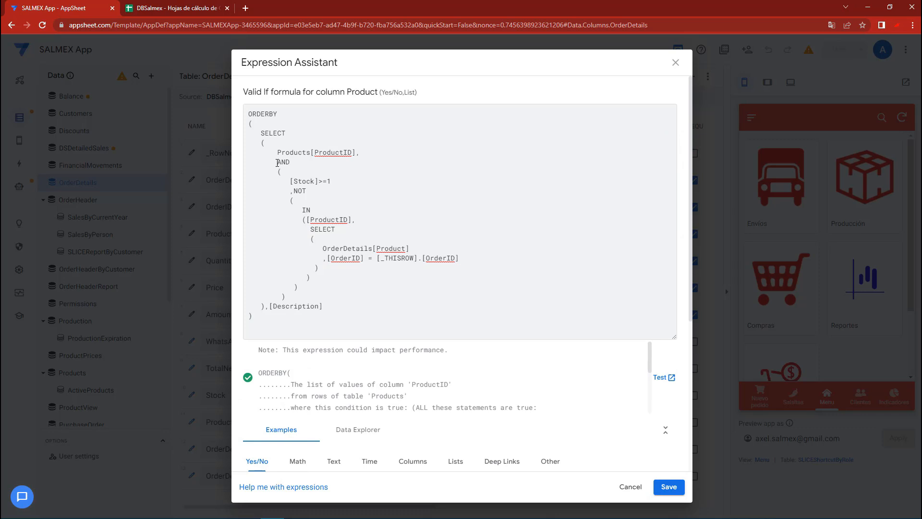
{"action": "left_click_drag", "start_coordinate": [277, 163], "coordinate": [321, 274]}
{"action": "key", "text": "BackSpace"}
Remove the AND operator and its opening parenthesis from the Product column's Valid If formula
{"action": "key", "text": "BackSpace"}
{"action": "left_click", "coordinate": [296, 164]}
{"action": "left_click_drag", "start_coordinate": [293, 163], "coordinate": [244, 166]}
{"action": "key", "text": "BackSpace"}
{"action": "key", "text": "BackSpace"}
{"action": "left_click", "coordinate": [291, 171]}
{"action": "left_click_drag", "start_coordinate": [301, 171], "coordinate": [203, 169]}
{"action": "key", "text": "BackSpace"}
{"action": "key", "text": "BackSpace"}
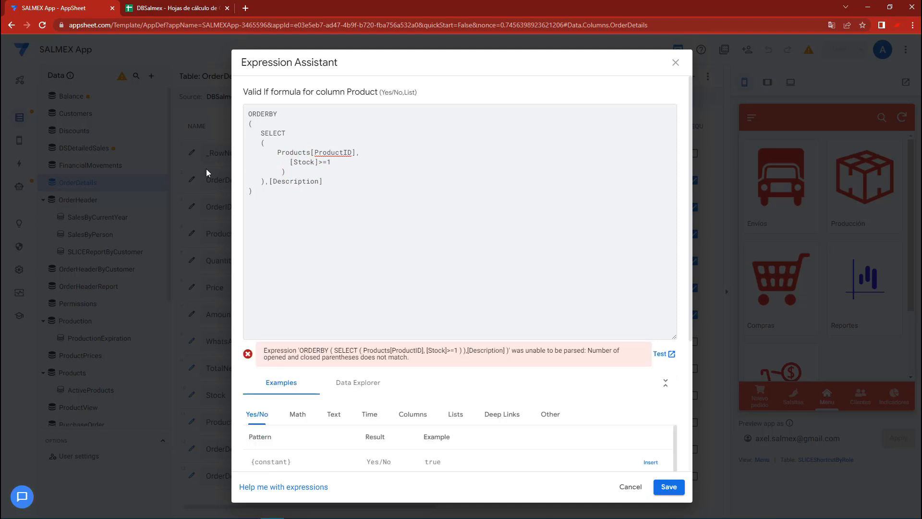
Remove the surplus closing parenthesis from the Valid If formula, then save the expression and the app
{"action": "left_click", "coordinate": [251, 123]}
{"action": "left_click", "coordinate": [251, 191]}
{"action": "left_click", "coordinate": [264, 144]}
{"action": "left_click", "coordinate": [262, 189]}
{"action": "left_click", "coordinate": [284, 169]}
{"action": "left_click_drag", "start_coordinate": [294, 173], "coordinate": [219, 170]}
{"action": "key", "text": "BackSpace"}
{"action": "key", "text": "BackSpace"}
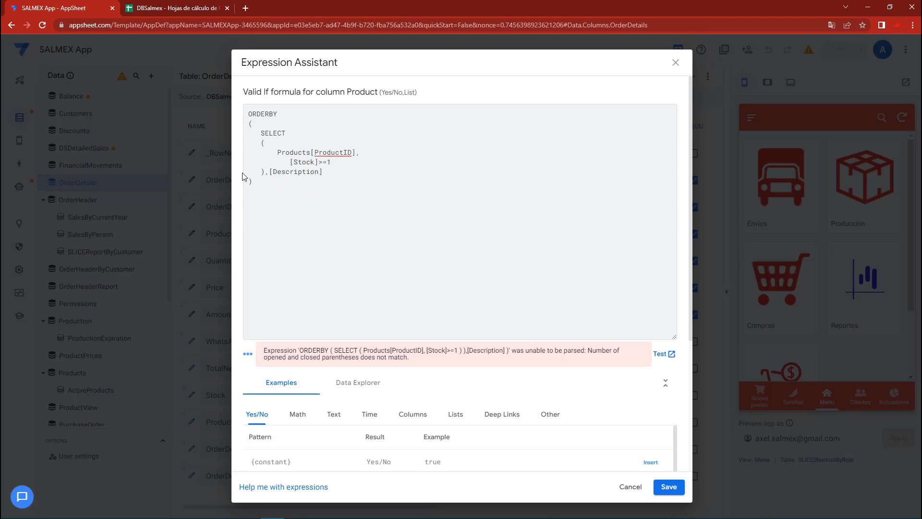
{"action": "left_click", "coordinate": [669, 486]}
{"action": "left_click", "coordinate": [608, 94]}
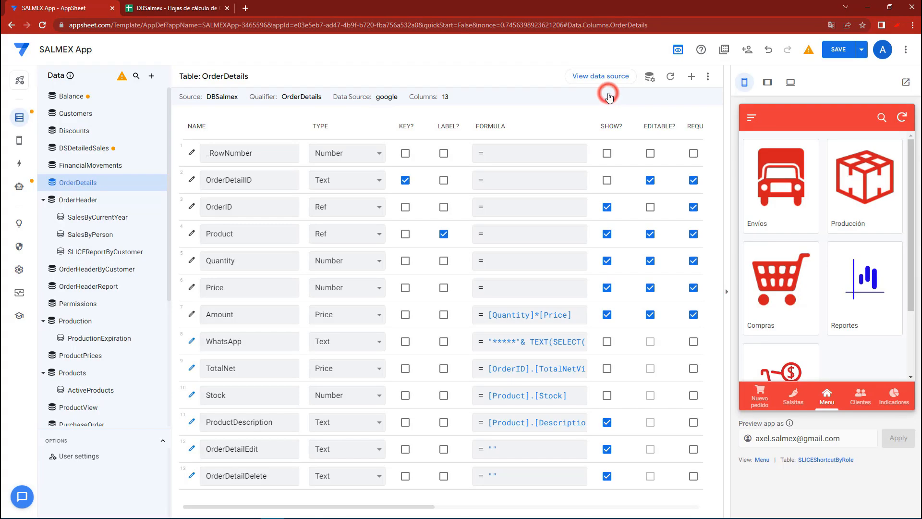
{"action": "left_click", "coordinate": [838, 52]}
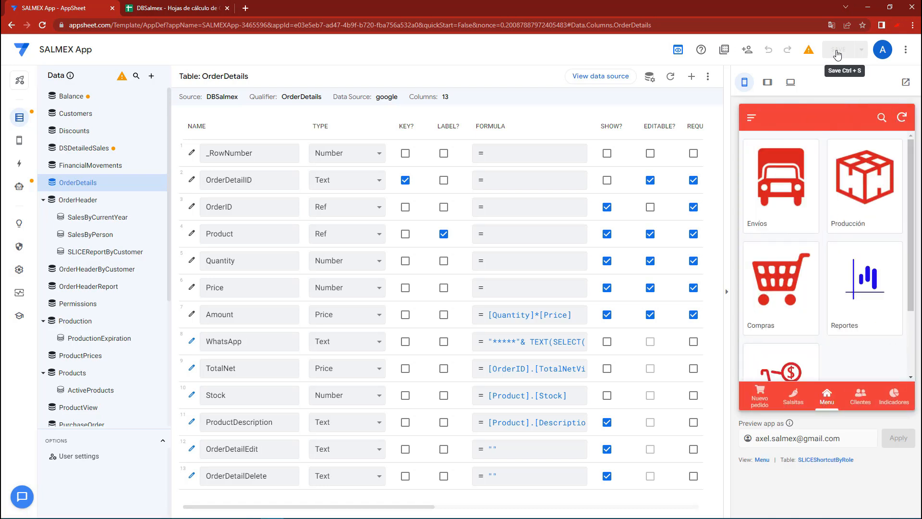
{"action": "left_click", "coordinate": [827, 399]}
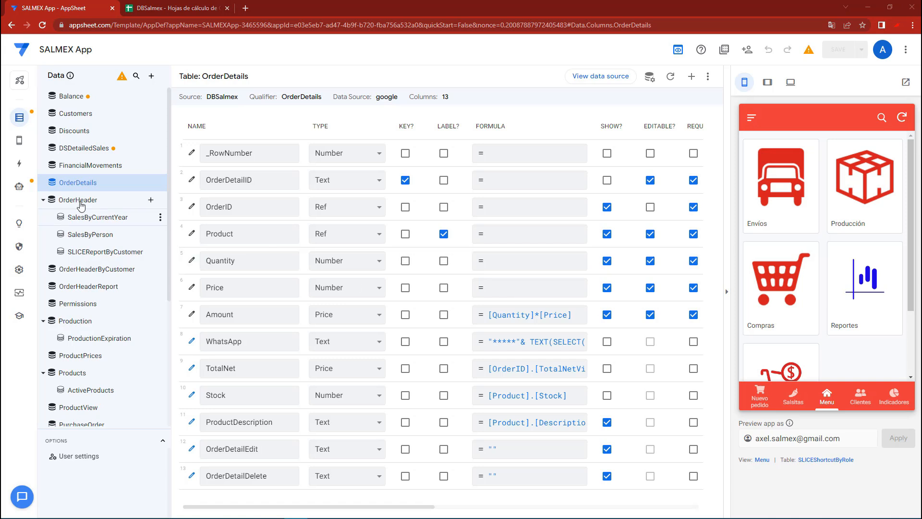
Create a new automation bot without using any of the suggestions
{"action": "mouse_move", "coordinate": [14, 190]}
{"action": "left_click", "coordinate": [56, 185]}
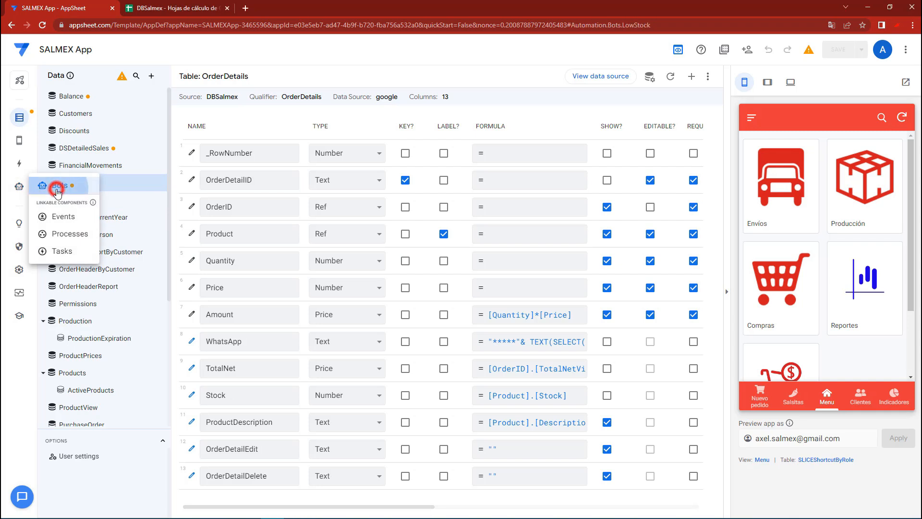
{"action": "left_click", "coordinate": [151, 76]}
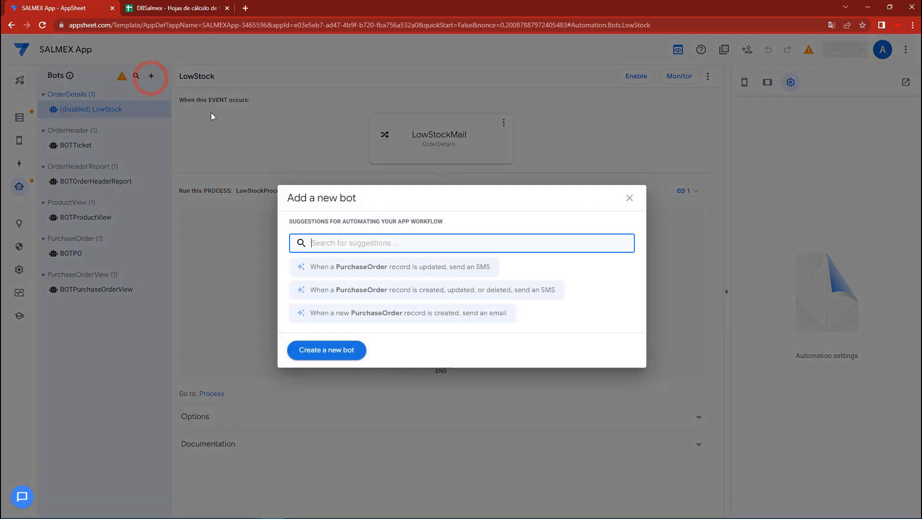
{"action": "left_click", "coordinate": [320, 351]}
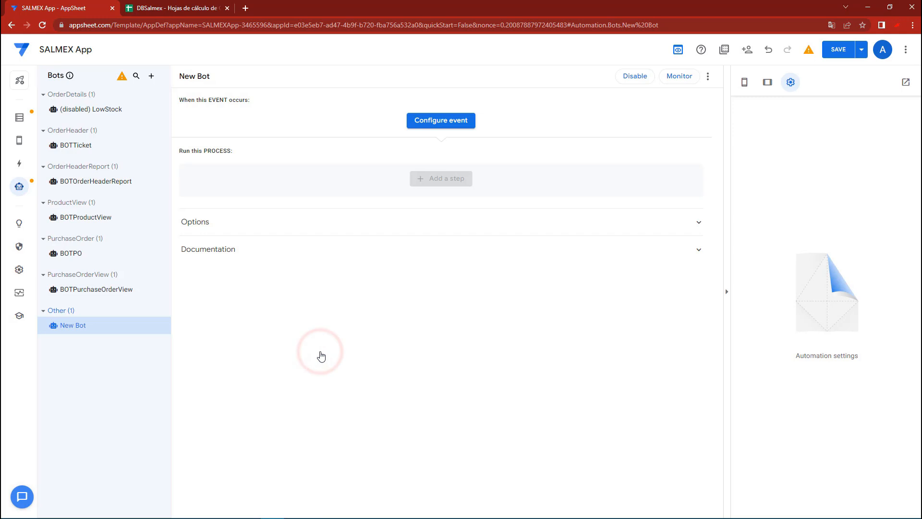
Rename the new bot as BOTOrderDetailsDuplicated
{"action": "left_click", "coordinate": [165, 324]}
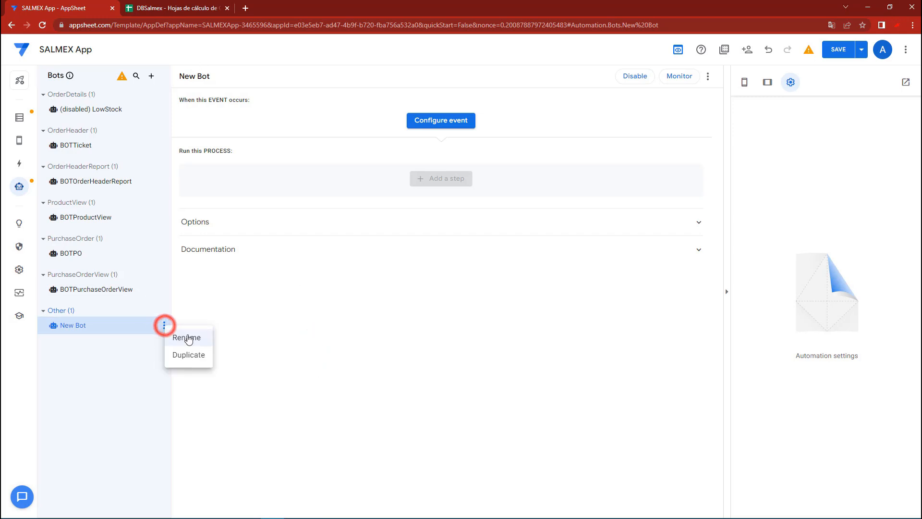
{"action": "left_click", "coordinate": [179, 338]}
{"action": "key", "text": "BackSpace"}
{"action": "key", "text": "BackSpace"}
{"action": "key", "text": "BackSpace"}
{"action": "key", "text": "BackSpace"}
{"action": "key", "text": "BackSpace"}
{"action": "key", "text": "BackSpace"}
{"action": "key", "text": "BackSpace"}
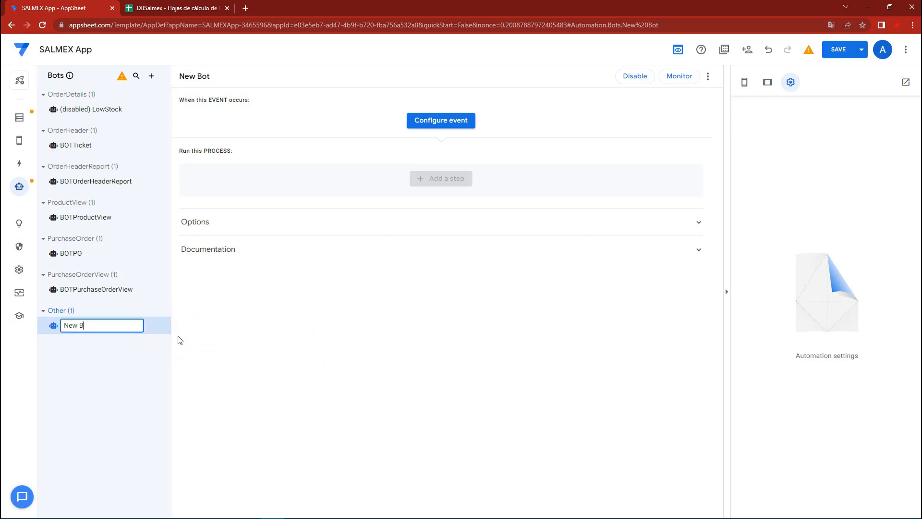
{"action": "type", "text": "BOTOrderDer"}
{"action": "key", "text": "BackSpace"}
{"action": "key", "text": "BackSpace"}
{"action": "key", "text": "BackSpace"}
{"action": "key", "text": "BackSpace"}
{"action": "key", "text": "BackSpace"}
{"action": "key", "text": "BackSpace"}
{"action": "type", "text": "rde"}
{"action": "type", "text": "rDetailsDuplica"}
{"action": "type", "text": "ated"}
{"action": "left_click", "coordinate": [234, 337]}
{"action": "left_click", "coordinate": [139, 326]}
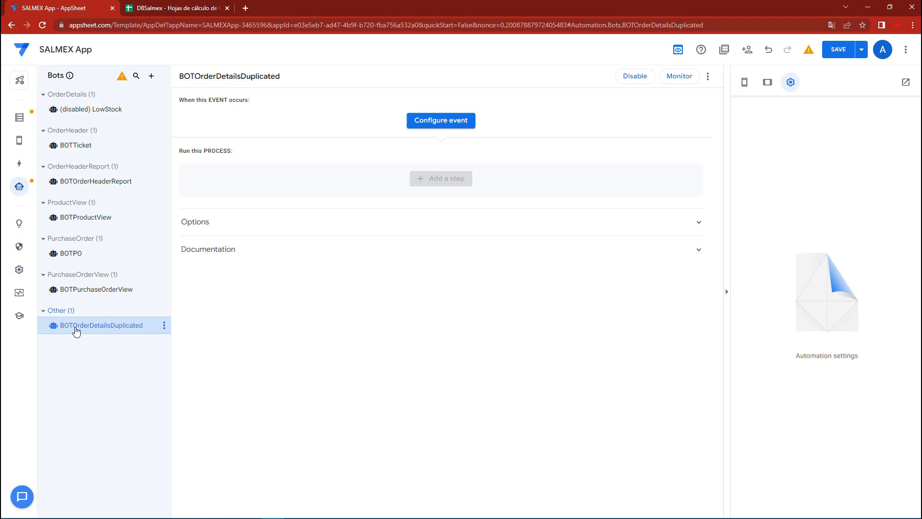
Configure the bot with a custom event named EVENTOrderDetailsDuplicated and open its settings
{"action": "left_click", "coordinate": [438, 122]}
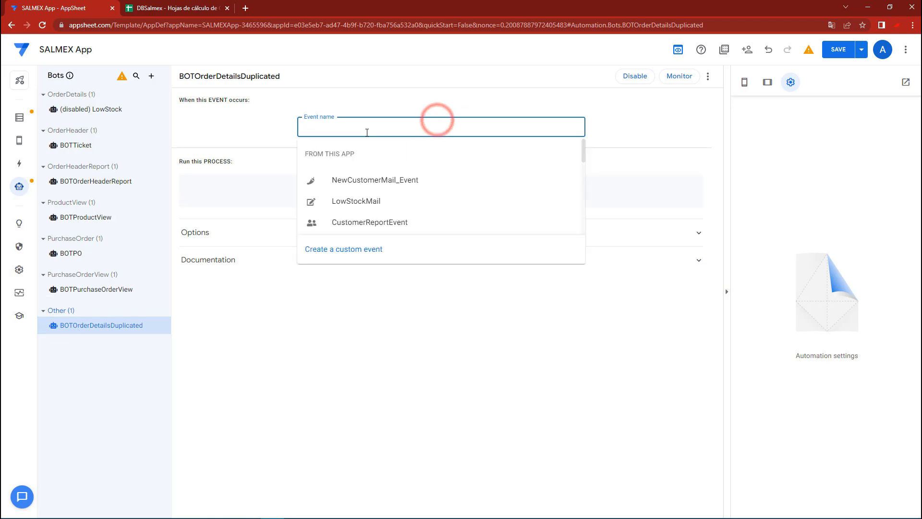
{"action": "type", "text": "EVENT"}
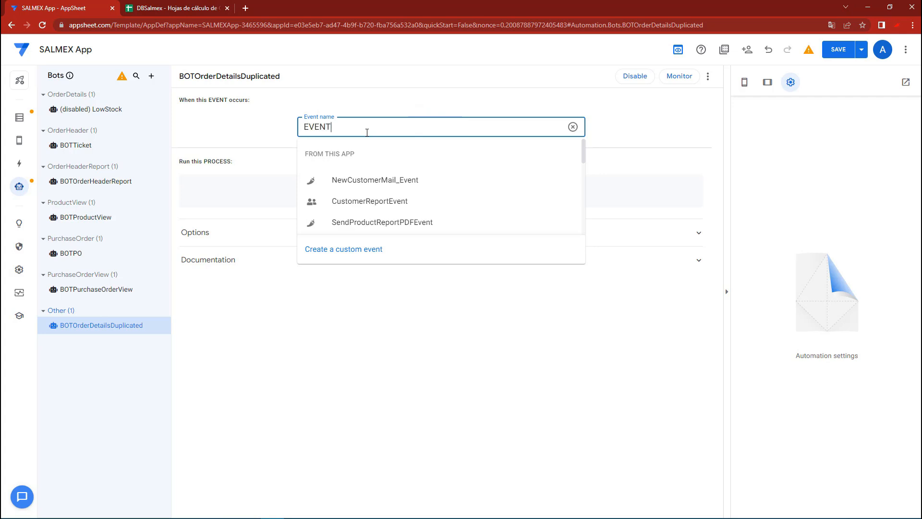
{"action": "type", "text": "OrderDet"}
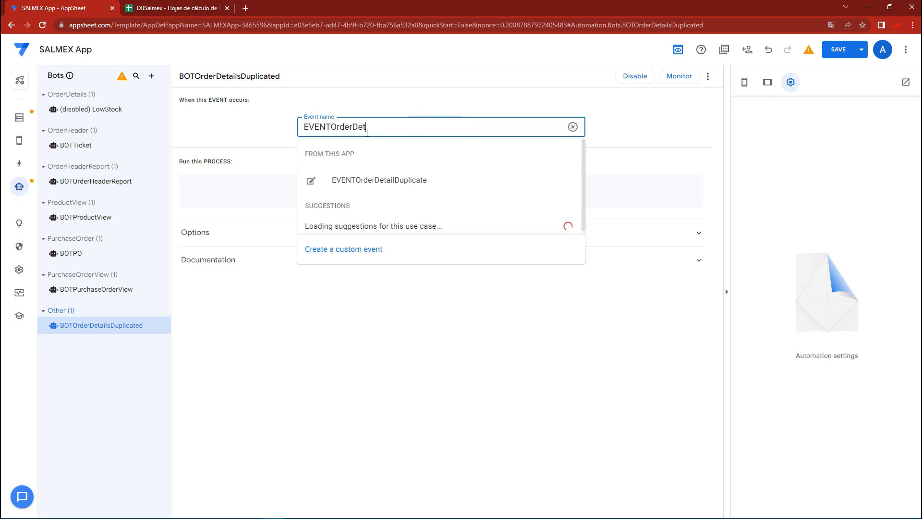
{"action": "type", "text": "ailsDuplicated"}
{"action": "left_click", "coordinate": [350, 249]}
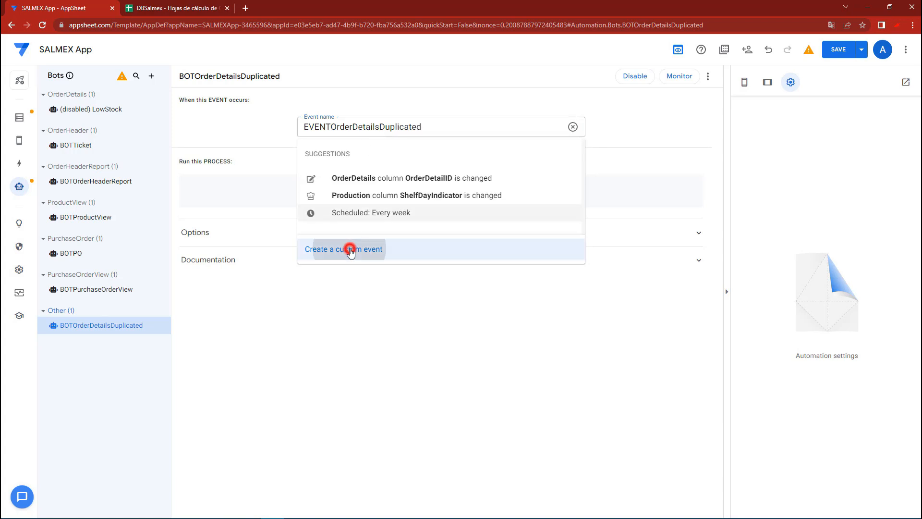
{"action": "left_click", "coordinate": [446, 148]}
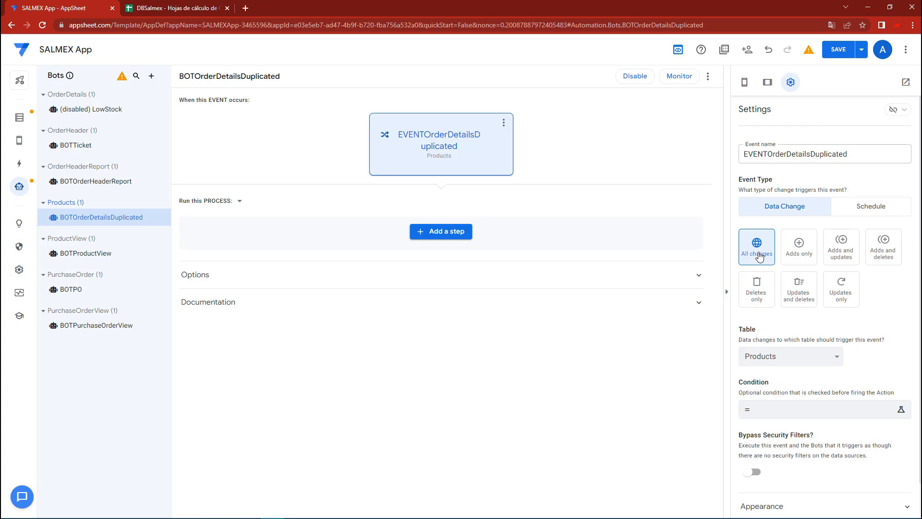
Set OrderDetails as the table whose data changes trigger the event
{"action": "left_click", "coordinate": [782, 356]}
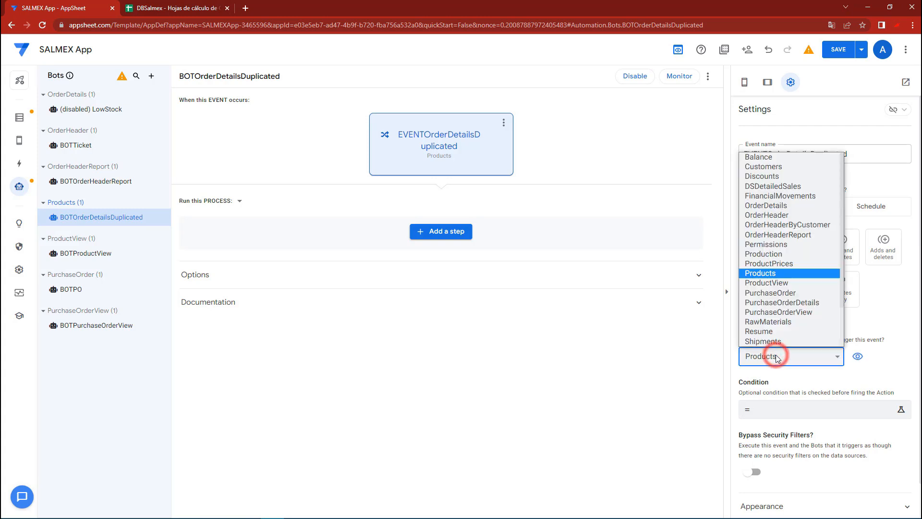
{"action": "scroll", "coordinate": [769, 284], "scroll_direction": "down", "scroll_amount": 1}
{"action": "scroll", "coordinate": [771, 204], "scroll_direction": "up", "scroll_amount": 1}
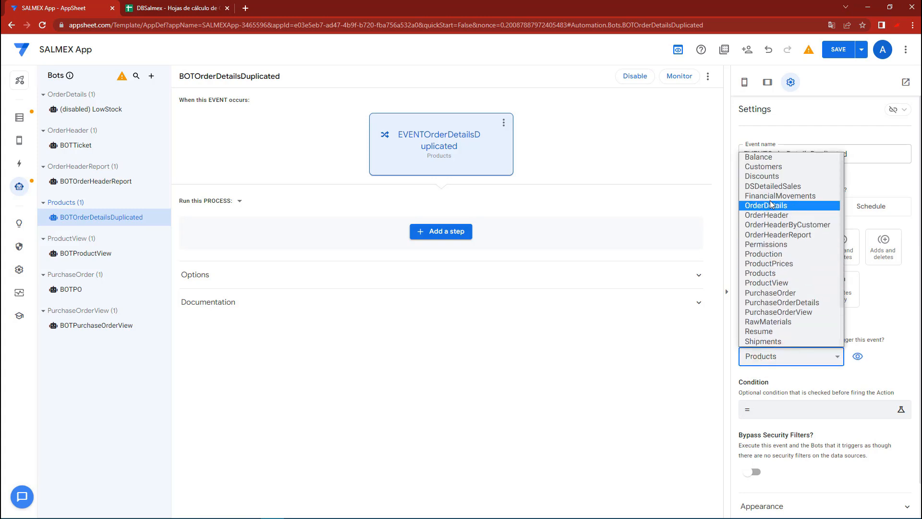
{"action": "key", "text": "Down"}
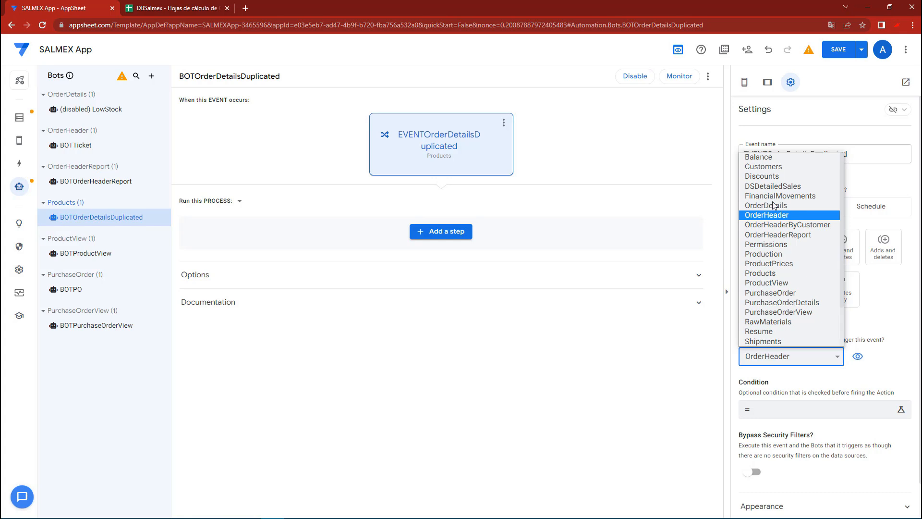
{"action": "left_click", "coordinate": [773, 207]}
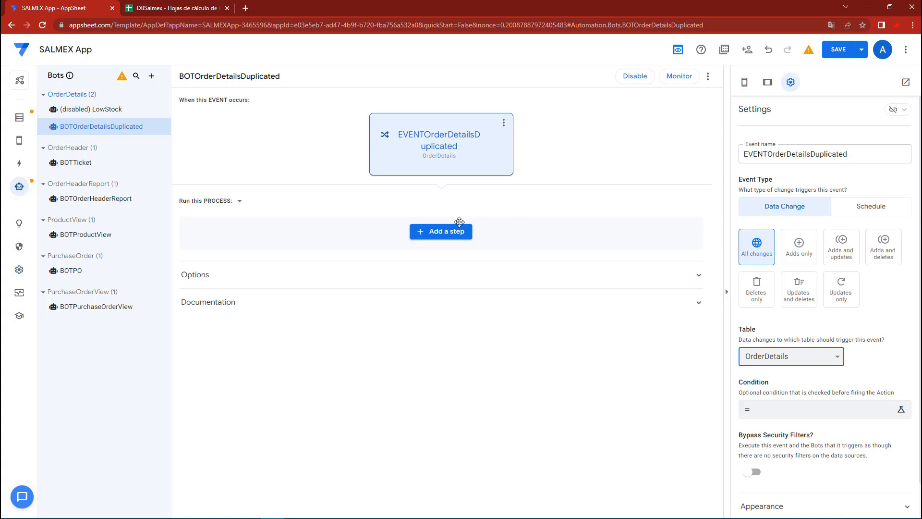
Add a custom step named STEPOrderDetailsDuplicated to the bot's process
{"action": "left_click", "coordinate": [434, 233]}
{"action": "type", "text": "STEP"}
{"action": "type", "text": "o"}
{"action": "key", "text": "BackSpace"}
{"action": "type", "text": "OrderDetails"}
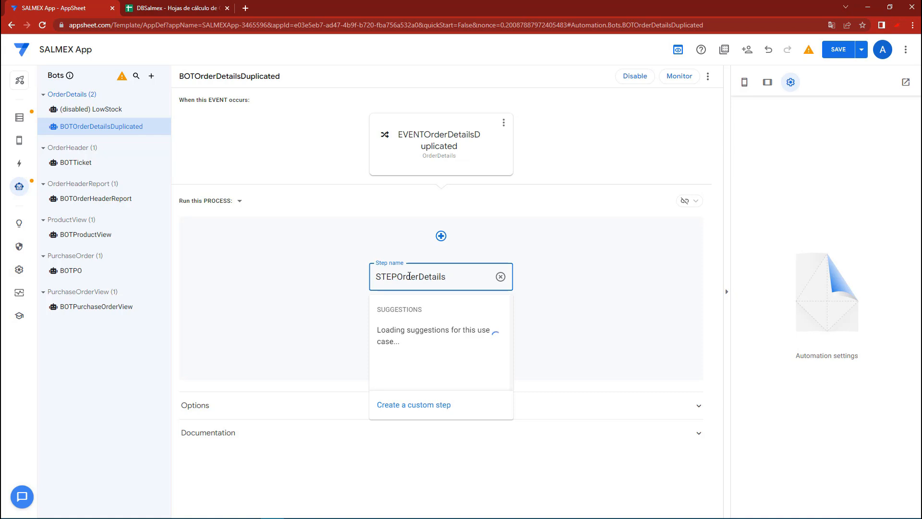
{"action": "type", "text": "Duplicated"}
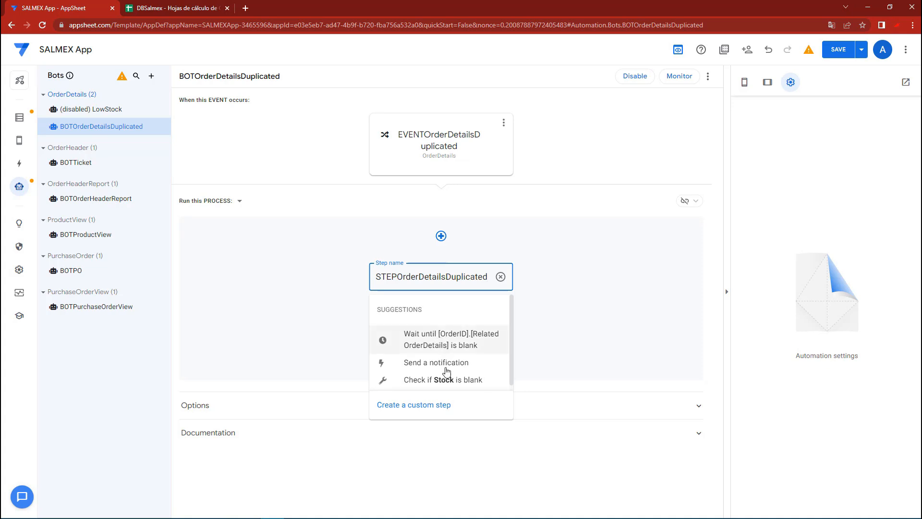
{"action": "left_click", "coordinate": [414, 404]}
{"action": "left_click", "coordinate": [435, 273]}
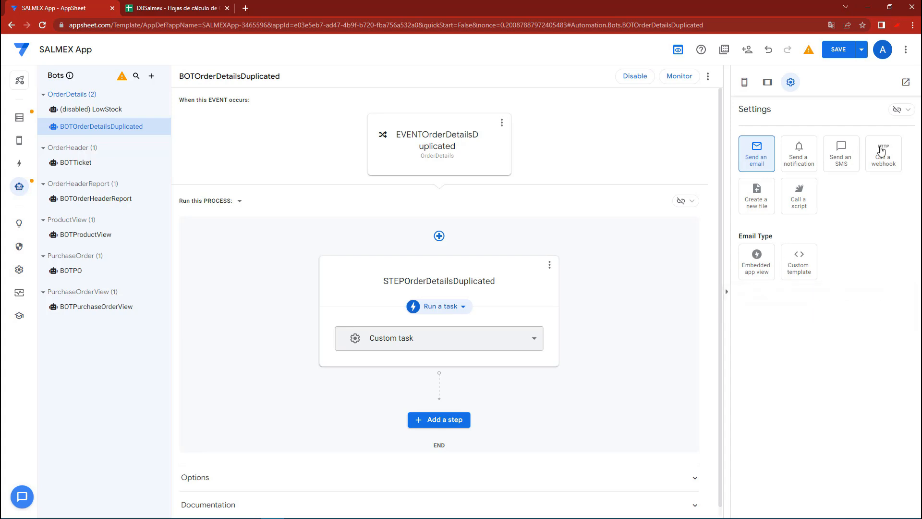
Make the step run a data action of type Run action on rows, with OrderDetails as the referenced table
{"action": "left_click", "coordinate": [450, 307]}
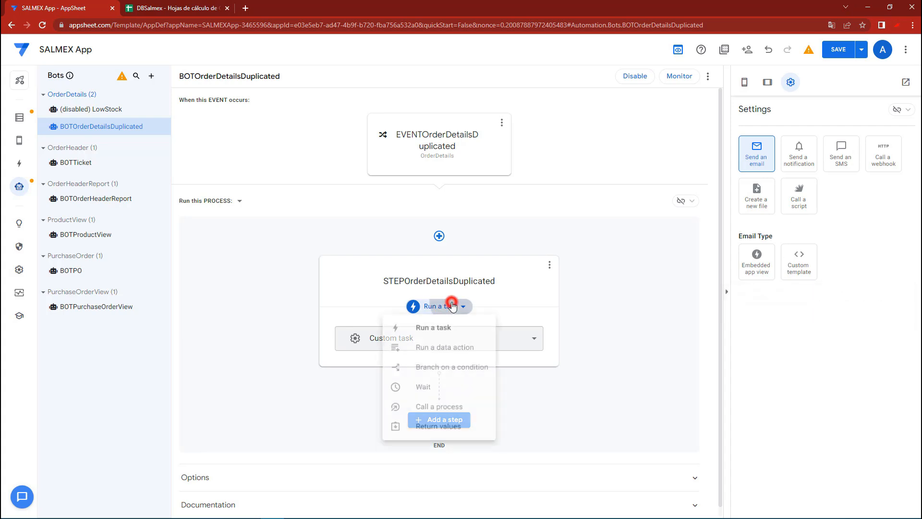
{"action": "left_click", "coordinate": [444, 350]}
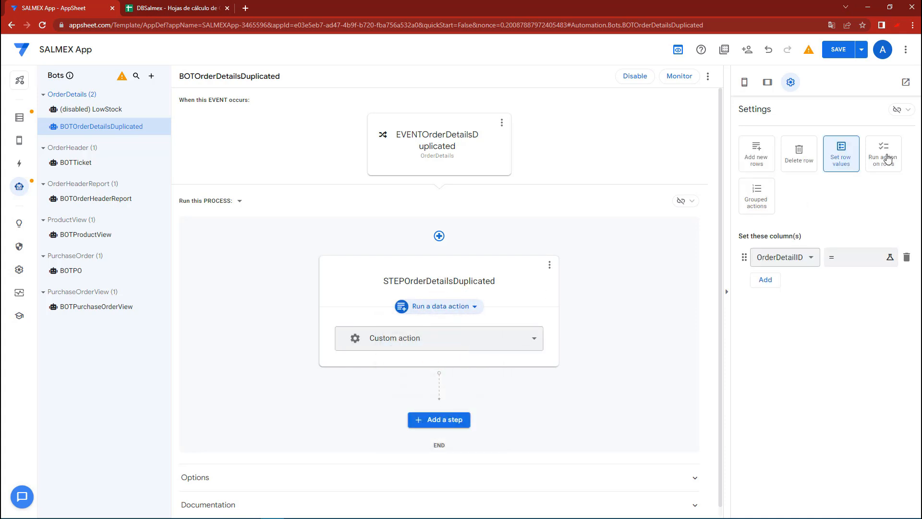
{"action": "left_click", "coordinate": [891, 165]}
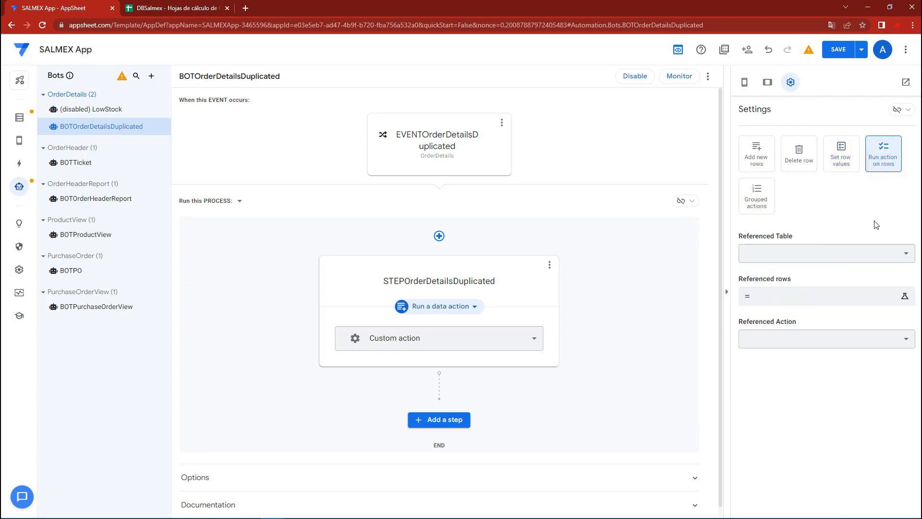
{"action": "left_click", "coordinate": [864, 255]}
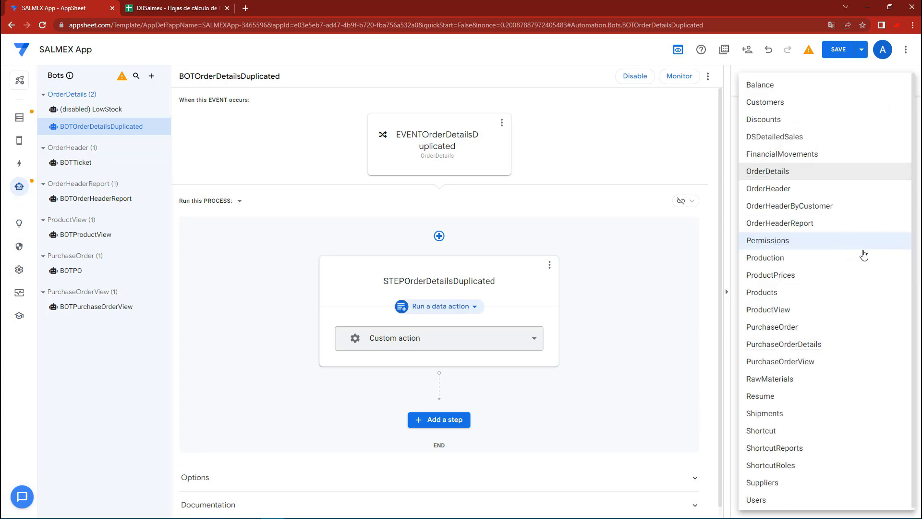
{"action": "left_click", "coordinate": [852, 174]}
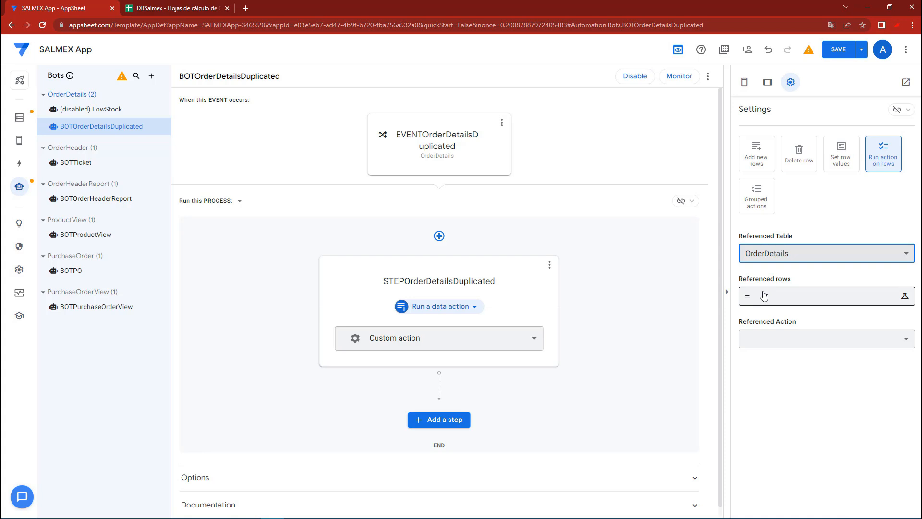
Set the referenced rows to SELECT(OrderDetails[OrderDetailID], AND([OrderID] = [_THISROW].[OrderID], [Product] = [_THISROW].[Product]))
{"action": "left_click", "coordinate": [763, 295]}
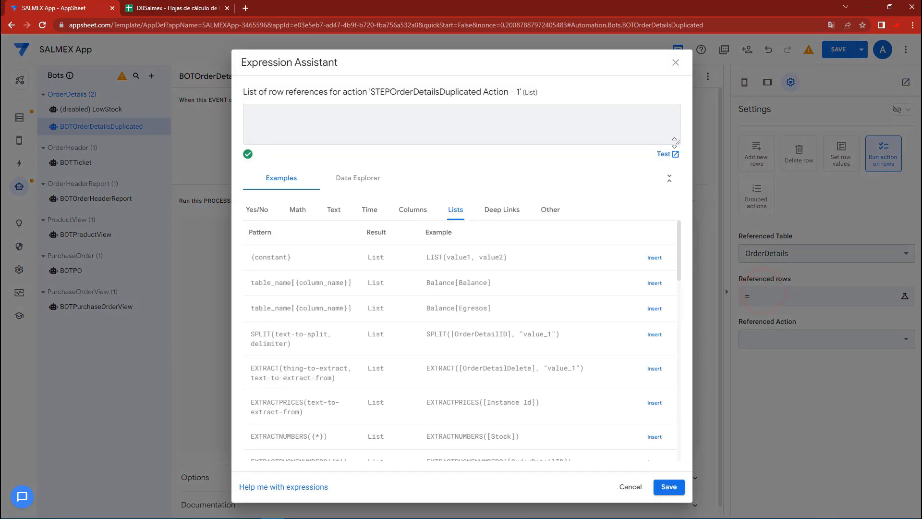
{"action": "left_click", "coordinate": [674, 143]}
{"action": "left_click_drag", "start_coordinate": [682, 168], "coordinate": [682, 169]}
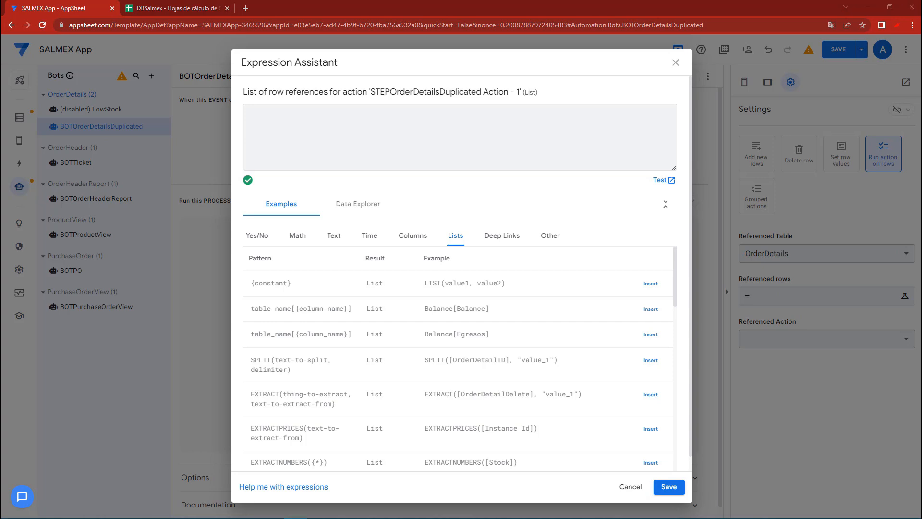
{"action": "left_click", "coordinate": [341, 130]}
{"action": "type", "text": "SELECT( OrderDetails[OrderDetailID], AND([OrderID] = [_THISROW].[OrderID], [Product] = [_THISROW].[Product]))"}
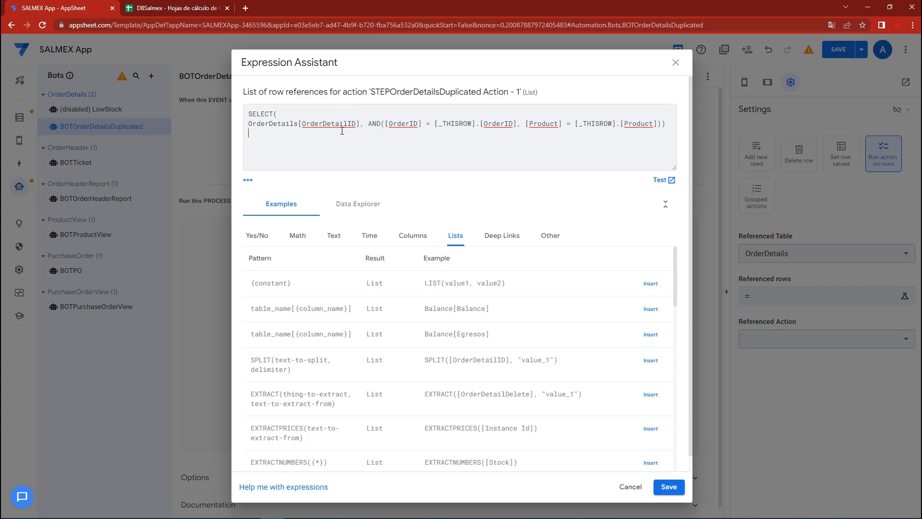
{"action": "double_click", "coordinate": [269, 113]}
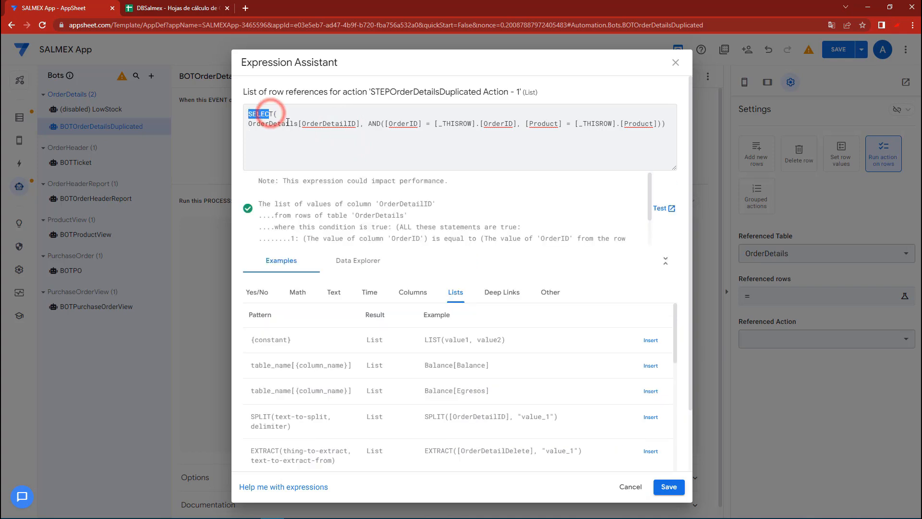
{"action": "double_click", "coordinate": [288, 124]}
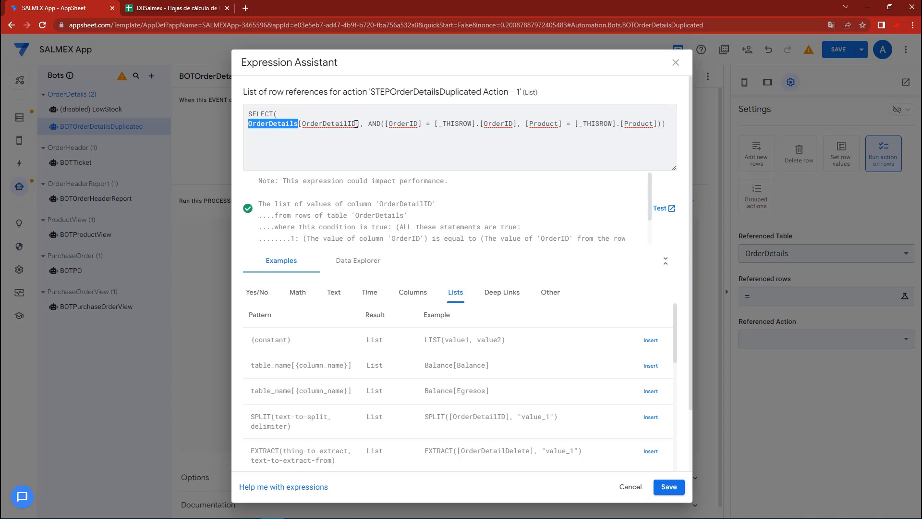
{"action": "double_click", "coordinate": [354, 124]}
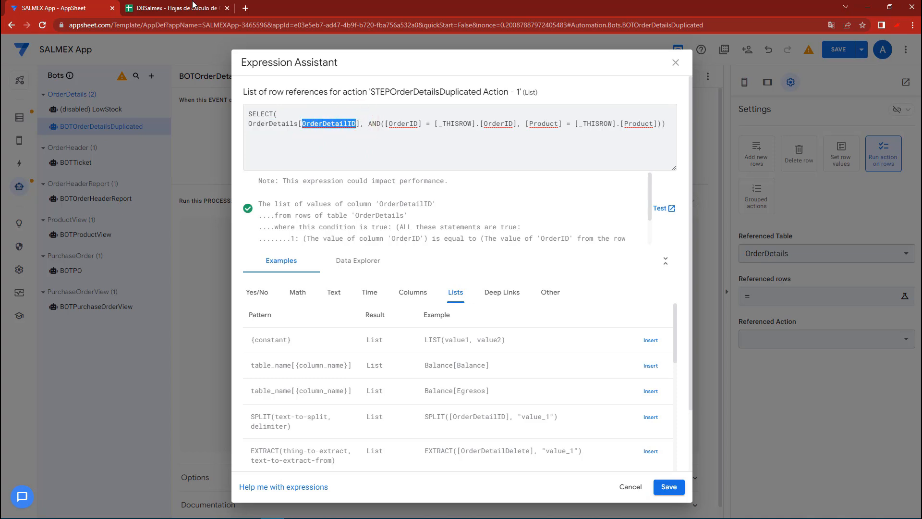
Switch to the DBSalmex spreadsheet and examine the latest OrderDetails rows, undoing any accidental cell move
{"action": "left_click", "coordinate": [193, 6]}
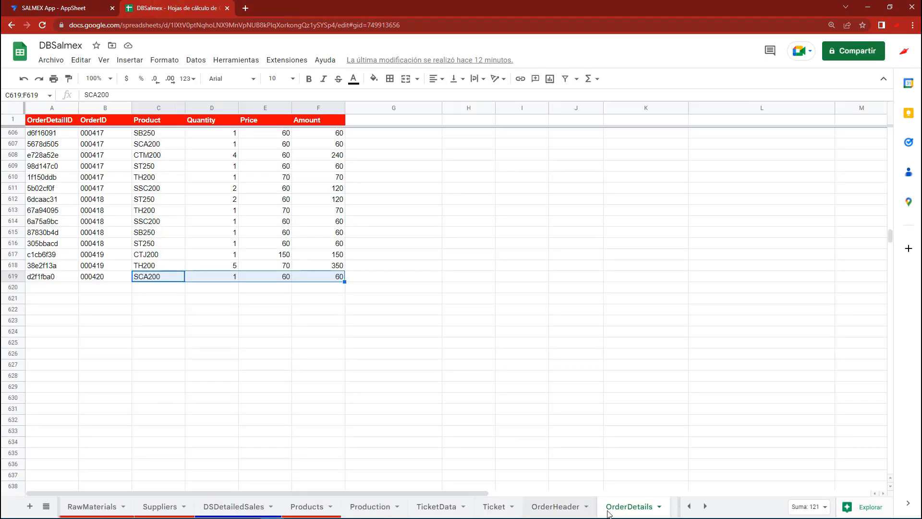
{"action": "left_click_drag", "start_coordinate": [50, 278], "coordinate": [312, 255]}
{"action": "left_click", "coordinate": [51, 256]}
{"action": "left_click_drag", "start_coordinate": [43, 260], "coordinate": [197, 267]}
{"action": "key", "text": "ctrl+z"}
{"action": "left_click", "coordinate": [89, 267]}
{"action": "left_click_drag", "start_coordinate": [42, 255], "coordinate": [144, 257]}
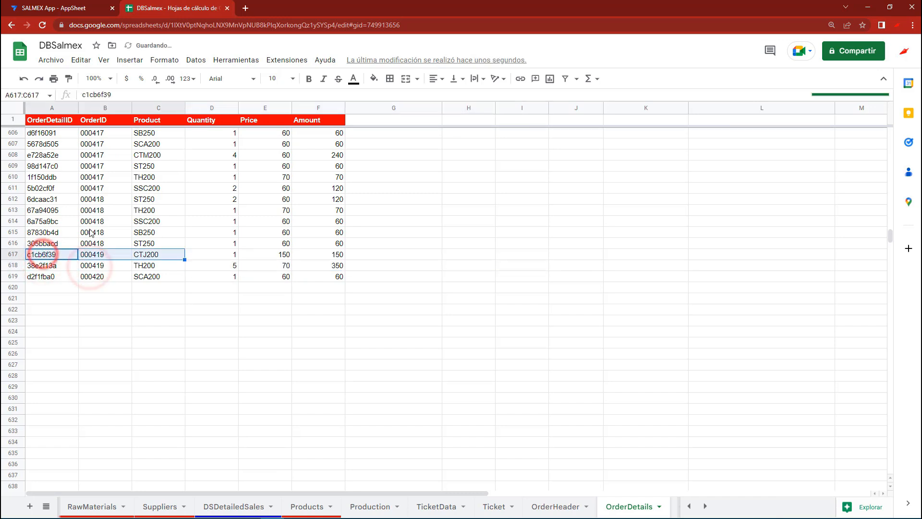
{"action": "left_click_drag", "start_coordinate": [63, 210], "coordinate": [321, 248]}
{"action": "left_click", "coordinate": [45, 198]}
{"action": "left_click_drag", "start_coordinate": [62, 208], "coordinate": [330, 247]}
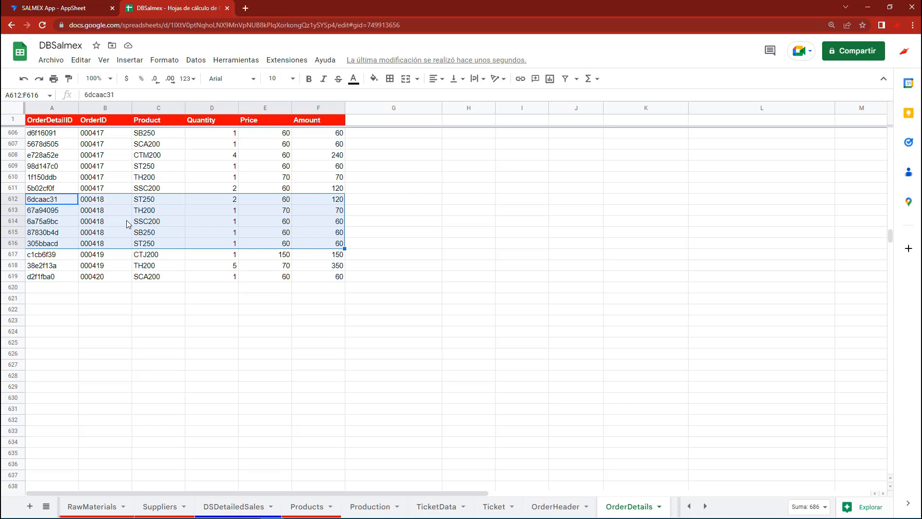
Review the expression's OrderID condition in AppSheet and compare it with the OrderID column for order 000418 in the spreadsheet
{"action": "left_click", "coordinate": [82, 5]}
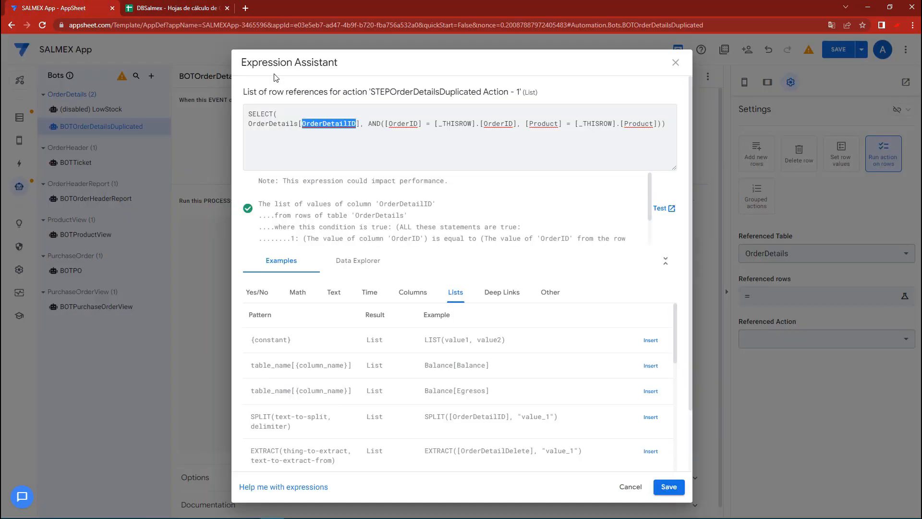
{"action": "left_click_drag", "start_coordinate": [368, 124], "coordinate": [657, 125]}
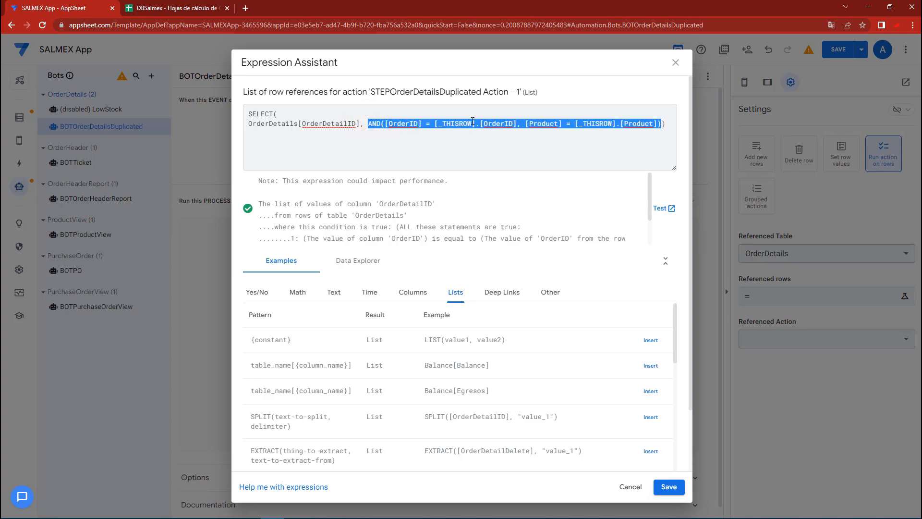
{"action": "left_click", "coordinate": [452, 124]}
{"action": "left_click_drag", "start_coordinate": [517, 124], "coordinate": [388, 123]}
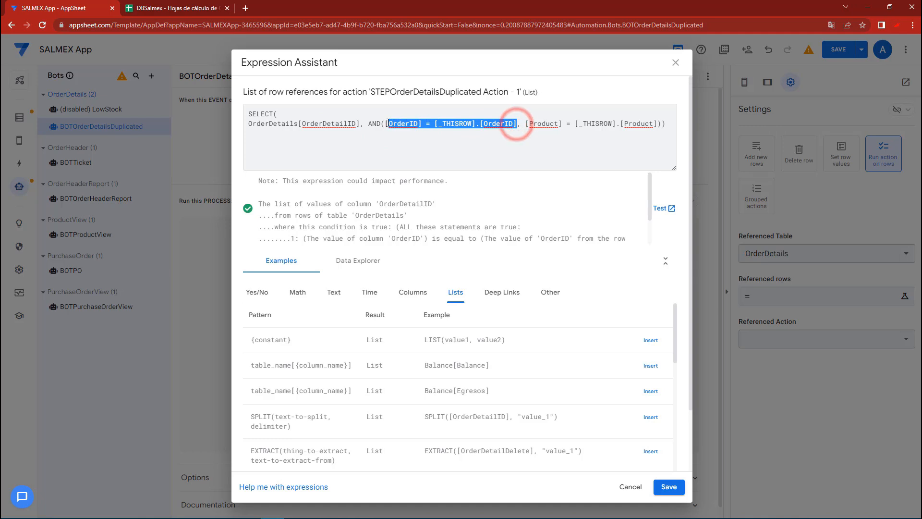
{"action": "left_click", "coordinate": [156, 9]}
{"action": "left_click", "coordinate": [97, 221]}
{"action": "left_click_drag", "start_coordinate": [91, 199], "coordinate": [98, 242]}
{"action": "left_click", "coordinate": [58, 8]}
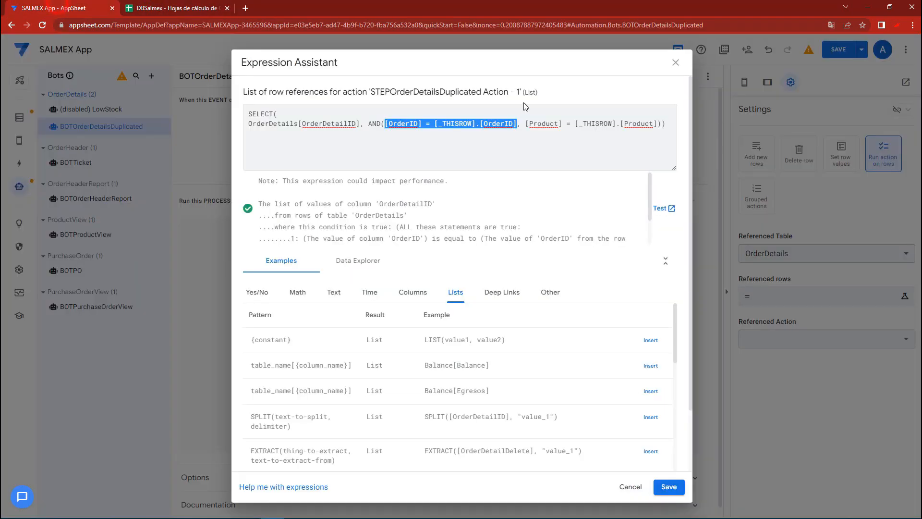
Review the expression's Product condition and compare it with the Product values of order 000418 in the DBSalmex spreadsheet
{"action": "left_click_drag", "start_coordinate": [526, 124], "coordinate": [658, 123]}
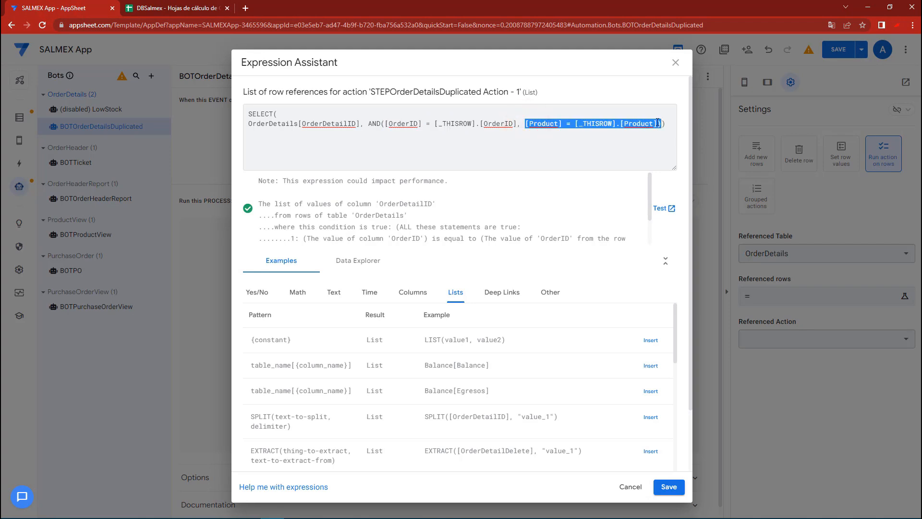
{"action": "left_click", "coordinate": [196, 6]}
{"action": "left_click_drag", "start_coordinate": [142, 199], "coordinate": [139, 244]}
{"action": "left_click_drag", "start_coordinate": [99, 201], "coordinate": [115, 215]}
{"action": "left_click", "coordinate": [126, 233]}
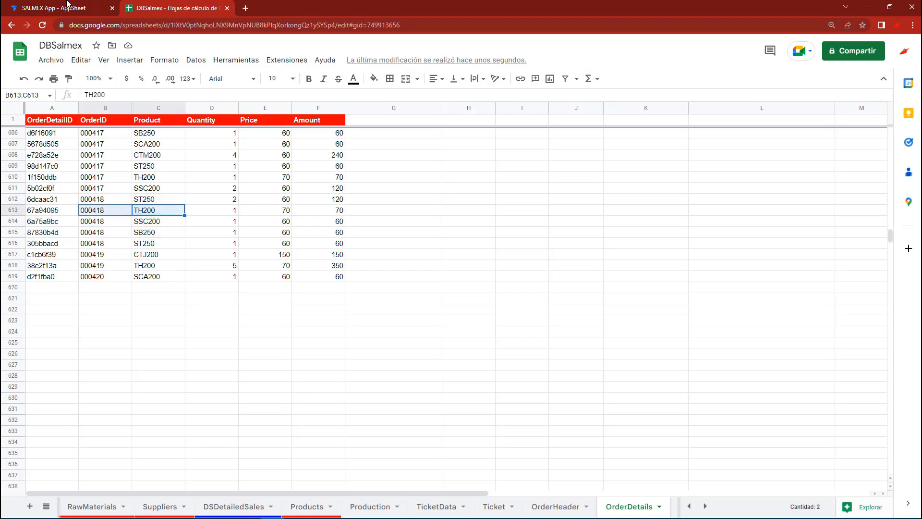
Return to AppSheet and save the complete SELECT expression for the referenced rows
{"action": "left_click", "coordinate": [67, 6]}
{"action": "left_click", "coordinate": [547, 143]}
{"action": "left_click_drag", "start_coordinate": [667, 124], "coordinate": [241, 112]}
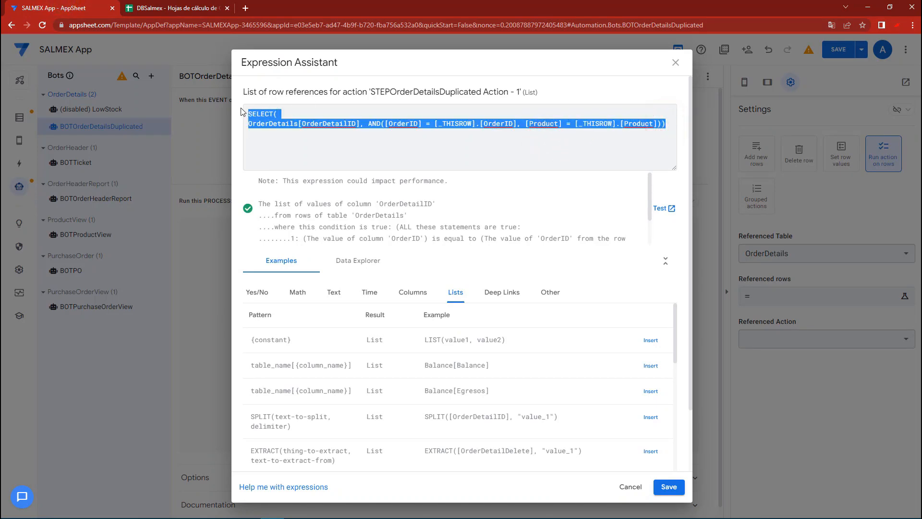
{"action": "left_click", "coordinate": [661, 488]}
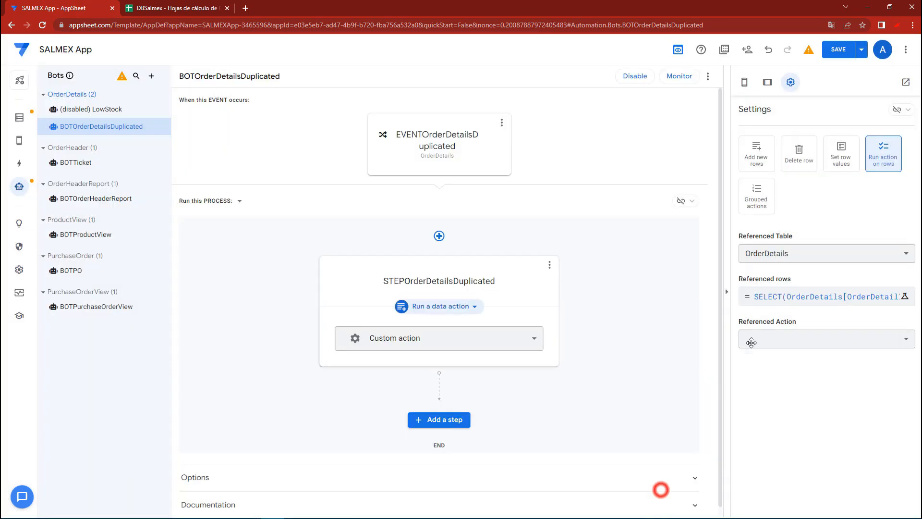
Check which actions can be referenced by the step, choose none of them, and save the app
{"action": "left_click", "coordinate": [766, 338]}
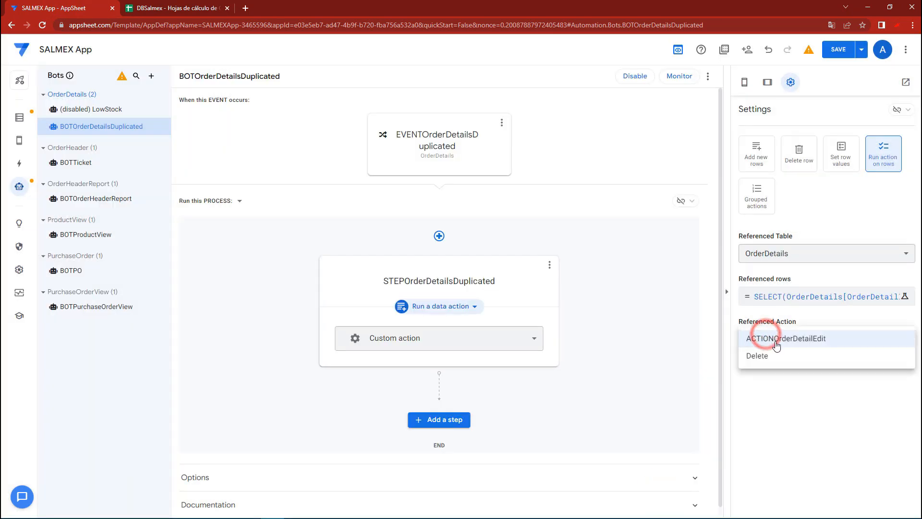
{"action": "left_click", "coordinate": [782, 393]}
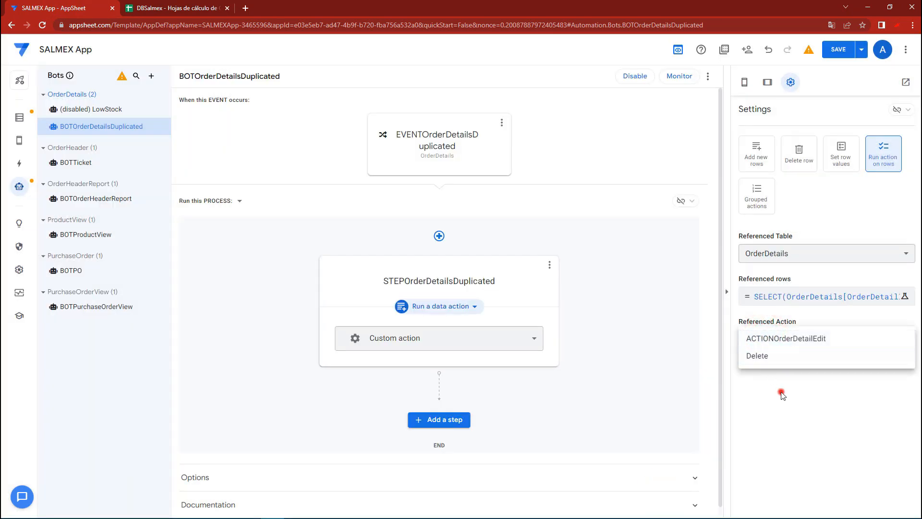
{"action": "left_click", "coordinate": [838, 52]}
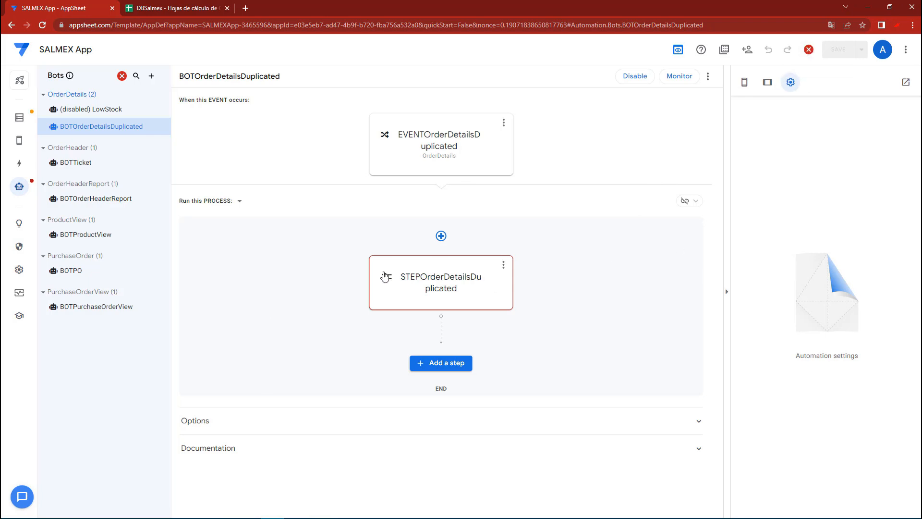
Create a new app action from scratch and name it ACTIONDuplicatedProducts
{"action": "mouse_move", "coordinate": [24, 186]}
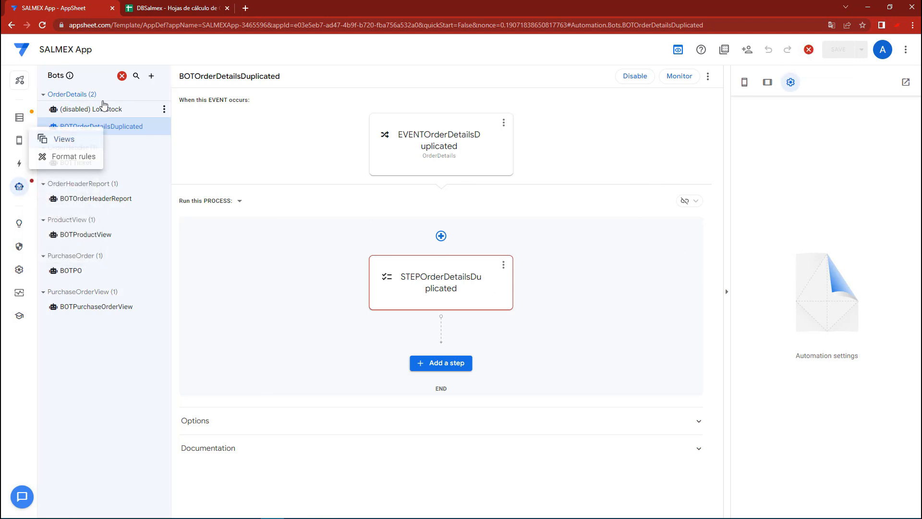
{"action": "left_click", "coordinate": [20, 169]}
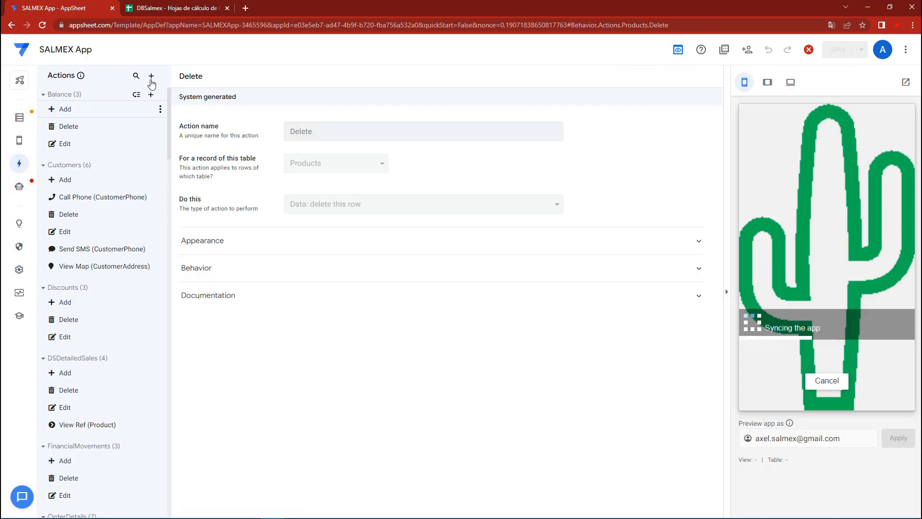
{"action": "left_click", "coordinate": [151, 79]}
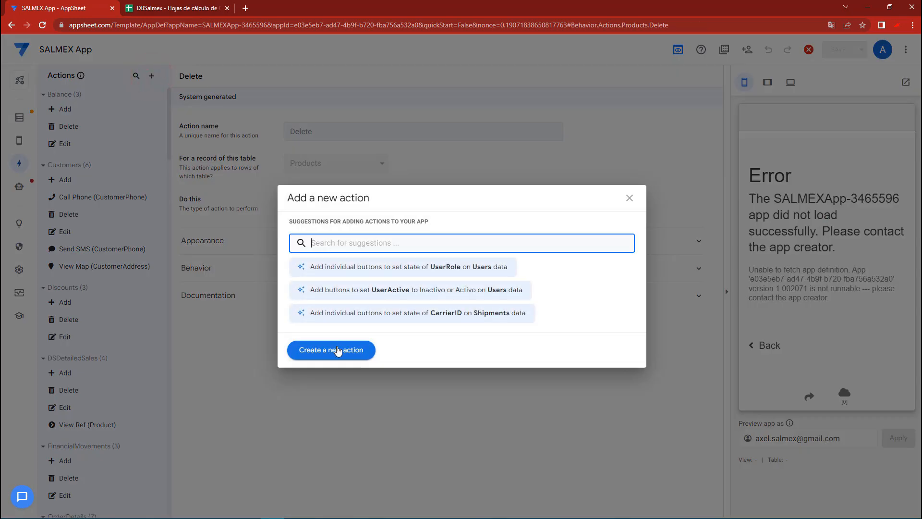
{"action": "left_click", "coordinate": [336, 347]}
{"action": "triple_click", "coordinate": [332, 131]}
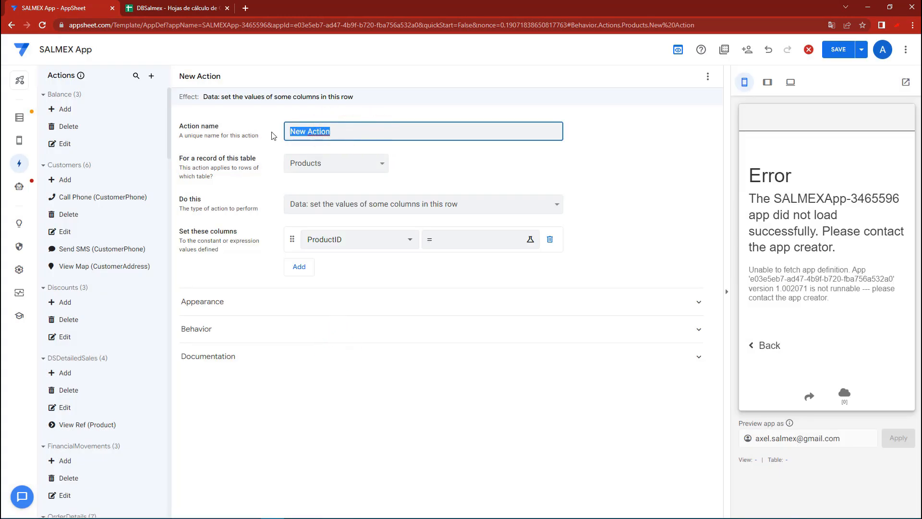
{"action": "type", "text": "ac"}
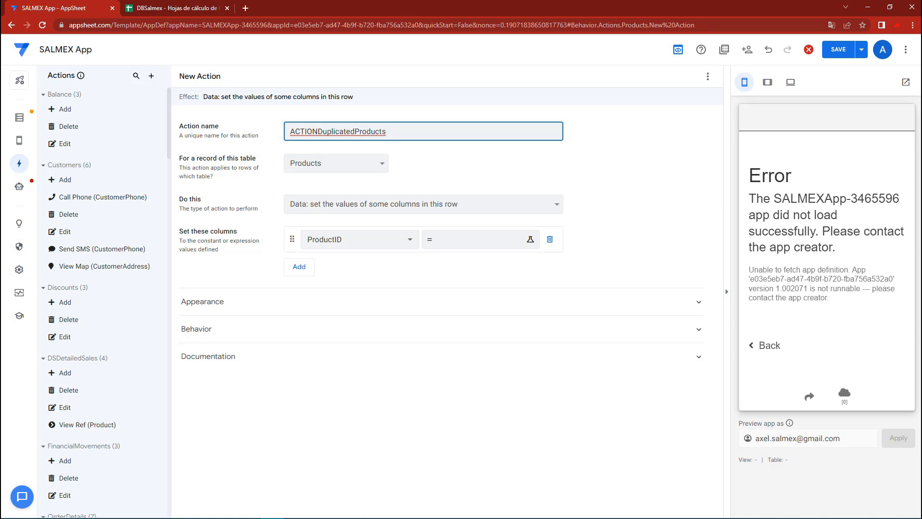
Make the action apply to records of the OrderDetails table
{"action": "left_click", "coordinate": [339, 163]}
{"action": "key", "text": "o"}
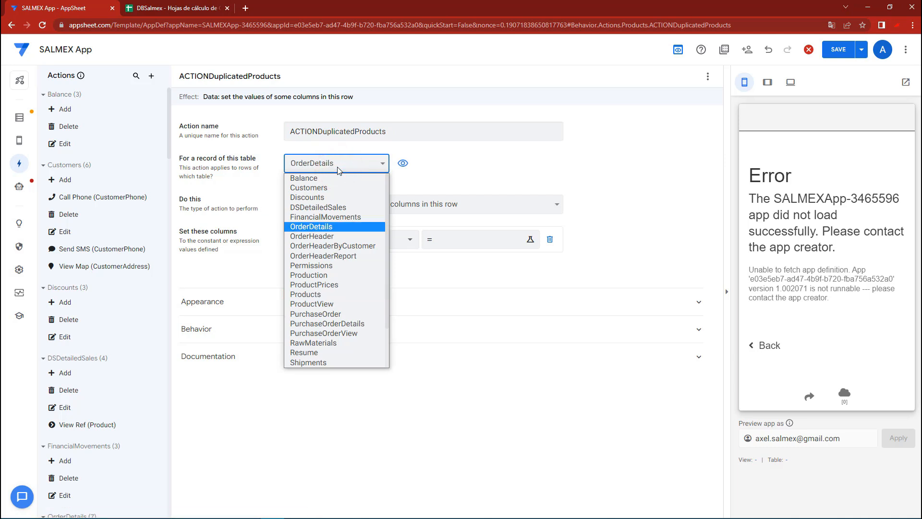
{"action": "left_click", "coordinate": [335, 226]}
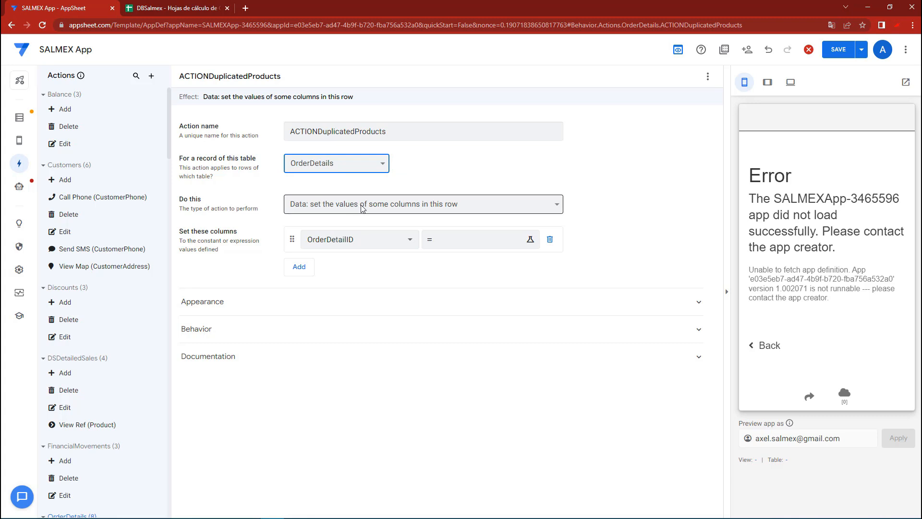
Make the action set Quantity with the expression SUM(SELECT(OrderDetails[Quantity], AND([OrderID] = [_THISROW].[OrderID], [Product] = [_THISROW].[Product])))
{"action": "left_click", "coordinate": [365, 240]}
{"action": "left_click", "coordinate": [330, 302]}
{"action": "left_click", "coordinate": [466, 240]}
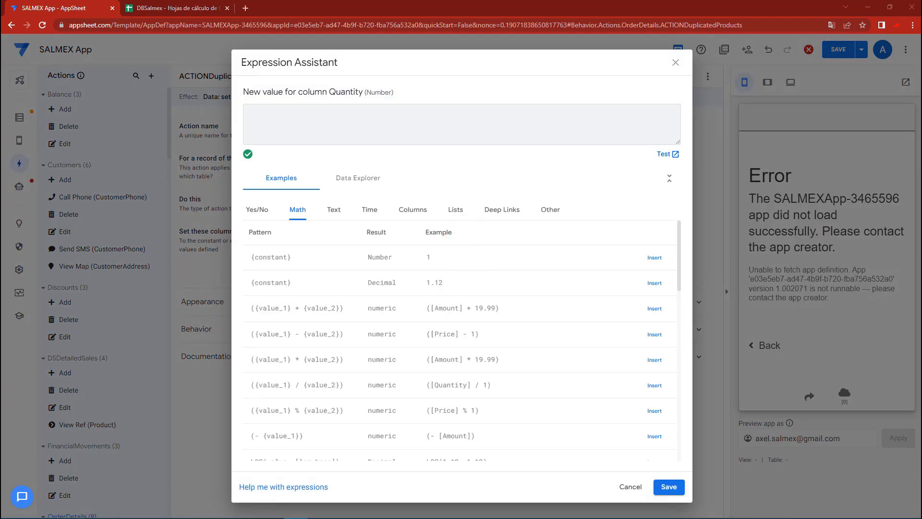
{"action": "left_click", "coordinate": [348, 115]}
{"action": "key", "text": "ctrl+v"}
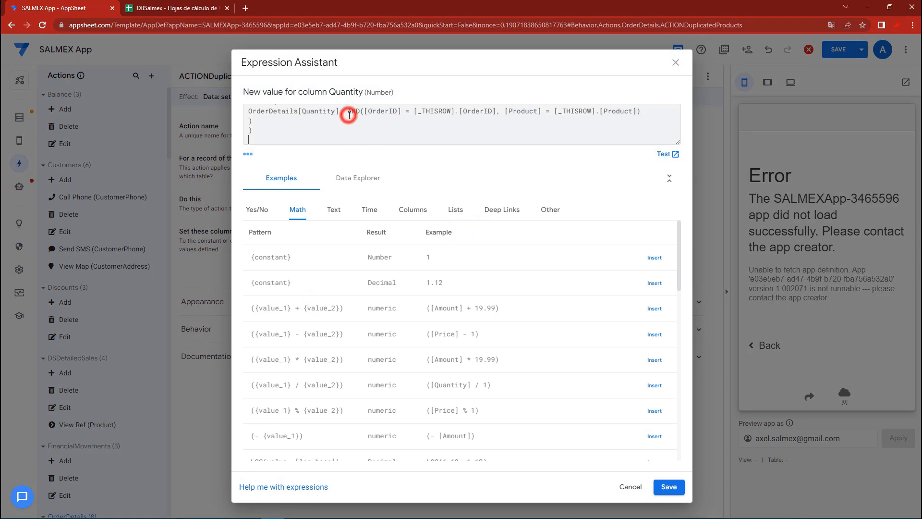
{"action": "left_click_drag", "start_coordinate": [684, 166], "coordinate": [675, 224]}
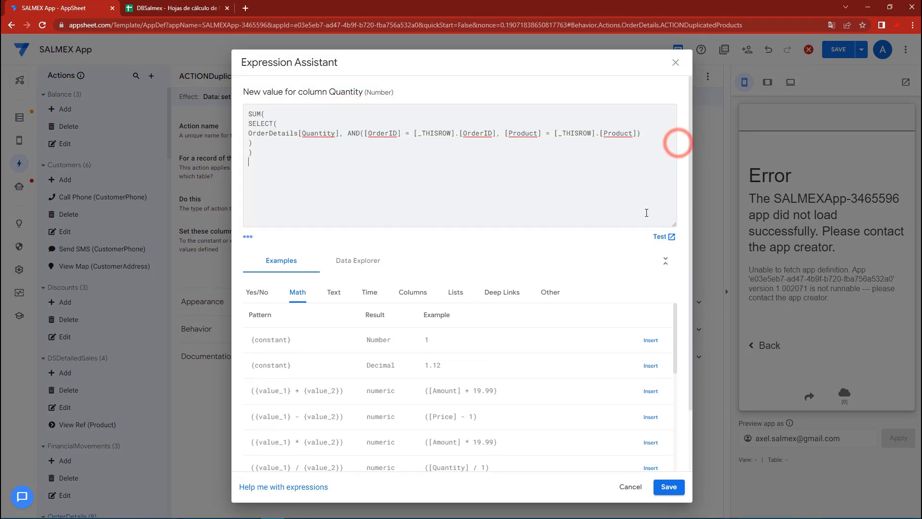
Reformat the Quantity expression with SUM, SELECT and their parentheses on separate lines and the nested parts indented
{"action": "left_click", "coordinate": [260, 114]}
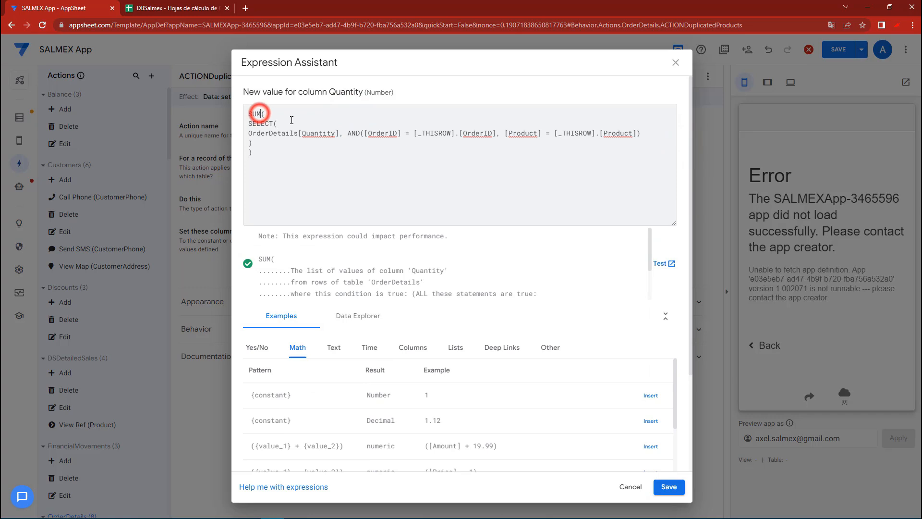
{"action": "key", "text": "Return"}
{"action": "left_click", "coordinate": [251, 133]}
{"action": "left_click", "coordinate": [250, 143]}
{"action": "left_click", "coordinate": [249, 153]}
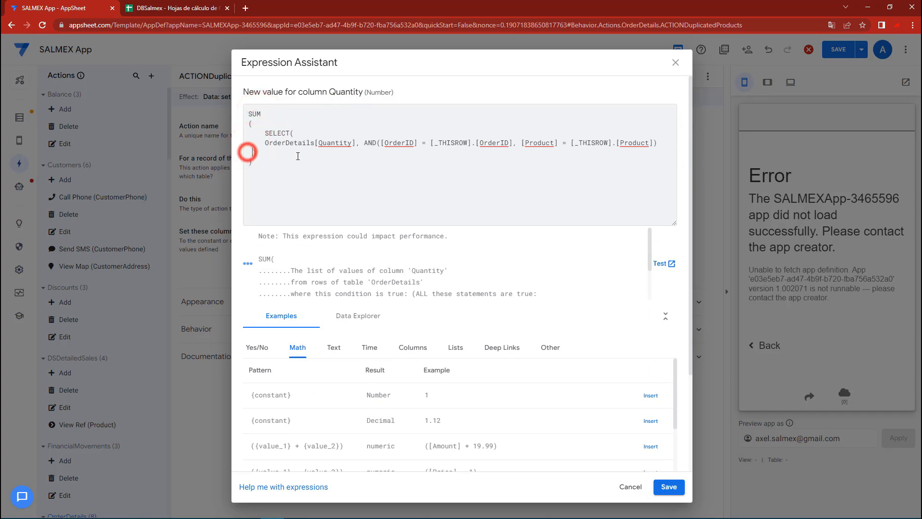
{"action": "left_click", "coordinate": [291, 133]}
{"action": "key", "text": "Return"}
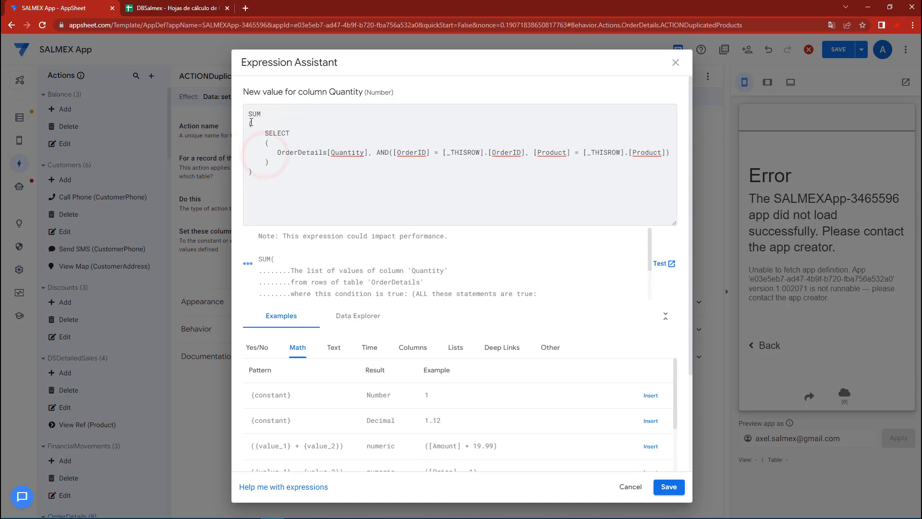
Review the Quantity expression's SUM function, SELECT arguments and summed column
{"action": "left_click_drag", "start_coordinate": [252, 114], "coordinate": [257, 114]}
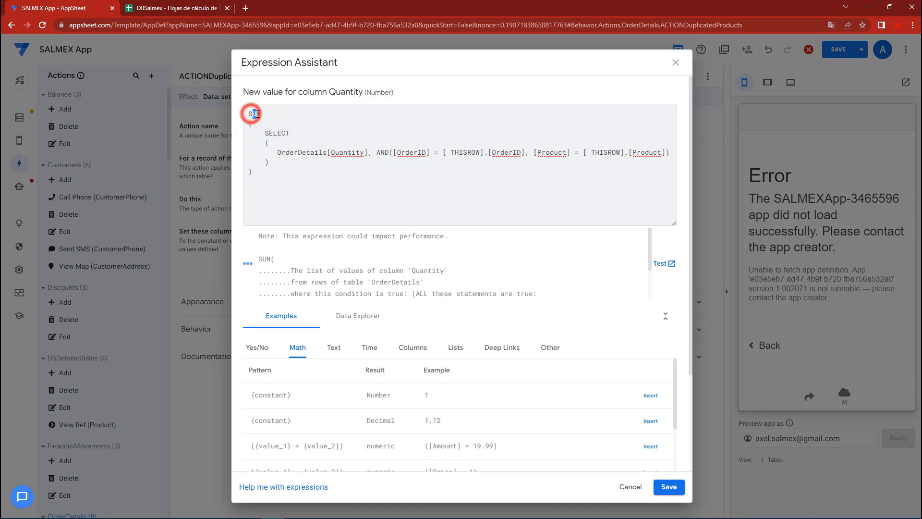
{"action": "left_click", "coordinate": [267, 137]}
{"action": "left_click_drag", "start_coordinate": [278, 152], "coordinate": [662, 154]}
{"action": "double_click", "coordinate": [353, 152]}
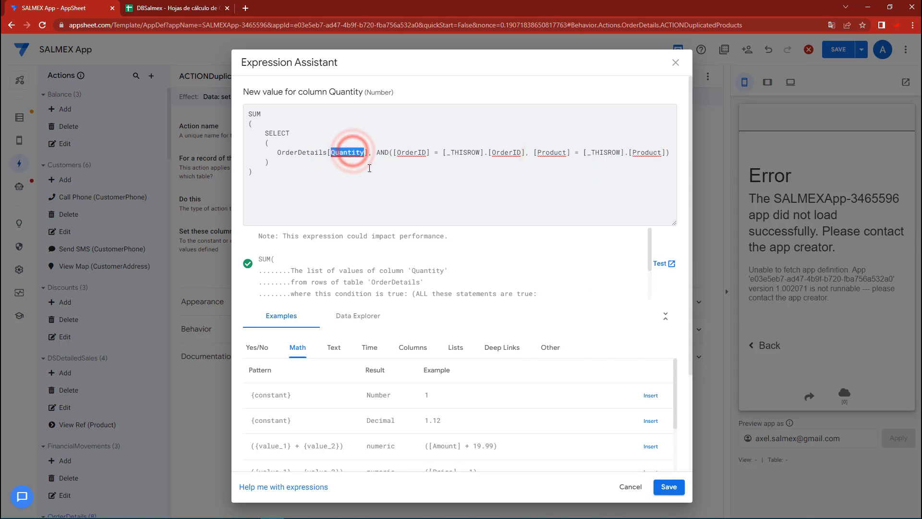
{"action": "left_click", "coordinate": [368, 167]}
{"action": "left_click_drag", "start_coordinate": [316, 179], "coordinate": [215, 86]}
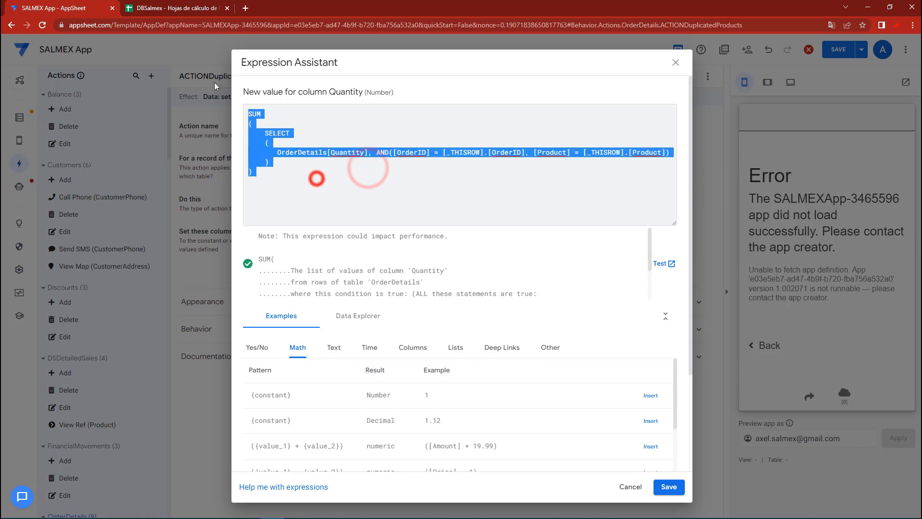
Save the Quantity expression, set the action's prominence to Do not display, and save the app
{"action": "left_click", "coordinate": [668, 487]}
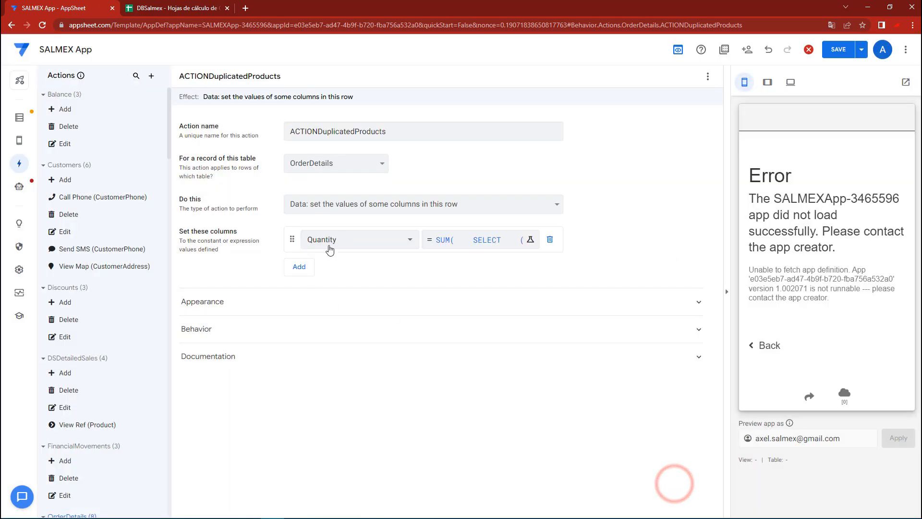
{"action": "left_click", "coordinate": [234, 304]}
{"action": "scroll", "coordinate": [234, 305], "scroll_direction": "down", "scroll_amount": 2}
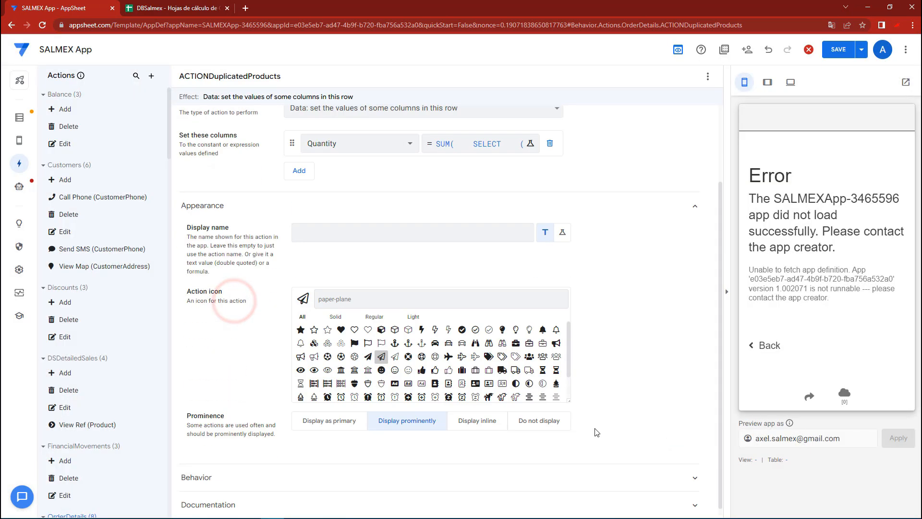
{"action": "left_click", "coordinate": [543, 423]}
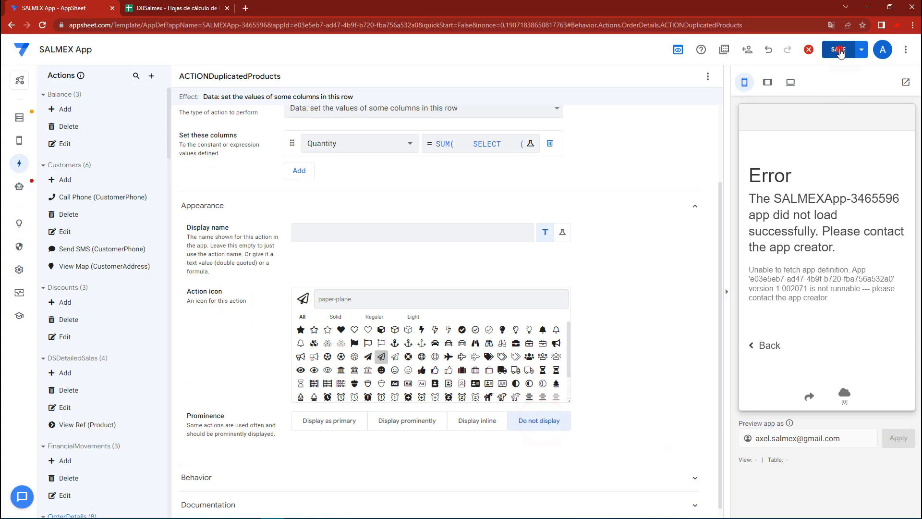
{"action": "left_click", "coordinate": [840, 51]}
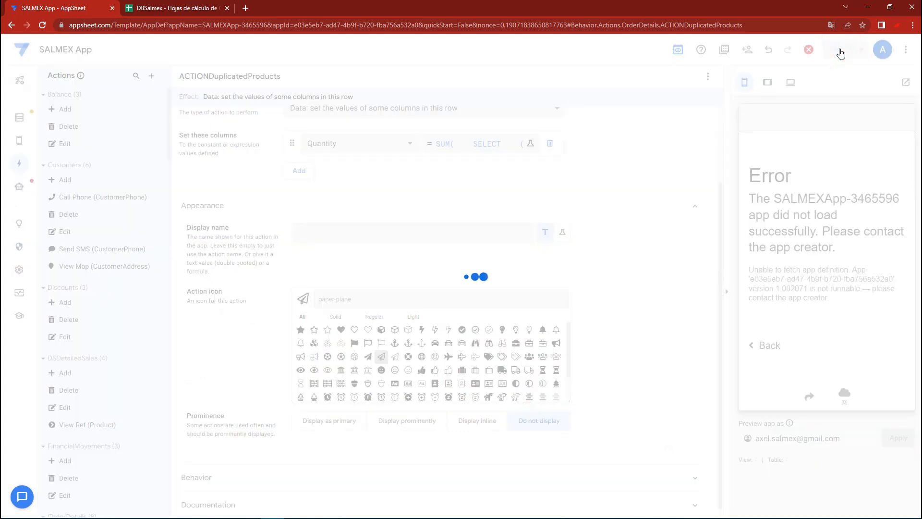
Set the referenced action of the bot's STEPOrderDetailsDuplicated step to ACTIONDuplicatedProducts and save the app
{"action": "left_click", "coordinate": [19, 186]}
{"action": "left_click", "coordinate": [426, 288]}
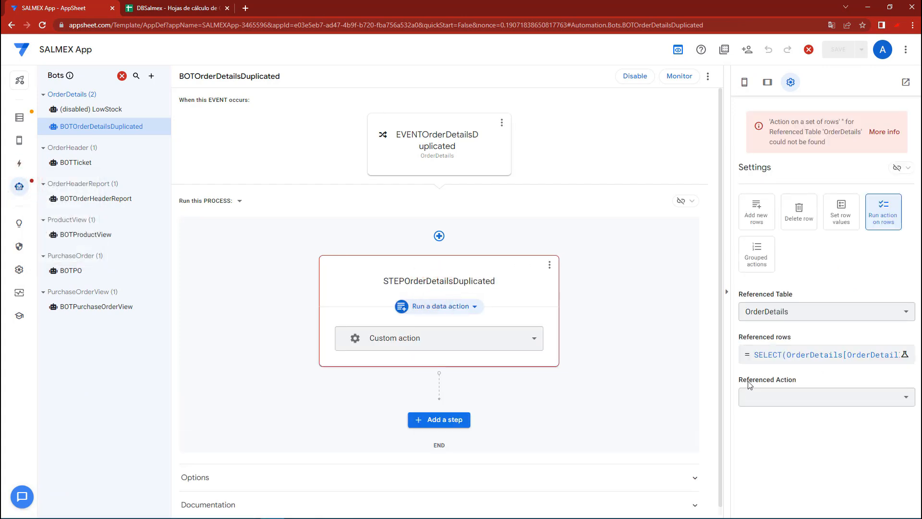
{"action": "left_click", "coordinate": [772, 400]}
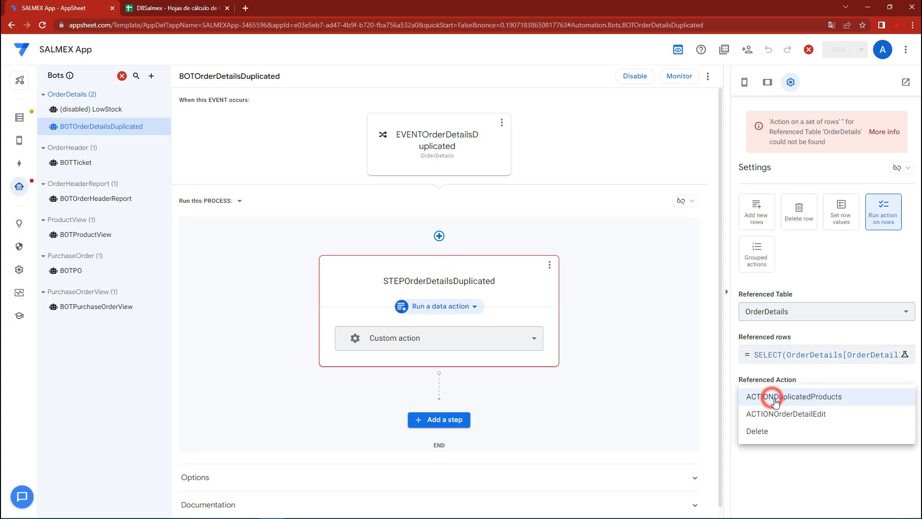
{"action": "left_click", "coordinate": [803, 397]}
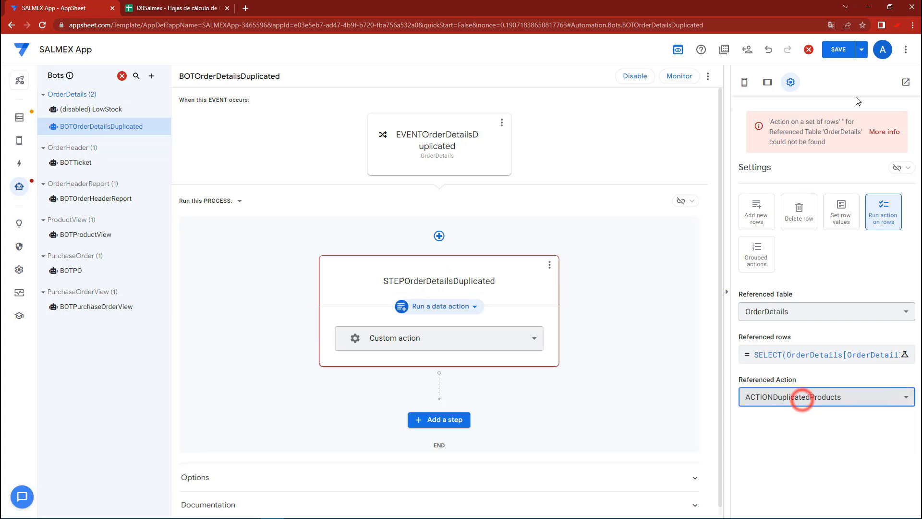
{"action": "left_click", "coordinate": [838, 50]}
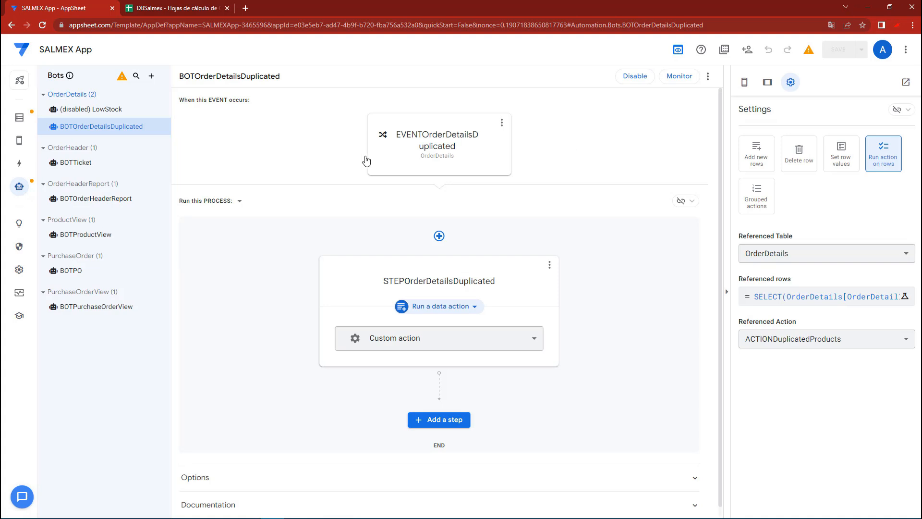
Open the Menu view's settings and bring up the list of orders in the app preview
{"action": "mouse_move", "coordinate": [19, 140]}
{"action": "left_click", "coordinate": [67, 138]}
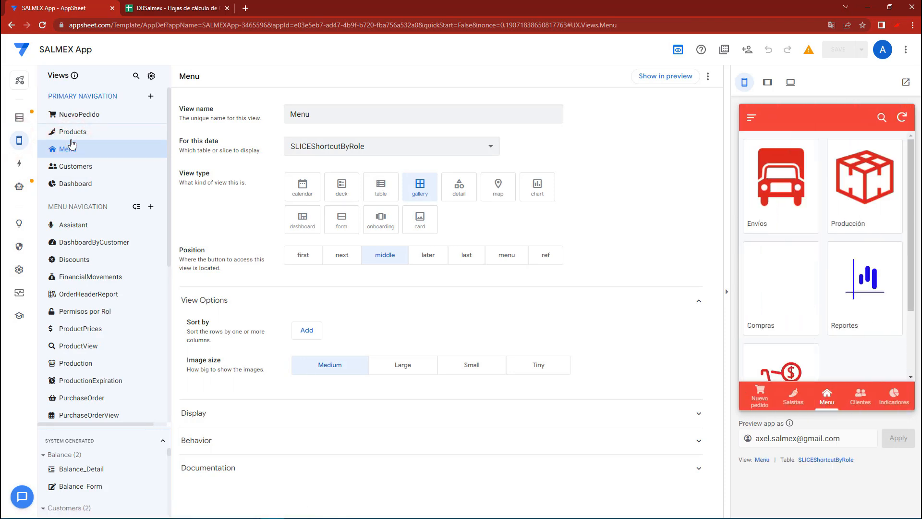
{"action": "scroll", "coordinate": [771, 303], "scroll_direction": "down", "scroll_amount": 2}
{"action": "left_click", "coordinate": [774, 304]}
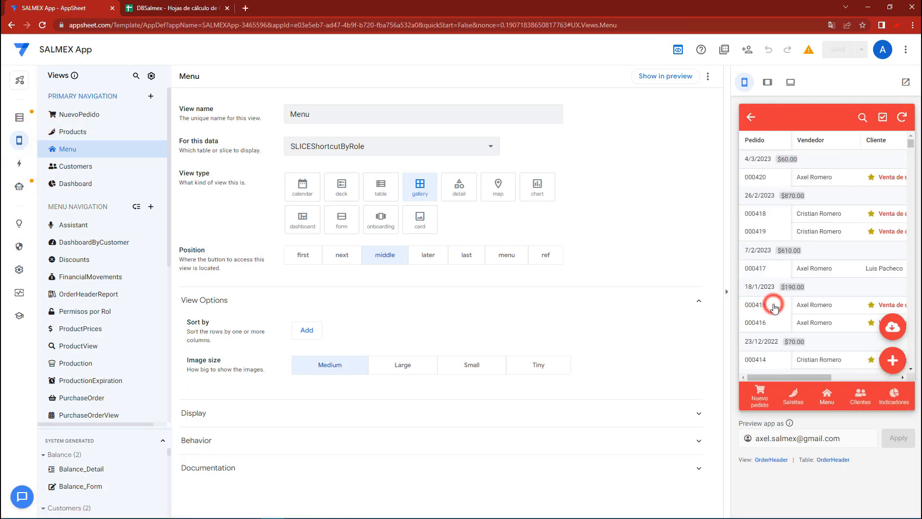
{"action": "left_click", "coordinate": [892, 360]}
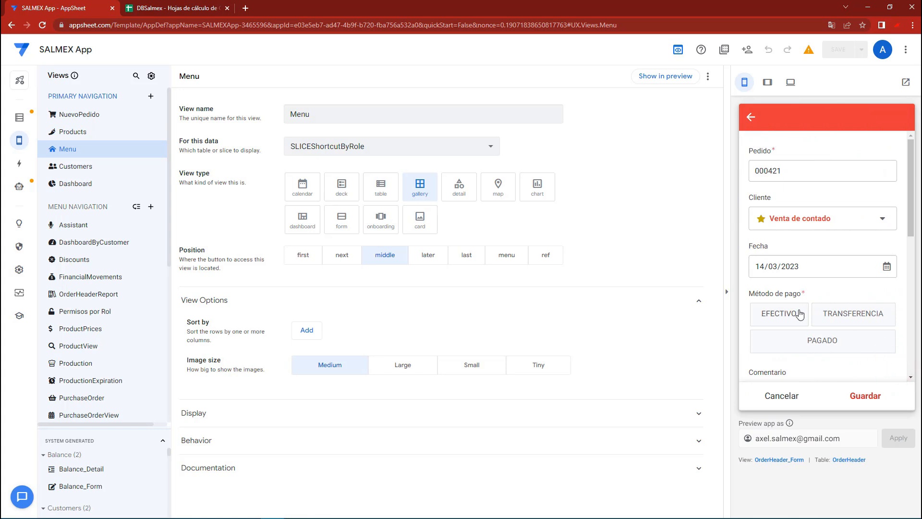
{"action": "left_click", "coordinate": [792, 309]}
{"action": "scroll", "coordinate": [807, 288], "scroll_direction": "down", "scroll_amount": 5}
{"action": "left_click", "coordinate": [796, 239]}
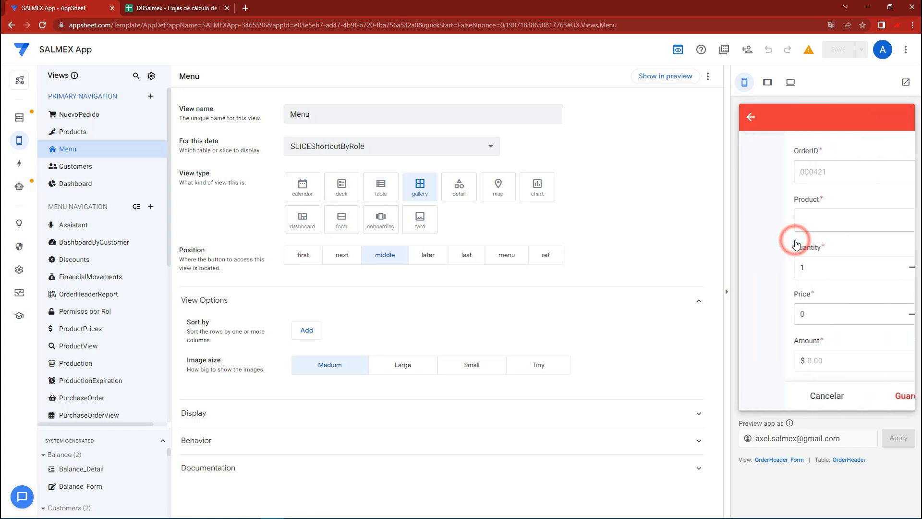
{"action": "left_click", "coordinate": [771, 394]}
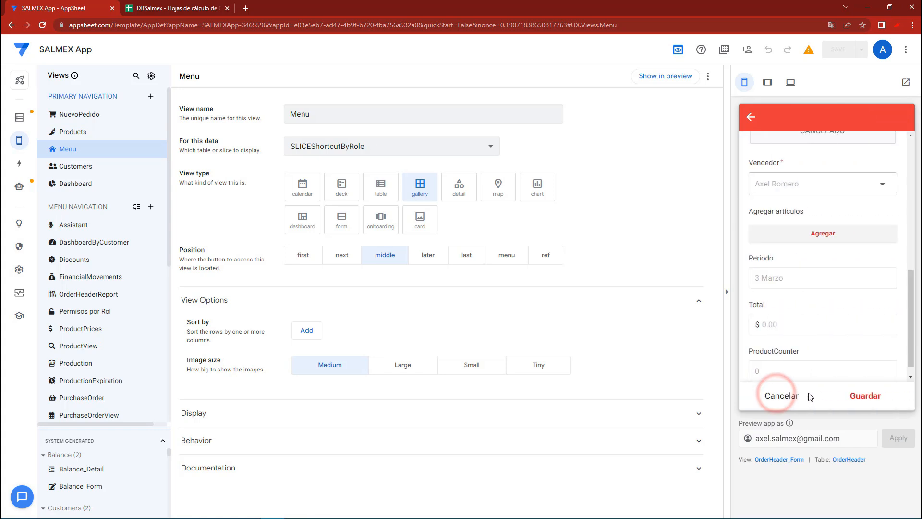
{"action": "left_click", "coordinate": [792, 396]}
Start a new order in the Nuevo pedido form and add SALSA BOLA 250G as two separate items with quantity 1 each
{"action": "left_click", "coordinate": [769, 402]}
{"action": "scroll", "coordinate": [827, 327], "scroll_direction": "down", "scroll_amount": 2}
{"action": "left_click", "coordinate": [818, 319]}
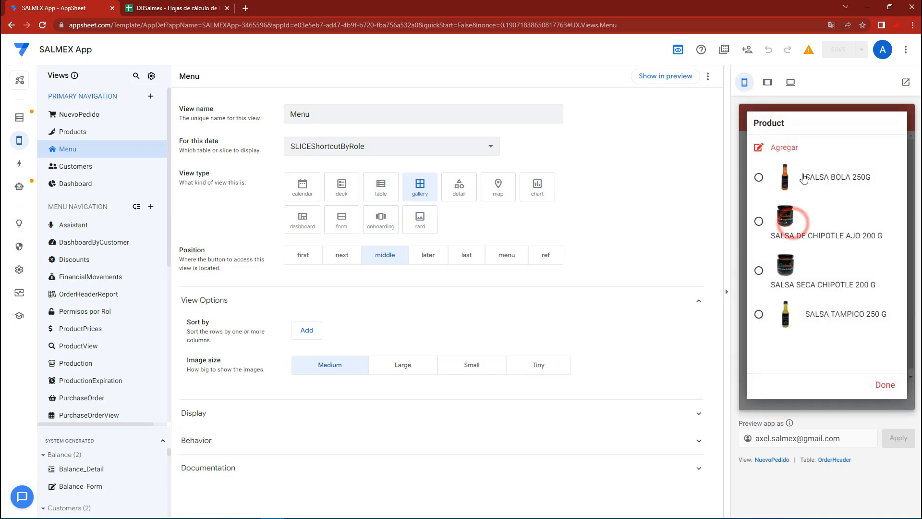
{"action": "left_click", "coordinate": [802, 173]}
{"action": "left_click", "coordinate": [867, 397]}
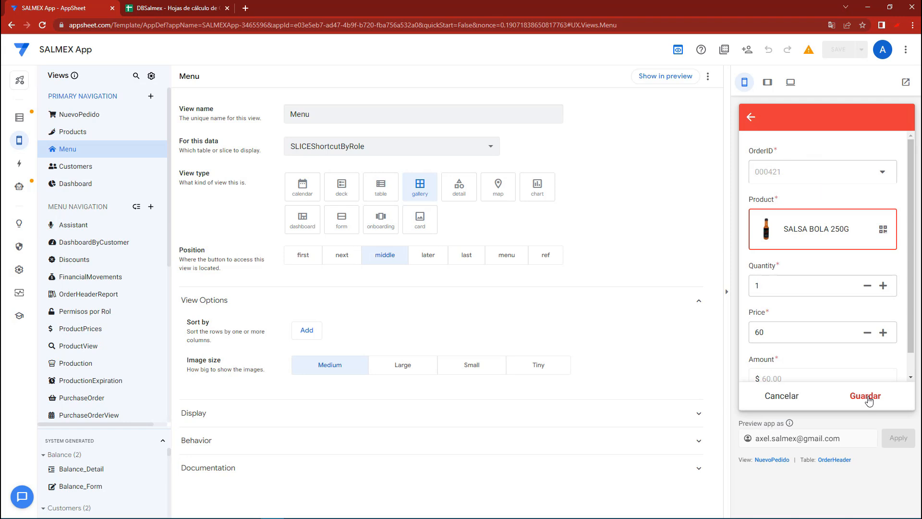
{"action": "left_click", "coordinate": [803, 221]}
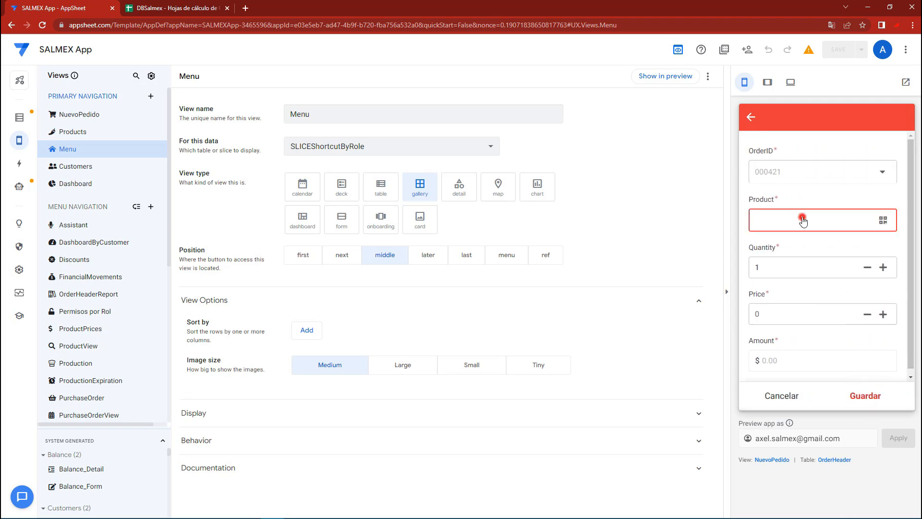
{"action": "left_click", "coordinate": [796, 178]}
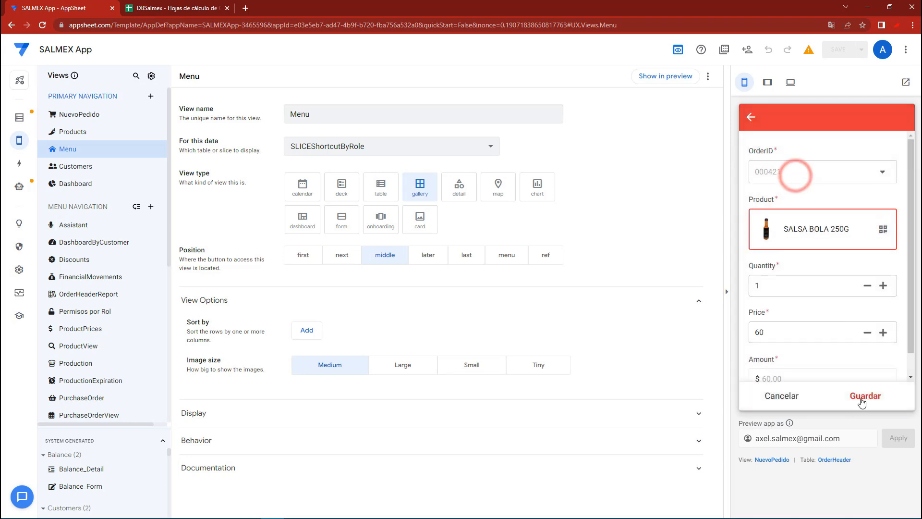
{"action": "left_click", "coordinate": [869, 396]}
Switch to the DBSalmex spreadsheet and examine the last rows of OrderDetails and OrderHeader for the new order
{"action": "left_click", "coordinate": [201, 8]}
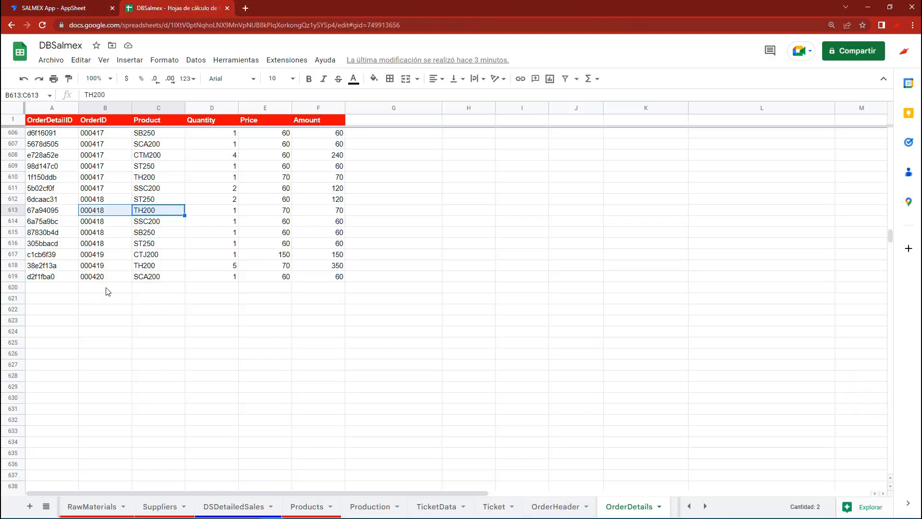
{"action": "left_click_drag", "start_coordinate": [54, 278], "coordinate": [335, 281]}
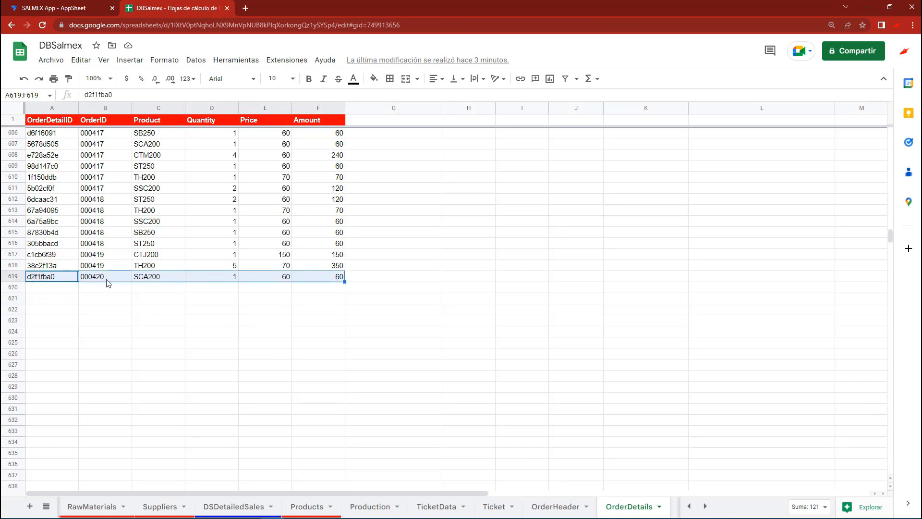
{"action": "left_click", "coordinate": [84, 4]}
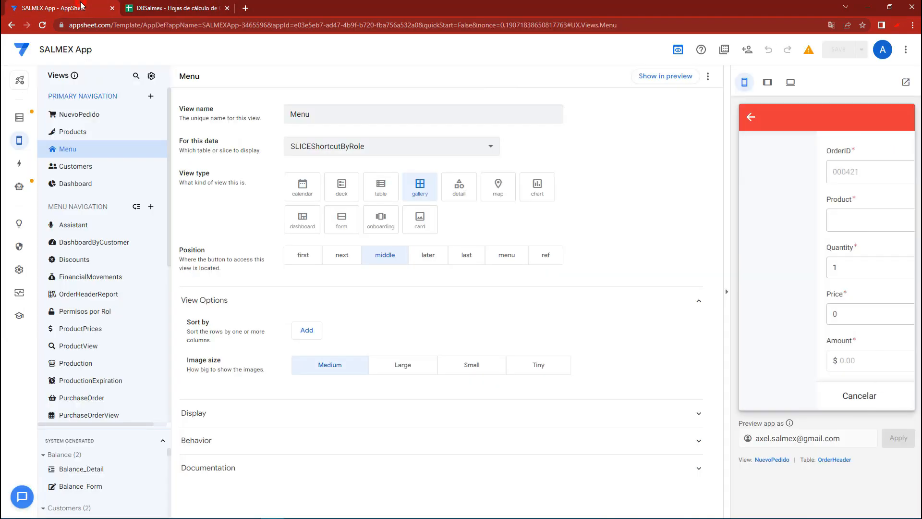
{"action": "left_click", "coordinate": [158, 8]}
{"action": "left_click_drag", "start_coordinate": [62, 288], "coordinate": [315, 294]}
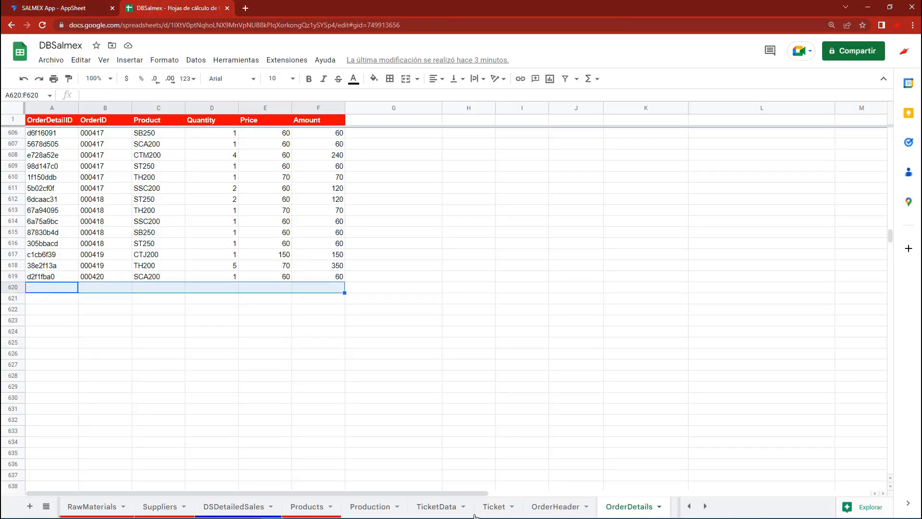
{"action": "left_click", "coordinate": [554, 504]}
{"action": "left_click", "coordinate": [159, 226]}
{"action": "left_click", "coordinate": [160, 211]}
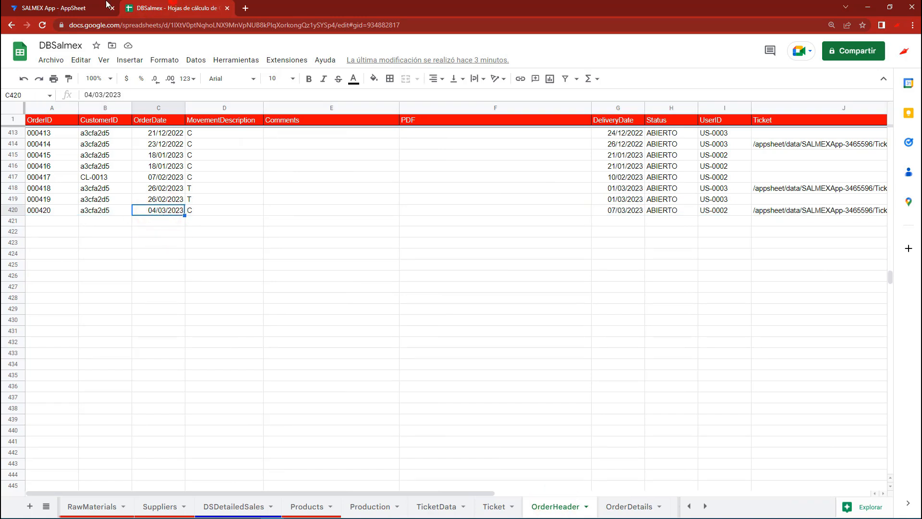
Return to AppSheet, cancel the empty item form, set the order's payment method to EFECTIVO and try to save it
{"action": "left_click", "coordinate": [70, 6]}
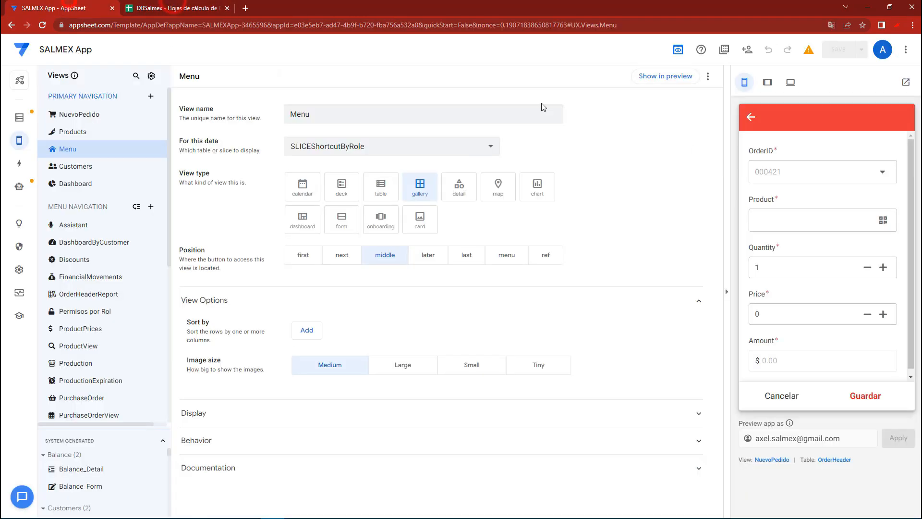
{"action": "left_click", "coordinate": [807, 397]}
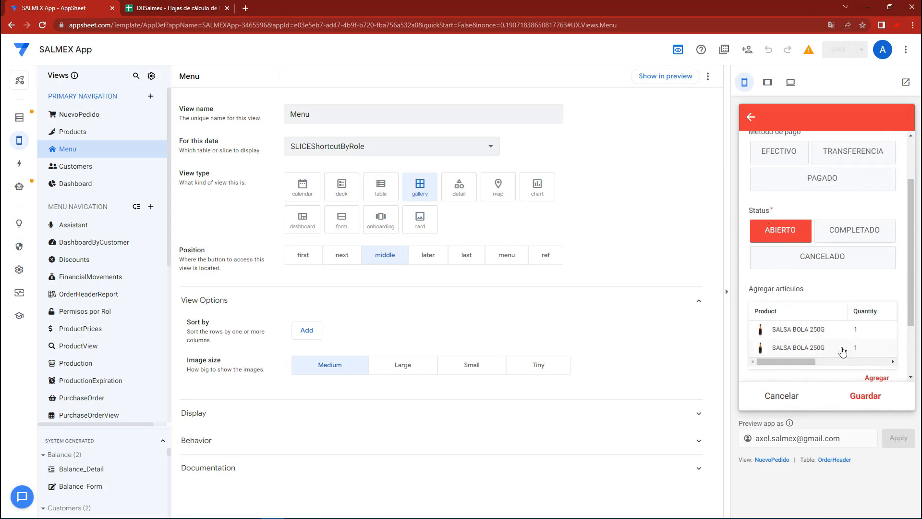
{"action": "left_click", "coordinate": [866, 398]}
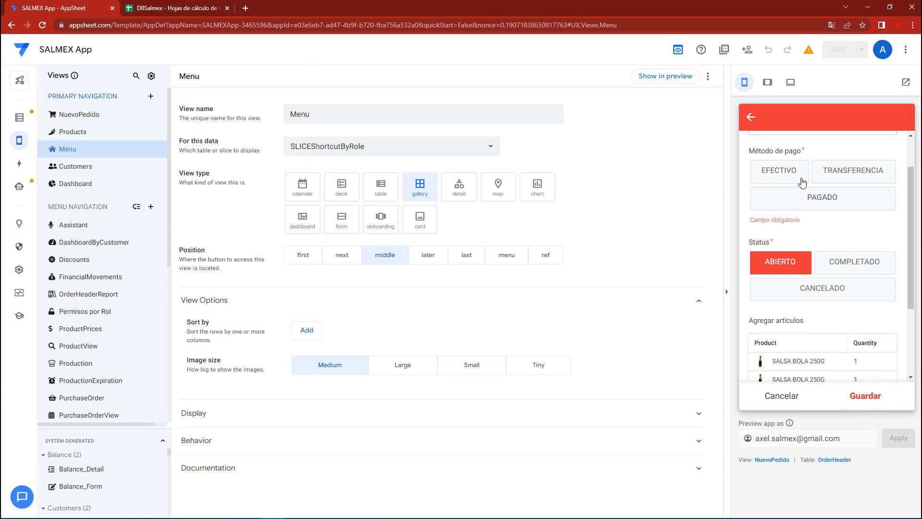
{"action": "left_click", "coordinate": [774, 173]}
{"action": "left_click", "coordinate": [868, 397]}
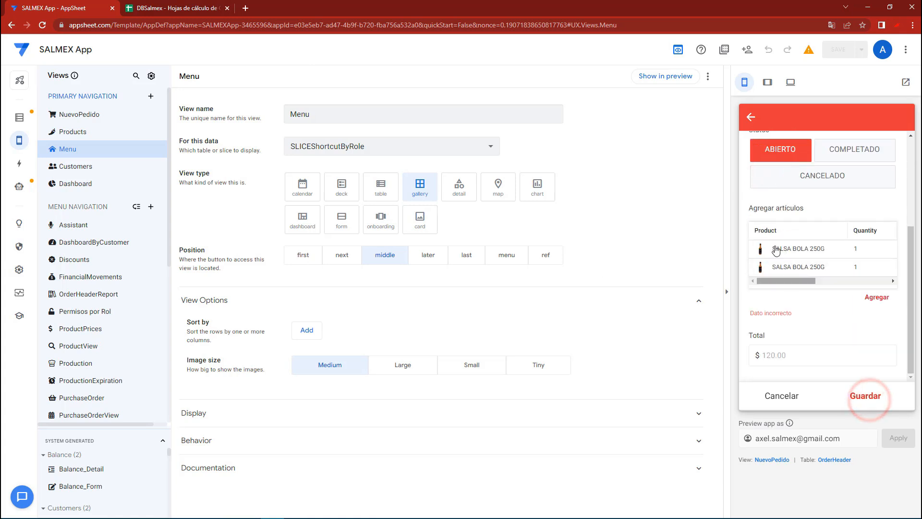
Check the first row after order 000420 in the spreadsheet's OrderDetails sheet for the new order's items
{"action": "left_click", "coordinate": [201, 6]}
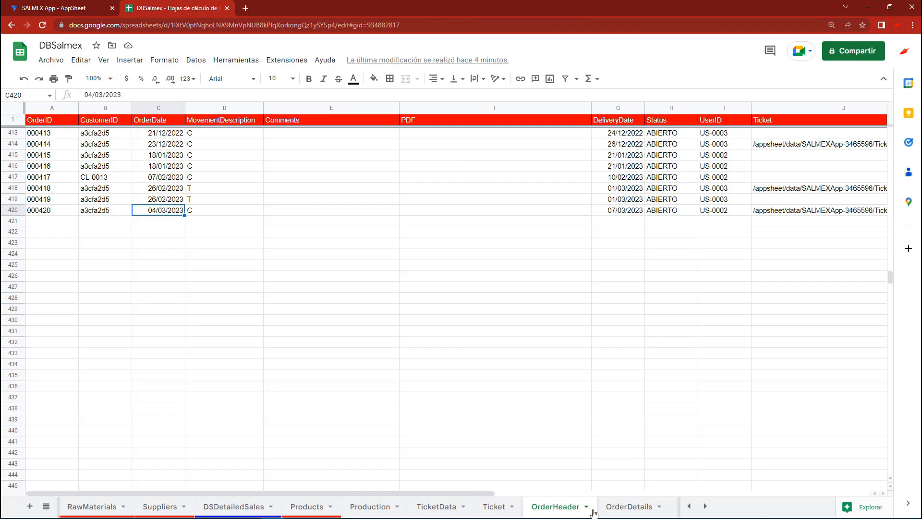
{"action": "left_click", "coordinate": [614, 510]}
{"action": "left_click", "coordinate": [64, 286]}
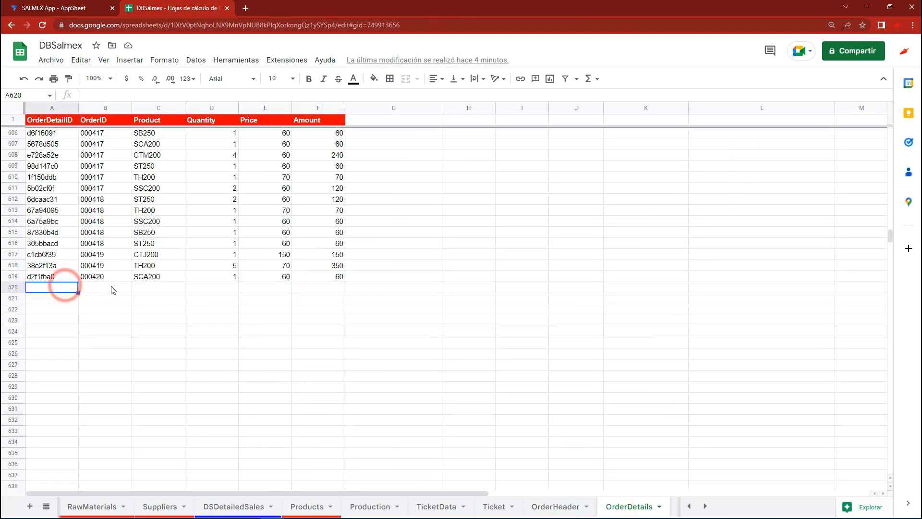
{"action": "left_click", "coordinate": [110, 287]}
{"action": "left_click_drag", "start_coordinate": [65, 287], "coordinate": [319, 290]}
Return to AppSheet, try to save the order with the duplicate items again, and discard it
{"action": "left_click", "coordinate": [76, 5]}
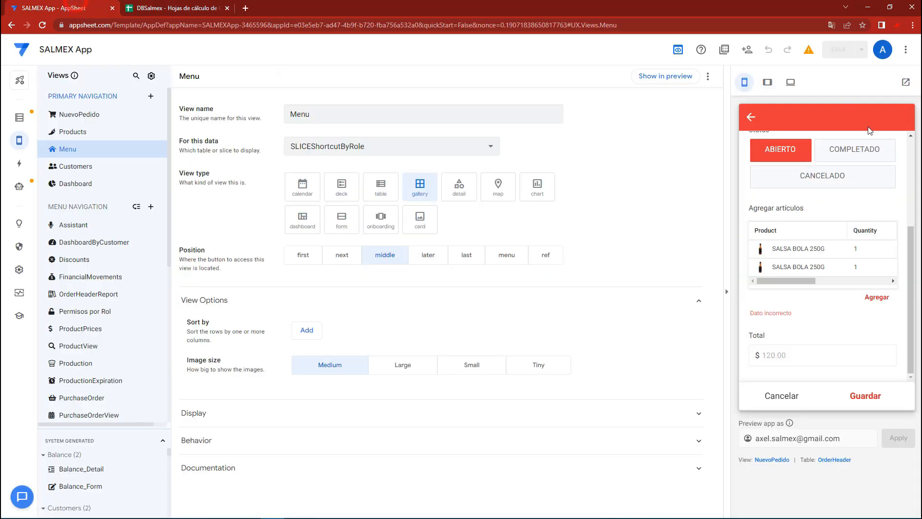
{"action": "left_click", "coordinate": [868, 395]}
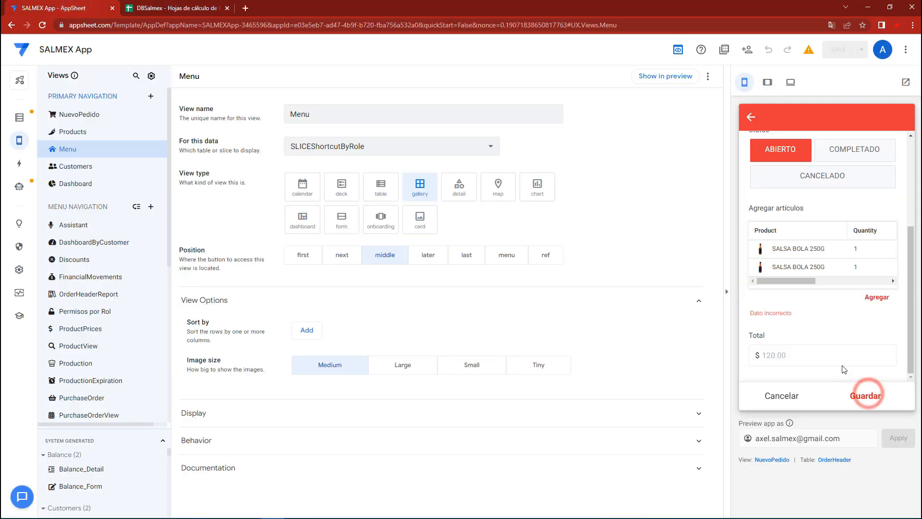
{"action": "scroll", "coordinate": [809, 321], "scroll_direction": "up", "scroll_amount": 3}
{"action": "scroll", "coordinate": [811, 323], "scroll_direction": "down", "scroll_amount": 3}
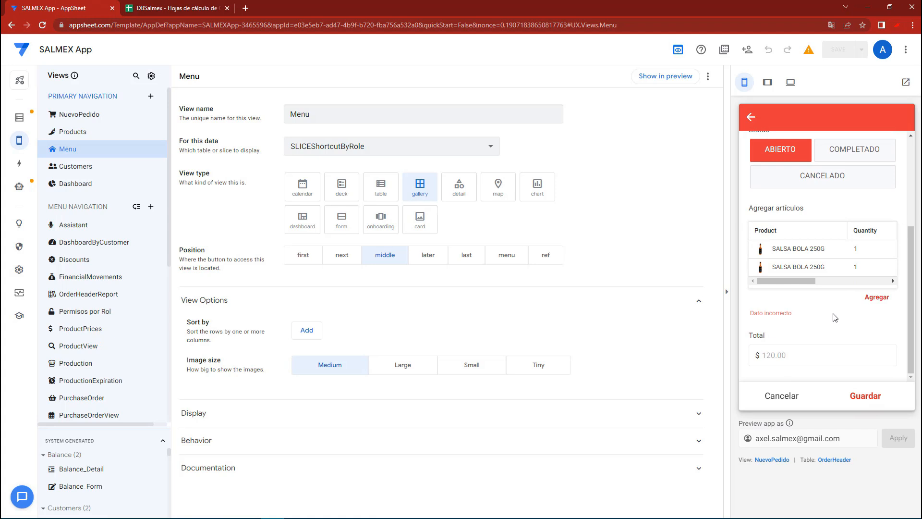
{"action": "left_click", "coordinate": [788, 398]}
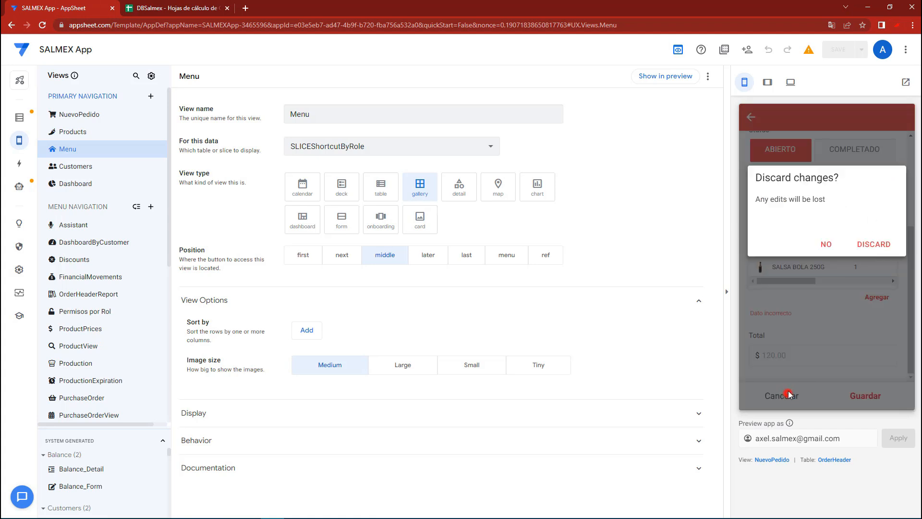
{"action": "left_click", "coordinate": [867, 244]}
Sync the app preview, start a new order paid with EFECTIVO and add a SALSA BOLA 250G item to it
{"action": "left_click", "coordinate": [901, 123]}
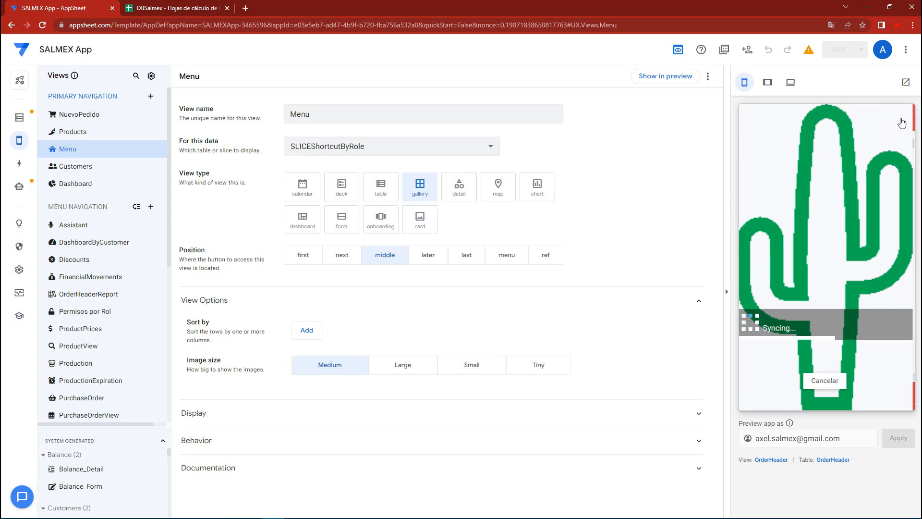
{"action": "left_click", "coordinate": [761, 398]}
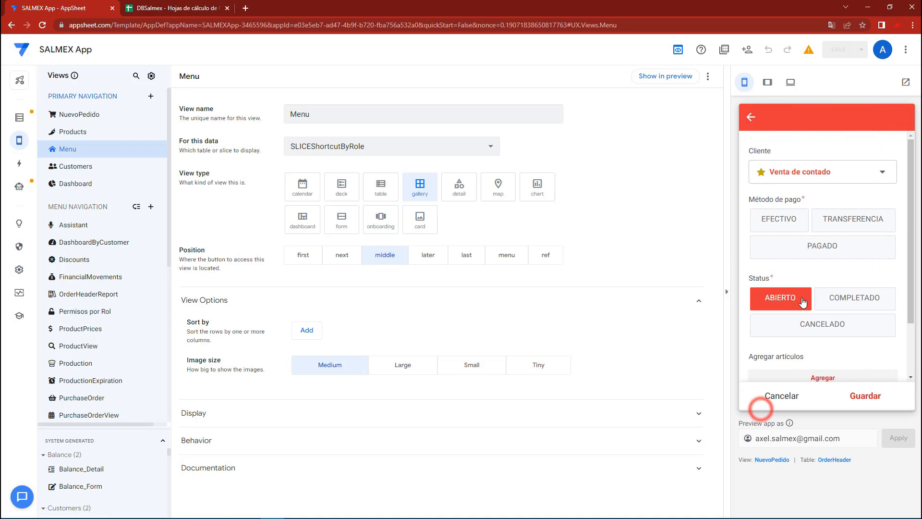
{"action": "scroll", "coordinate": [797, 310], "scroll_direction": "down", "scroll_amount": 3}
{"action": "scroll", "coordinate": [810, 238], "scroll_direction": "up", "scroll_amount": 1}
{"action": "left_click", "coordinate": [780, 202]}
{"action": "left_click", "coordinate": [812, 358]}
{"action": "left_click", "coordinate": [812, 222]}
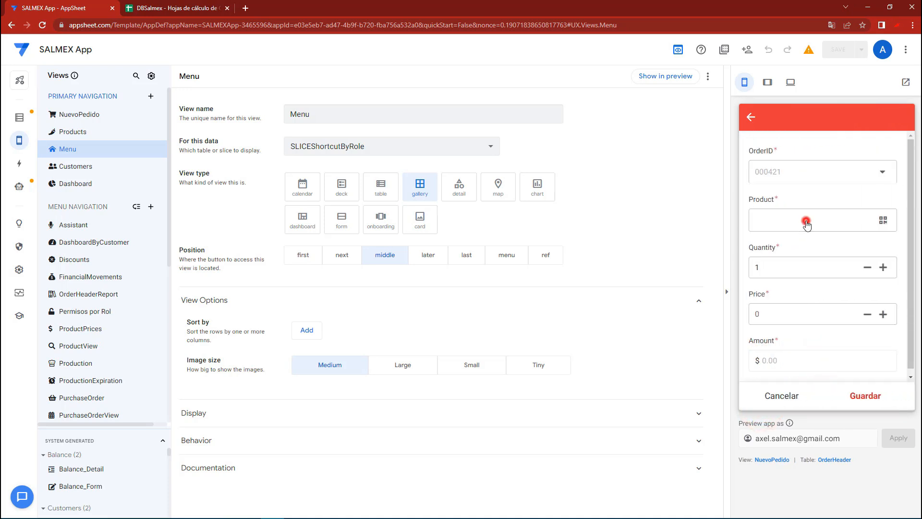
{"action": "left_click", "coordinate": [797, 178]}
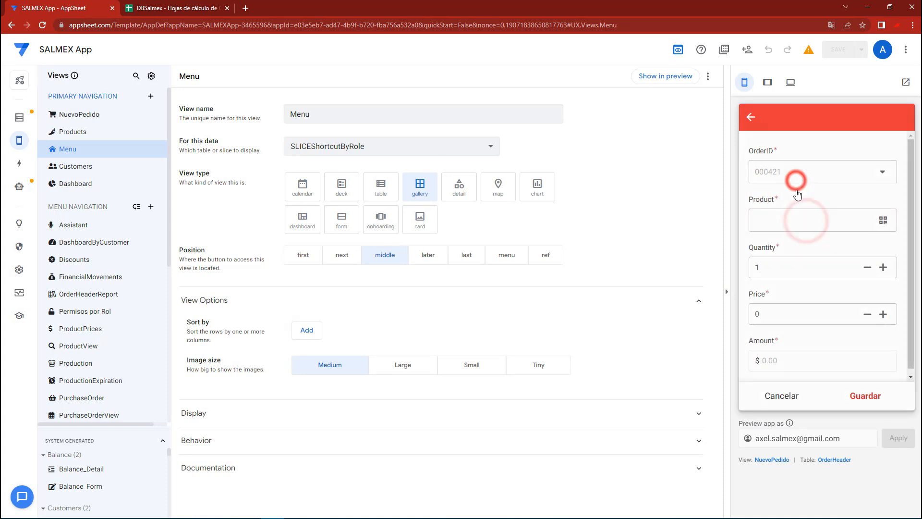
{"action": "left_click", "coordinate": [865, 395]}
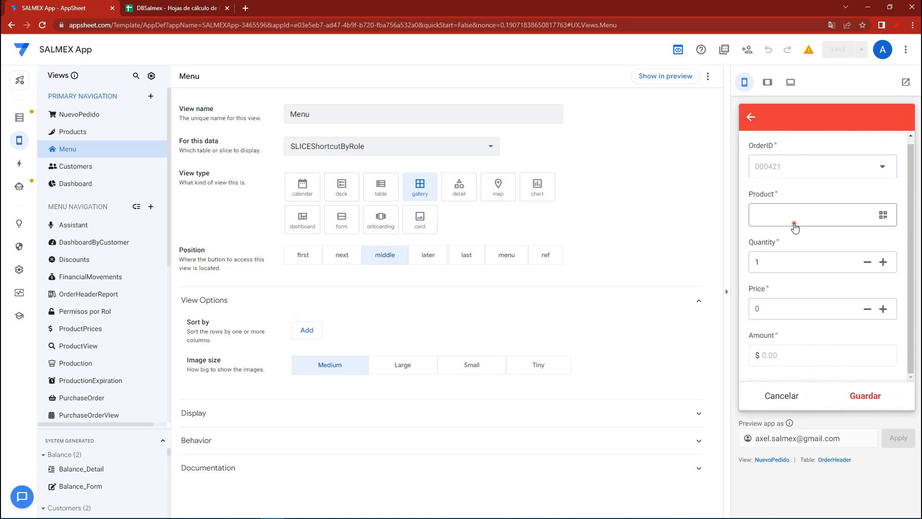
Add a second SALSA BOLA 250G item to the order and cancel the extra empty item form
{"action": "left_click", "coordinate": [795, 225]}
{"action": "left_click", "coordinate": [788, 219]}
{"action": "left_click", "coordinate": [793, 236]}
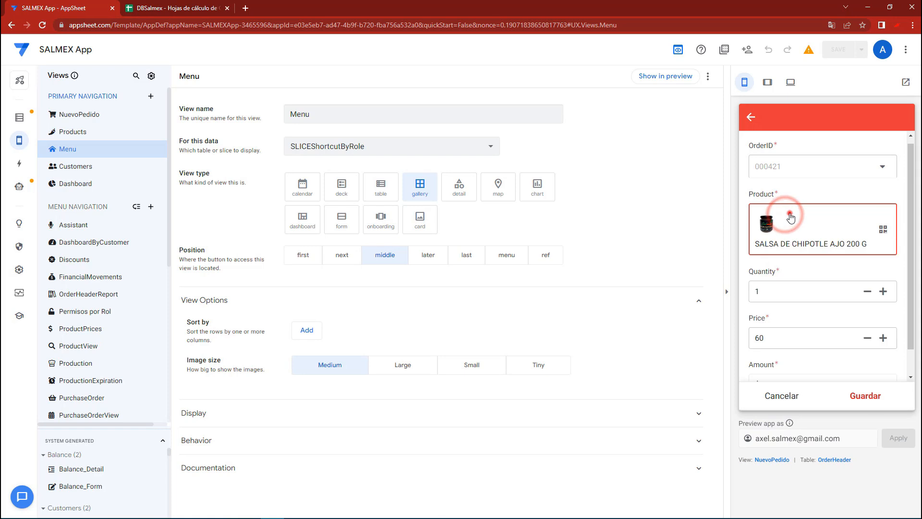
{"action": "left_click", "coordinate": [789, 185]}
{"action": "left_click", "coordinate": [876, 395]}
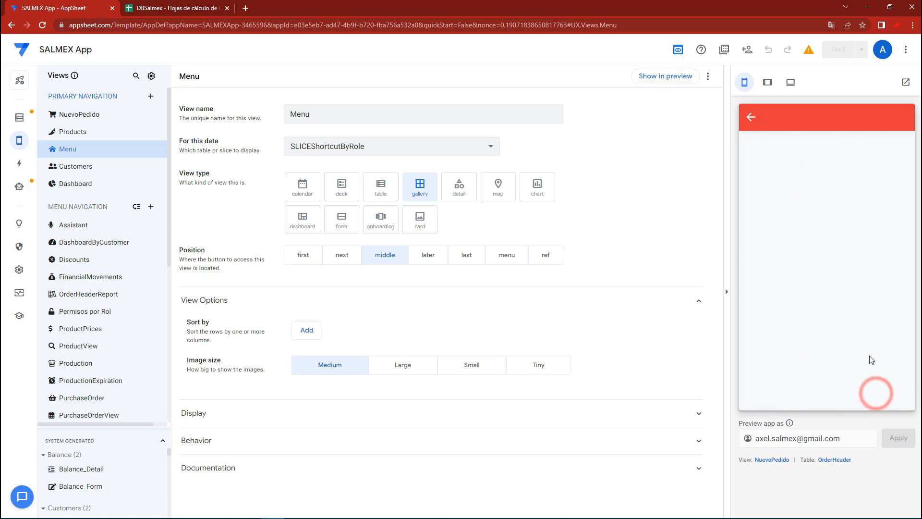
{"action": "left_click", "coordinate": [783, 405]}
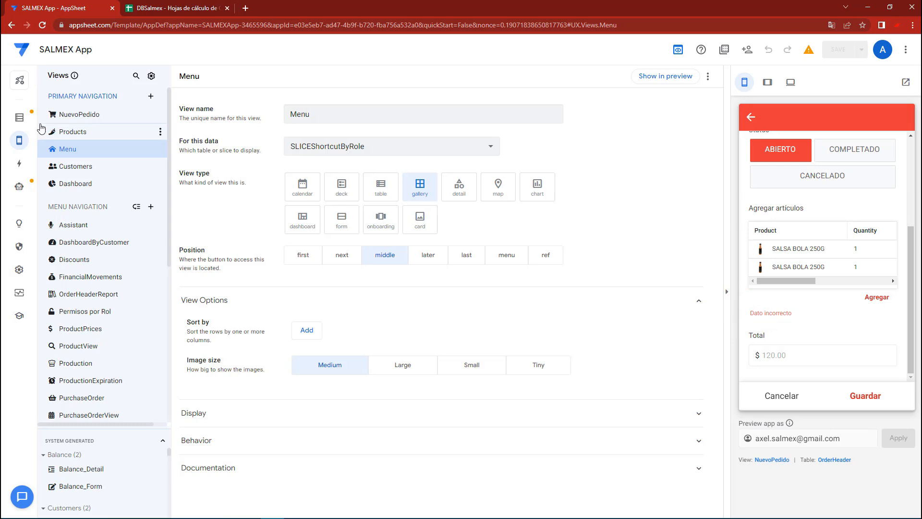
Open the Related OrderDetails column of the OrderHeader table for editing and show its data validity settings
{"action": "left_click", "coordinate": [21, 119]}
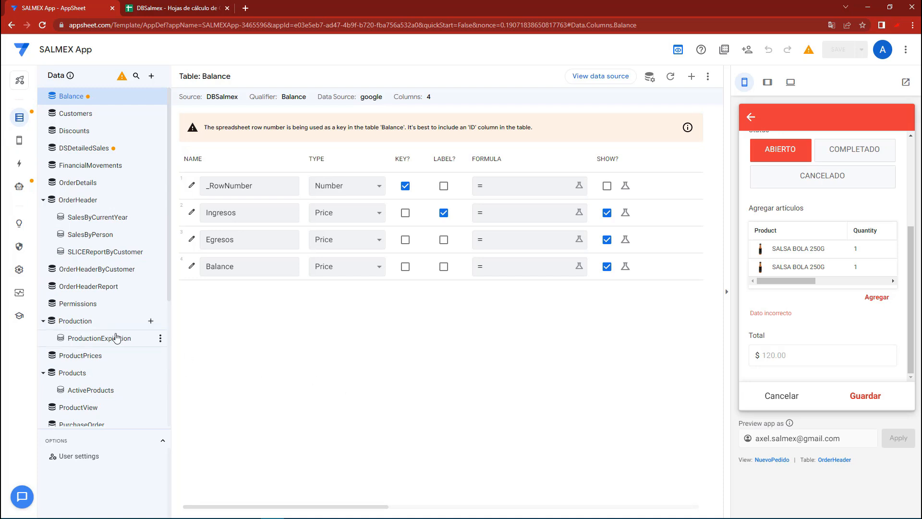
{"action": "left_click", "coordinate": [78, 184]}
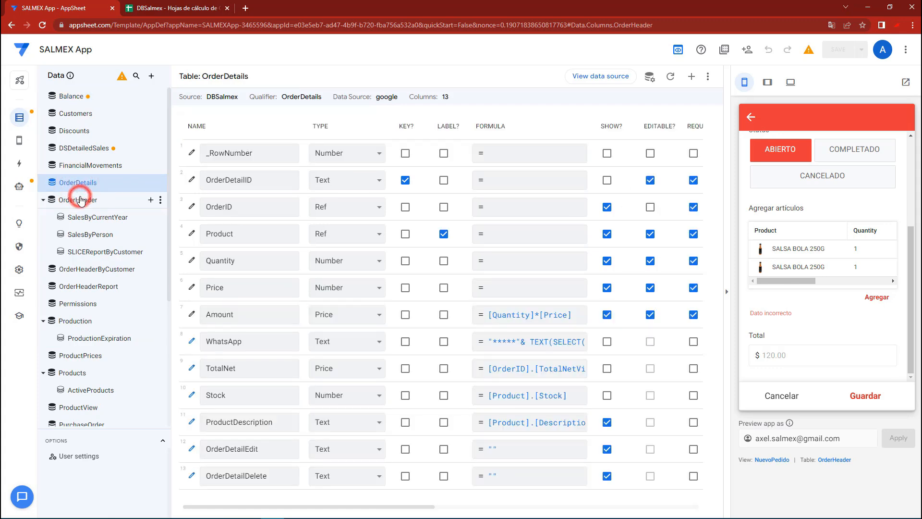
{"action": "left_click", "coordinate": [80, 200]}
{"action": "scroll", "coordinate": [336, 456], "scroll_direction": "down", "scroll_amount": 3}
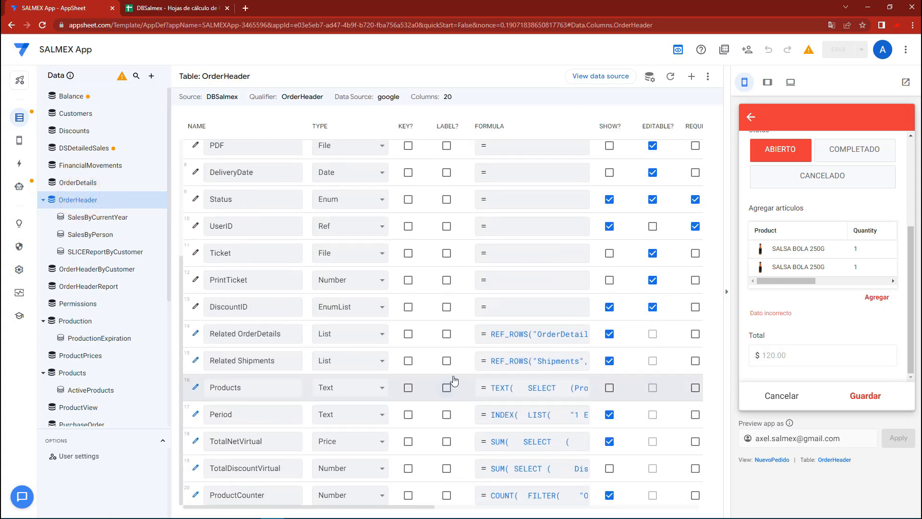
{"action": "left_click", "coordinate": [196, 334]}
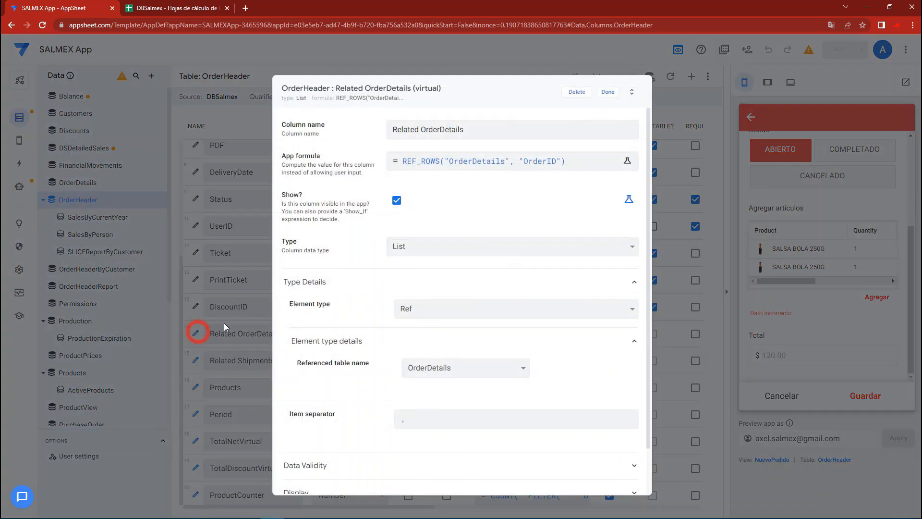
{"action": "scroll", "coordinate": [340, 354], "scroll_direction": "down", "scroll_amount": 2}
{"action": "left_click", "coordinate": [313, 412]}
{"action": "scroll", "coordinate": [367, 380], "scroll_direction": "down", "scroll_amount": 3}
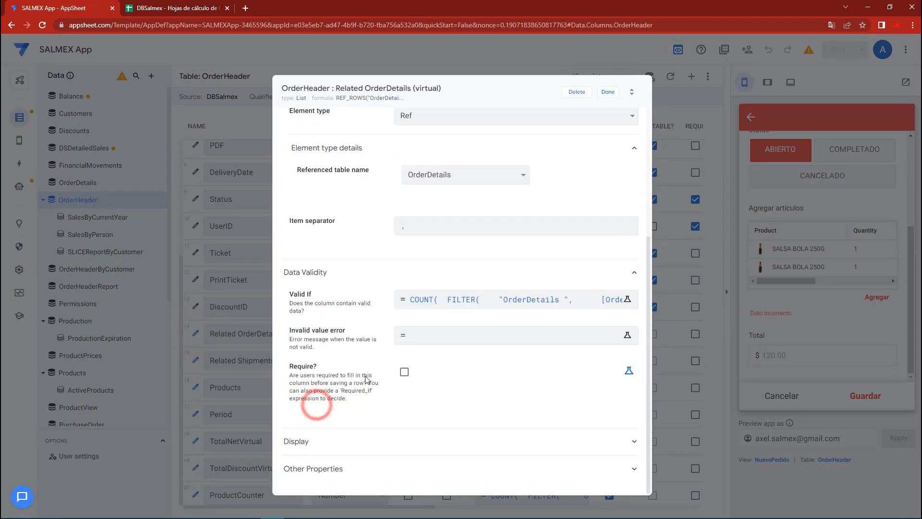
Delete the whole Valid If formula of the Related OrderDetails column and save the app
{"action": "left_click", "coordinate": [427, 300]}
{"action": "left_click_drag", "start_coordinate": [676, 142], "coordinate": [674, 220]}
{"action": "left_click", "coordinate": [315, 168]}
{"action": "left_click_drag", "start_coordinate": [353, 169], "coordinate": [215, 111]}
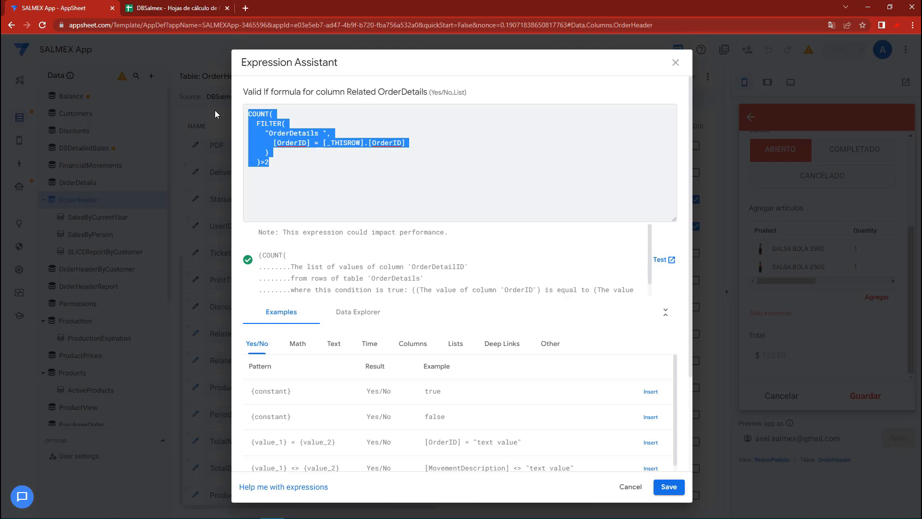
{"action": "left_click_drag", "start_coordinate": [269, 163], "coordinate": [242, 114]}
{"action": "key", "text": "BackSpace"}
{"action": "left_click", "coordinate": [671, 487]}
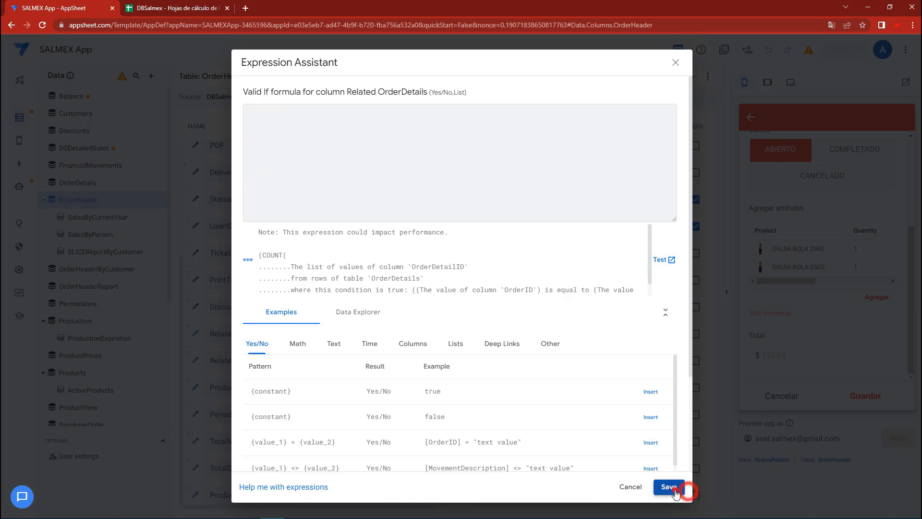
{"action": "left_click", "coordinate": [608, 95]}
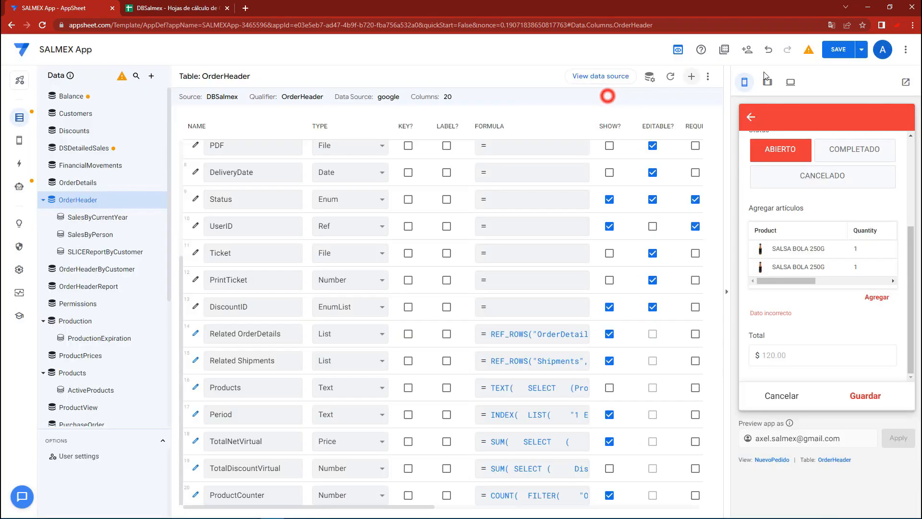
{"action": "left_click", "coordinate": [836, 50]}
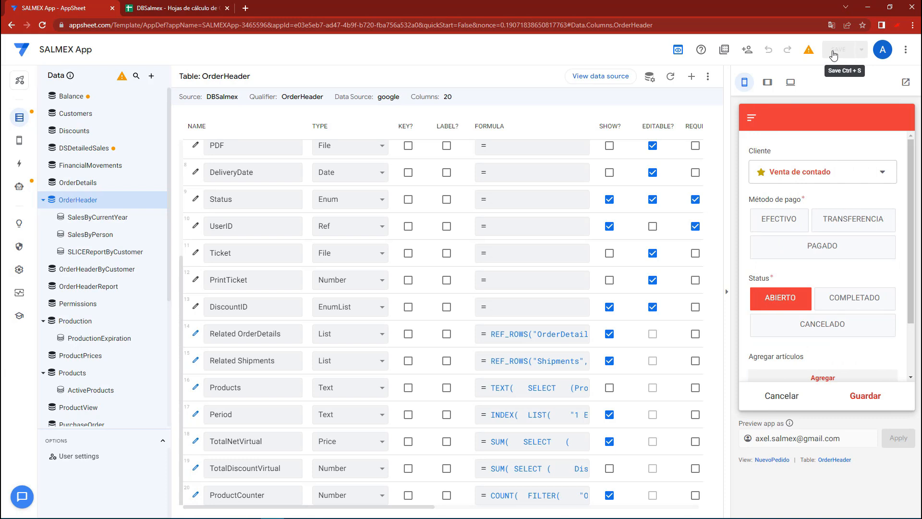
In the new order form, set the payment method to EFECTIVO and add a SALSA BOLA 250G item
{"action": "left_click", "coordinate": [778, 219]}
{"action": "scroll", "coordinate": [812, 307], "scroll_direction": "down", "scroll_amount": 2}
{"action": "left_click", "coordinate": [812, 313]}
{"action": "left_click", "coordinate": [776, 223]}
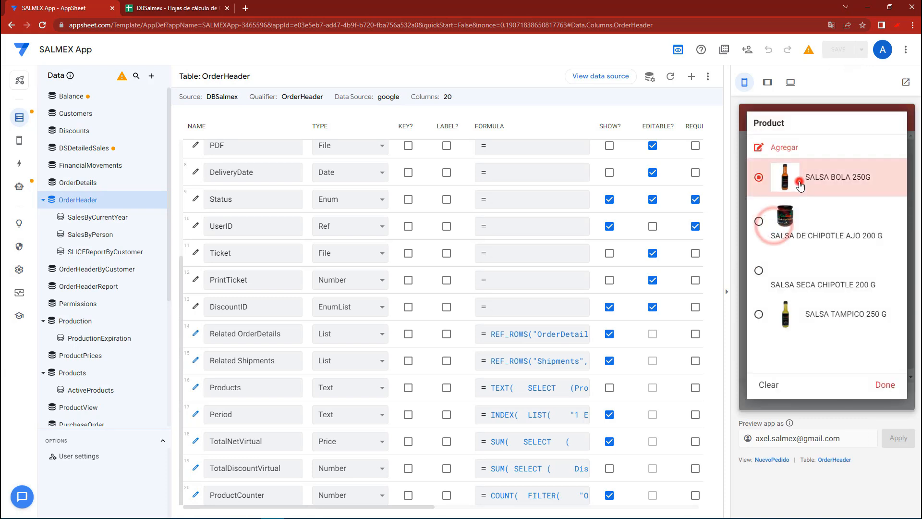
{"action": "left_click", "coordinate": [800, 183]}
{"action": "left_click", "coordinate": [870, 383]}
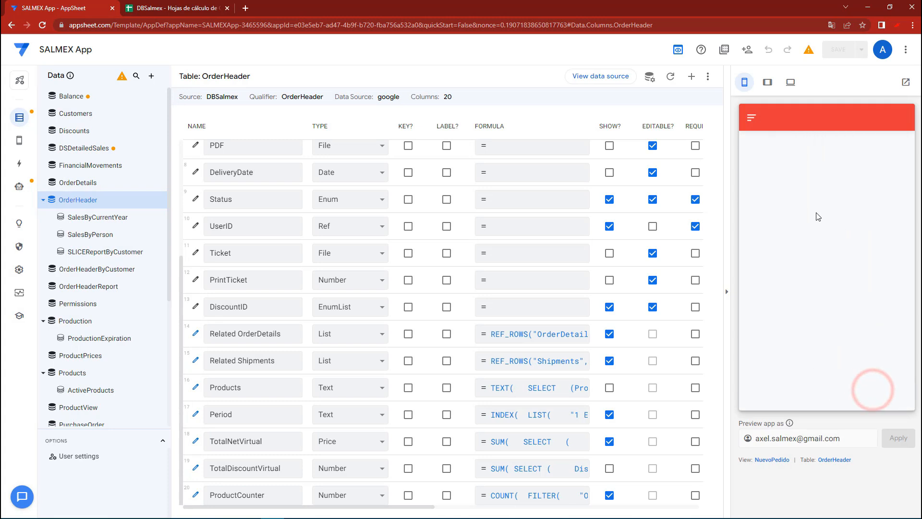
Add a duplicate SALSA BOLA 250G item, cancel the extra empty item form and save the order
{"action": "left_click", "coordinate": [794, 217]}
{"action": "left_click", "coordinate": [791, 177]}
{"action": "left_click", "coordinate": [865, 399]}
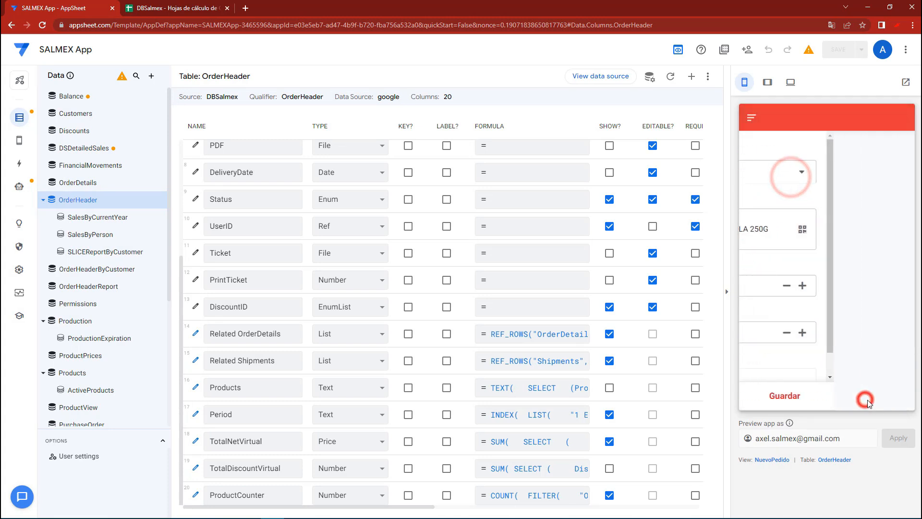
{"action": "left_click", "coordinate": [858, 396]}
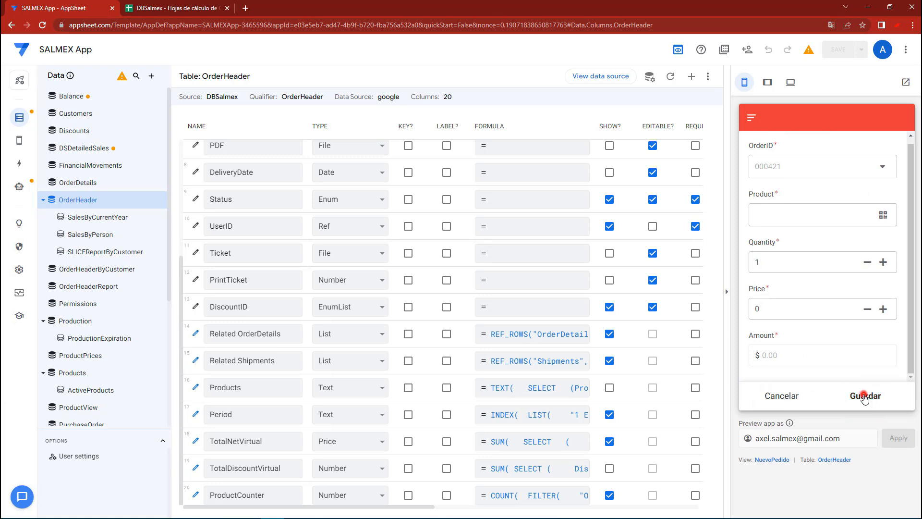
{"action": "left_click", "coordinate": [793, 397]}
{"action": "scroll", "coordinate": [829, 277], "scroll_direction": "down", "scroll_amount": 3}
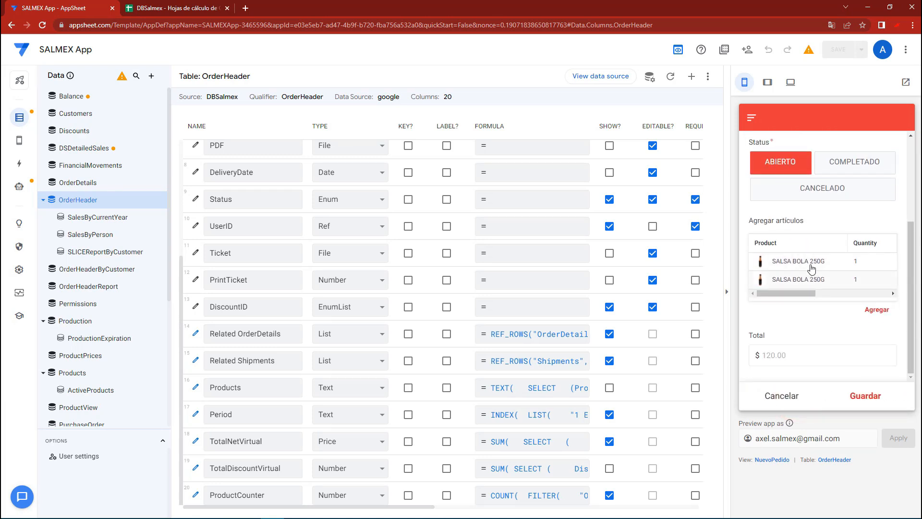
{"action": "left_click", "coordinate": [860, 398]}
Switch to the DBSalmex spreadsheet, check OrderDetails below order 000420 for the new items, and return to AppSheet
{"action": "key", "text": "ctrl+Tab"}
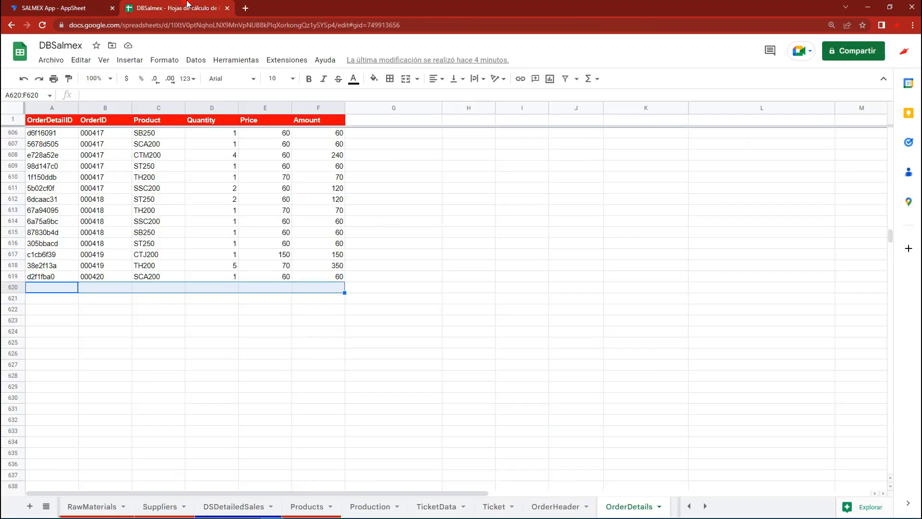
{"action": "left_click", "coordinate": [117, 286]}
{"action": "left_click_drag", "start_coordinate": [61, 287], "coordinate": [310, 291]}
{"action": "left_click", "coordinate": [78, 2]}
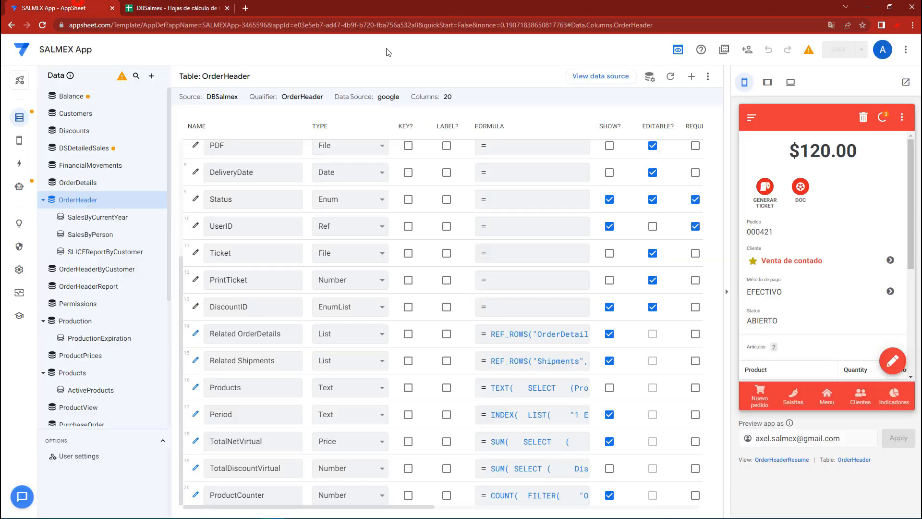
Sync the order in the app preview and examine its duplicate items' quantities in the DBSalmex spreadsheet's OrderDetails sheet
{"action": "left_click", "coordinate": [887, 117]}
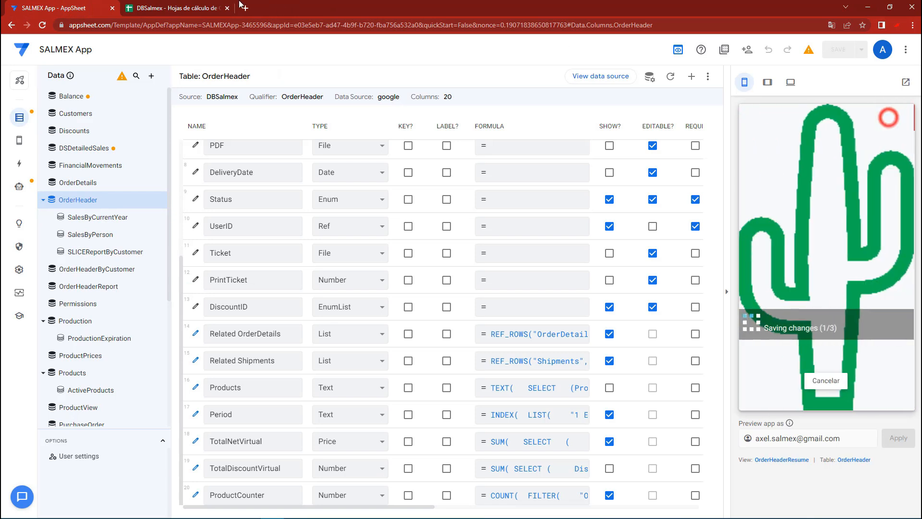
{"action": "key", "text": "ctrl+Tab"}
{"action": "left_click", "coordinate": [113, 299]}
{"action": "left_click_drag", "start_coordinate": [53, 288], "coordinate": [323, 290]}
{"action": "left_click", "coordinate": [337, 287]}
{"action": "left_click", "coordinate": [51, 288]}
{"action": "left_click_drag", "start_coordinate": [52, 288], "coordinate": [338, 291]}
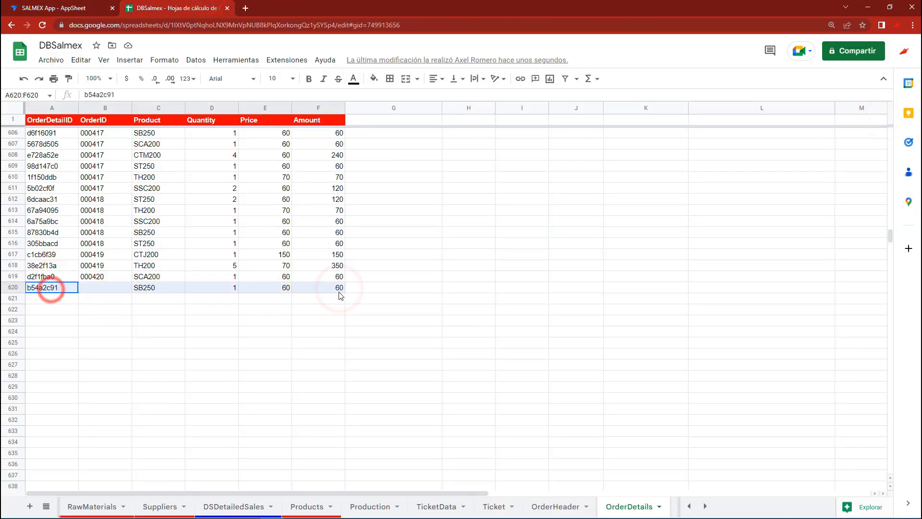
{"action": "left_click", "coordinate": [99, 296]}
{"action": "left_click_drag", "start_coordinate": [163, 291], "coordinate": [332, 302]}
{"action": "left_click", "coordinate": [225, 291]}
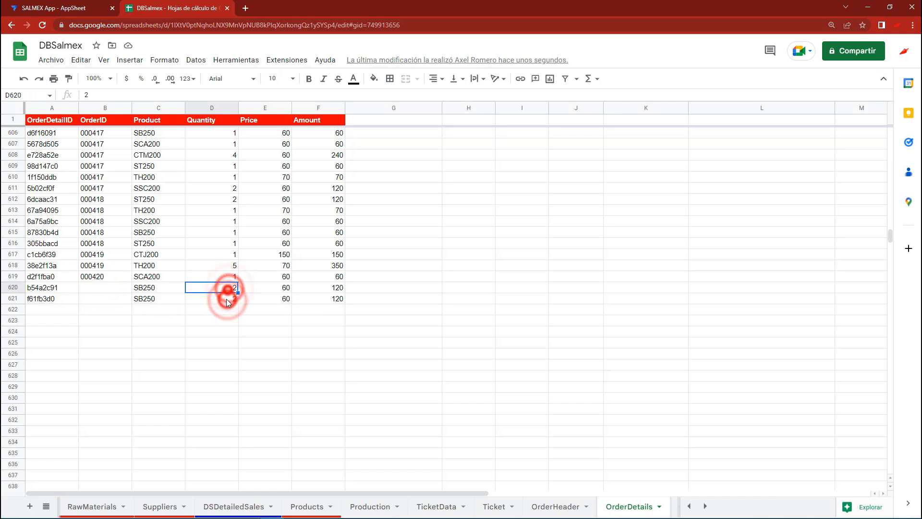
{"action": "left_click_drag", "start_coordinate": [327, 299], "coordinate": [72, 302]}
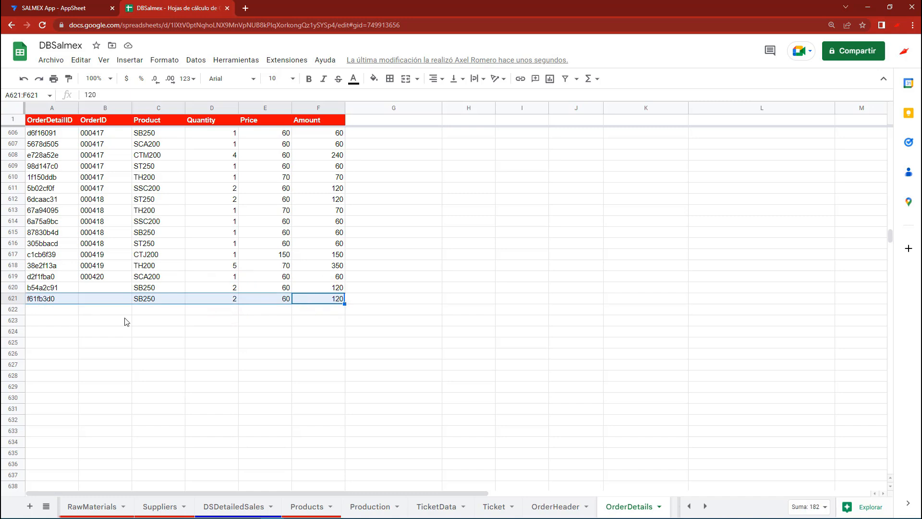
Clear the test order's item data from rows 620 and 621 of the spreadsheet's OrderDetails sheet
{"action": "left_click", "coordinate": [62, 6]}
{"action": "left_click", "coordinate": [190, 8]}
{"action": "left_click_drag", "start_coordinate": [42, 287], "coordinate": [326, 303]}
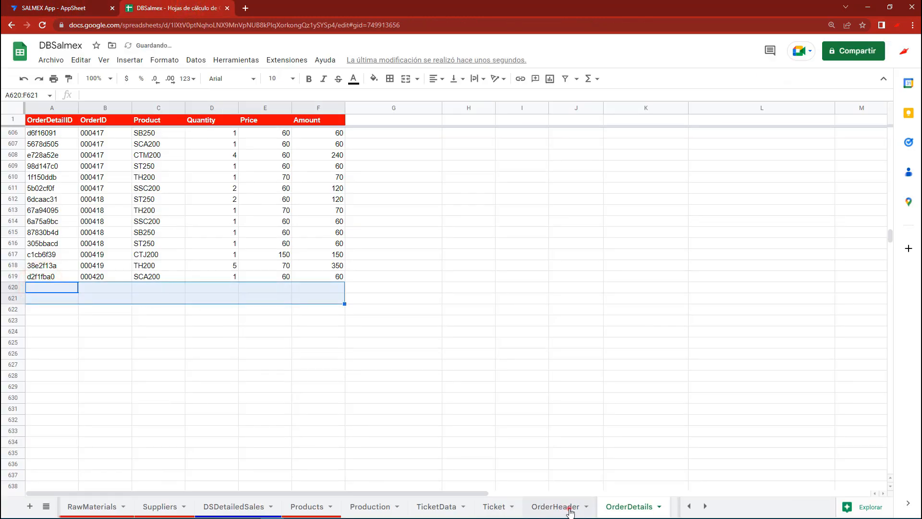
Clear the test order's row 421 in the OrderHeader sheet, then return to AppSheet and sync the app preview
{"action": "left_click", "coordinate": [556, 507]}
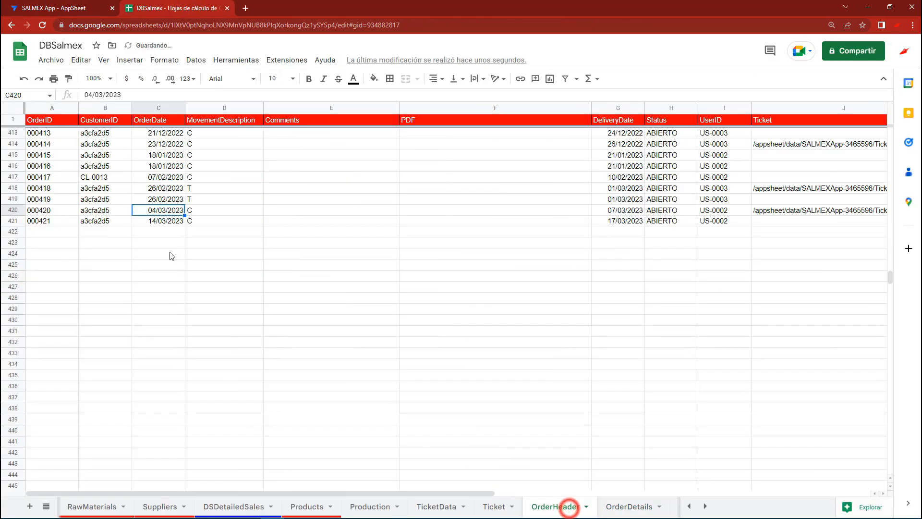
{"action": "left_click", "coordinate": [13, 221]}
{"action": "key", "text": "Delete"}
{"action": "left_click", "coordinate": [73, 7]}
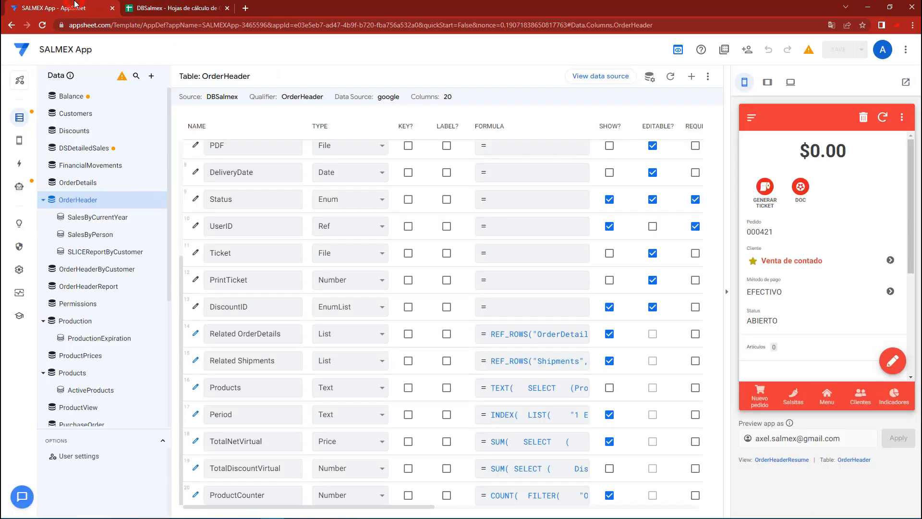
{"action": "left_click", "coordinate": [883, 116]}
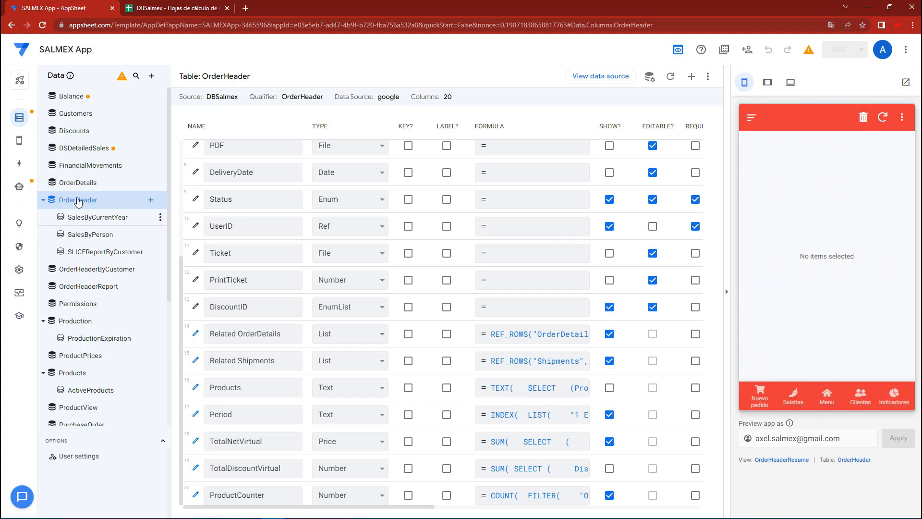
Create a new automation bot named BOTOrderDetailsDelte
{"action": "left_click", "coordinate": [20, 186]}
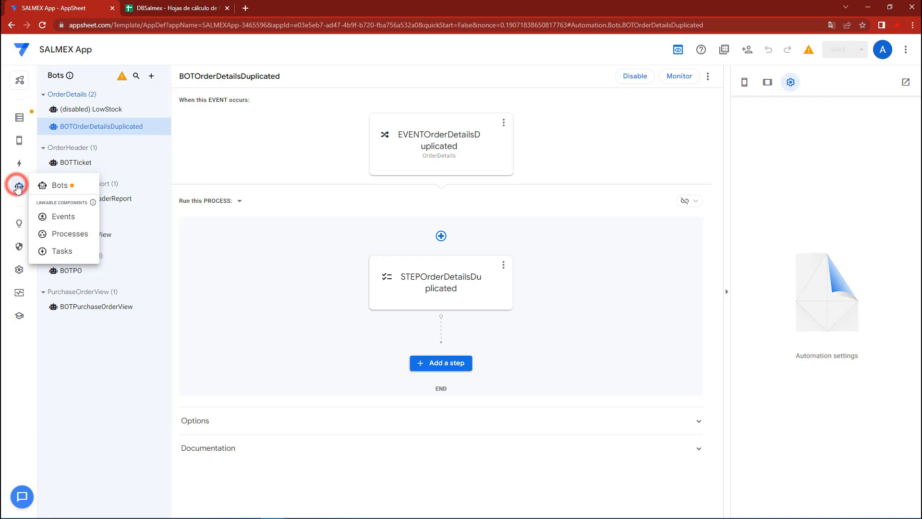
{"action": "left_click", "coordinate": [152, 77]}
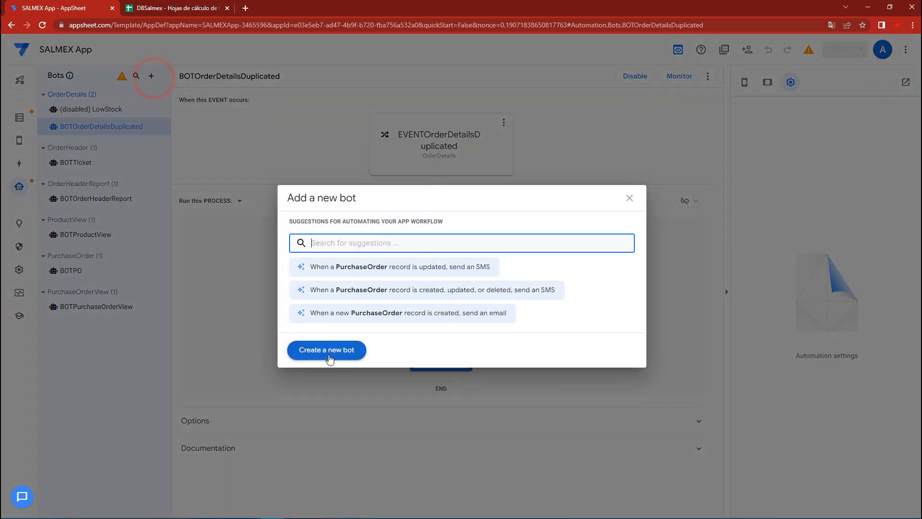
{"action": "left_click", "coordinate": [326, 353]}
{"action": "left_click", "coordinate": [164, 343]}
{"action": "left_click", "coordinate": [183, 359]}
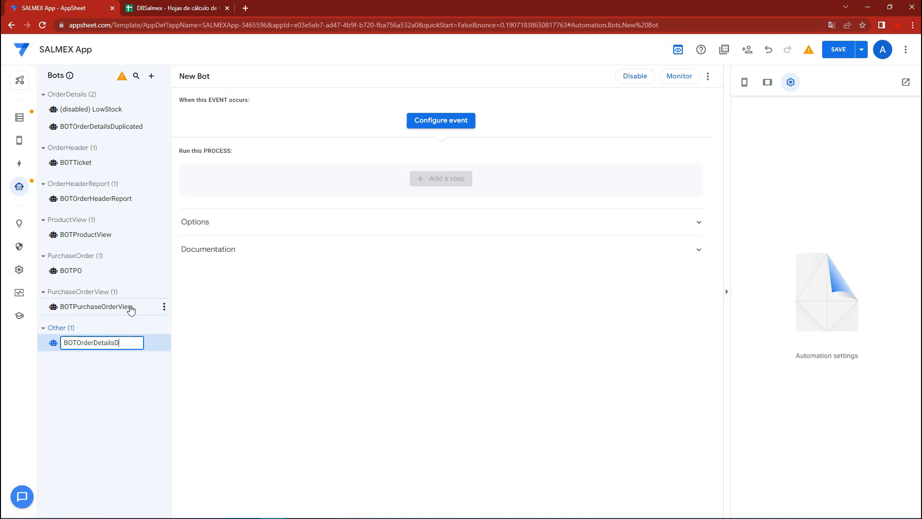
{"action": "left_click", "coordinate": [132, 375]}
{"action": "left_click", "coordinate": [67, 348]}
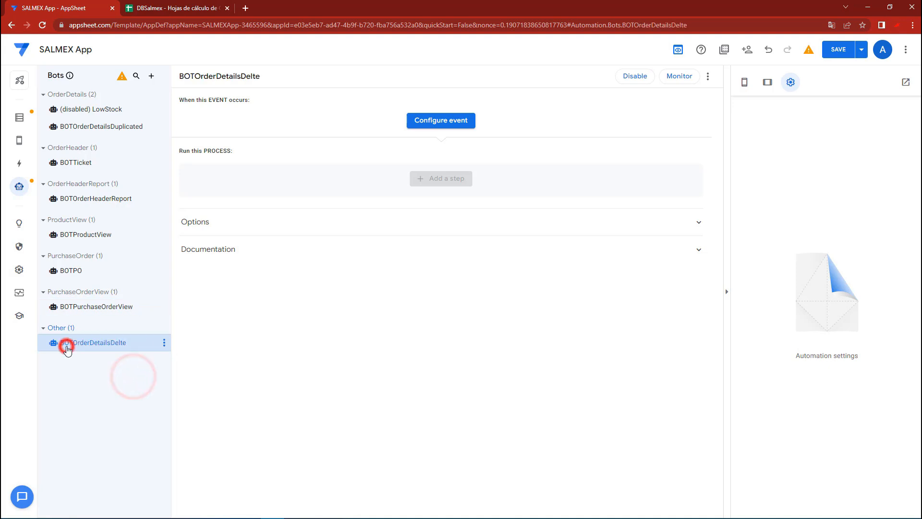
Add a custom event named EVENTPOrderDetailsDelete to the bot and set its table to OrderDetails
{"action": "left_click", "coordinate": [441, 123]}
{"action": "left_click", "coordinate": [332, 254]}
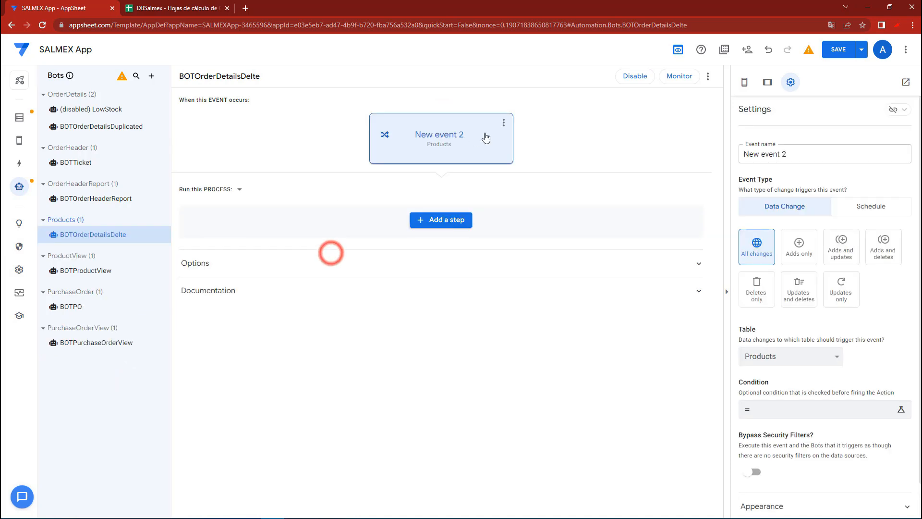
{"action": "triple_click", "coordinate": [809, 150]}
{"action": "type", "text": "EVB"}
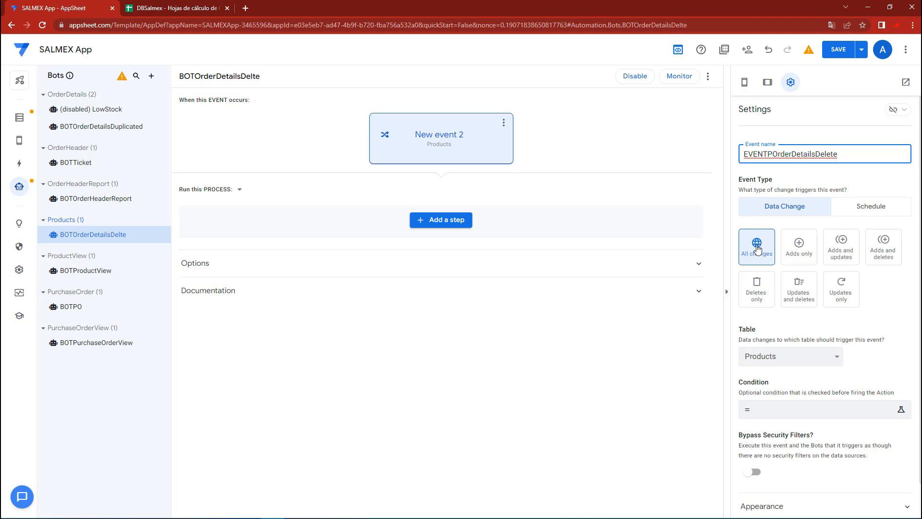
{"action": "left_click", "coordinate": [790, 356]}
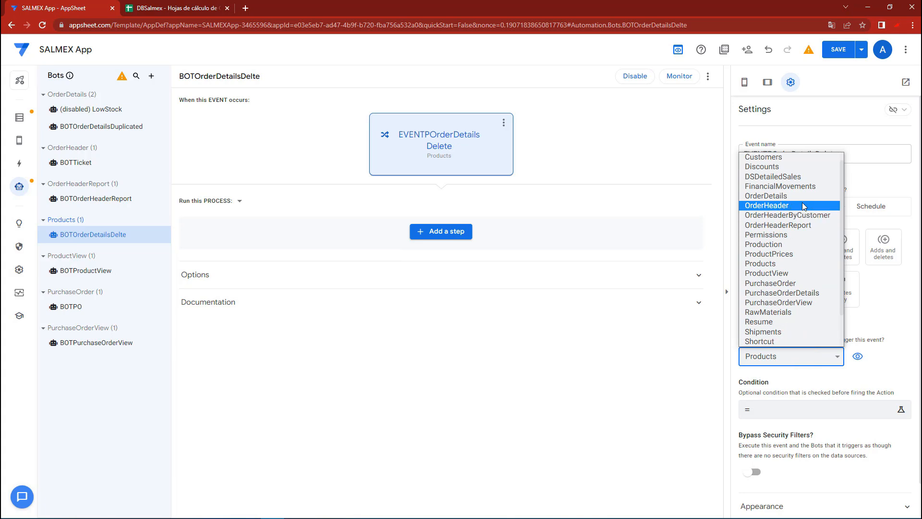
{"action": "left_click", "coordinate": [777, 196]}
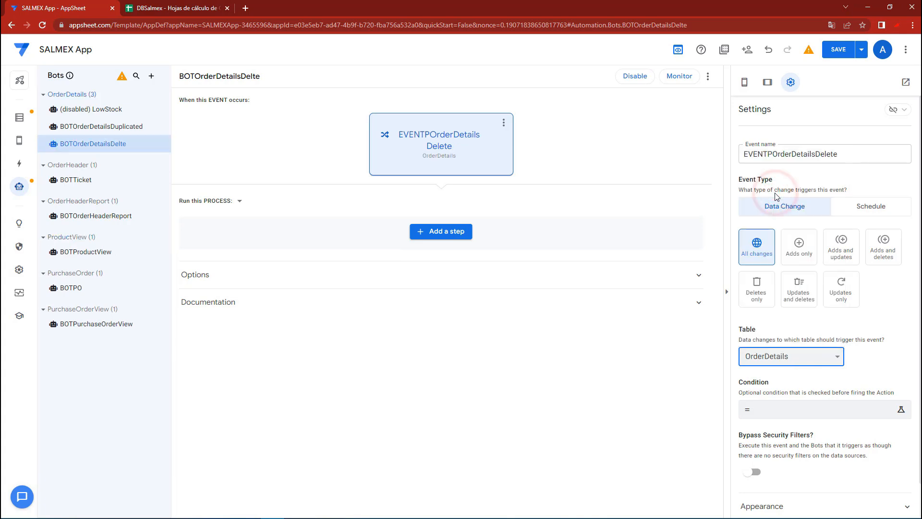
Paste the event condition counting OrderDetails rows with the same OrderID and Product as more than 1, and enlarge the expression box
{"action": "left_click", "coordinate": [772, 408]}
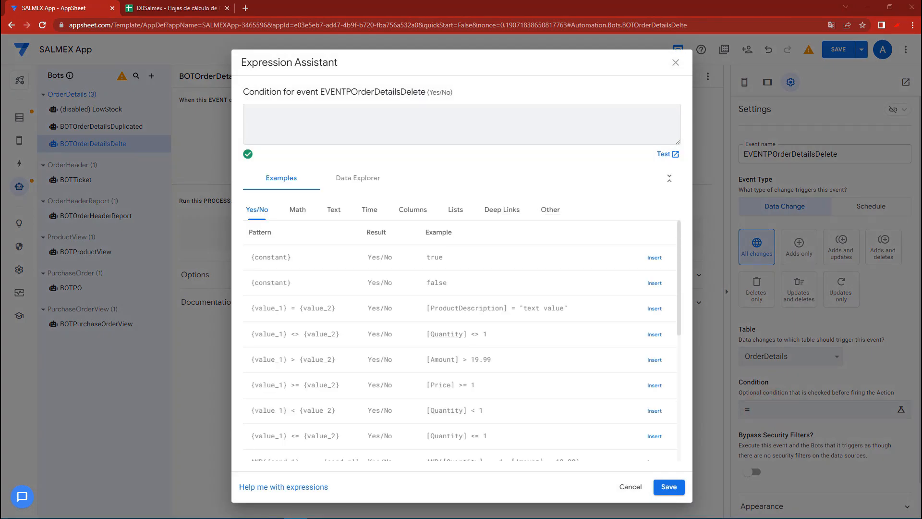
{"action": "left_click", "coordinate": [410, 128]}
{"action": "type", "text": "COUNT( SELECT( OrderDetails[OrderDetailID], AND([OrderID] = [_THISROW].[OrderID], [Product] = [_THISROW].[Product])) ) > 1"}
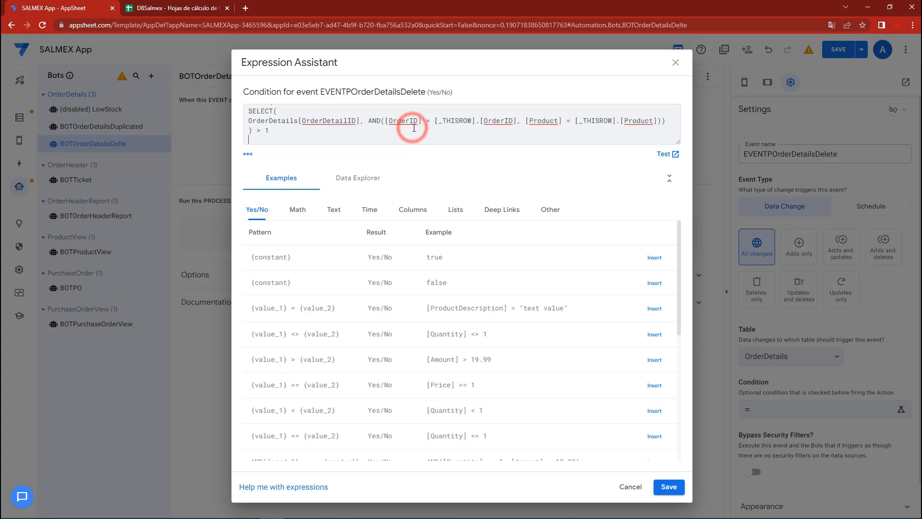
{"action": "left_click_drag", "start_coordinate": [678, 143], "coordinate": [675, 230]}
Break the COUNT and SELECT functions and their parentheses onto separate indented lines in the condition
{"action": "left_click", "coordinate": [269, 114]}
{"action": "key", "text": "Return"}
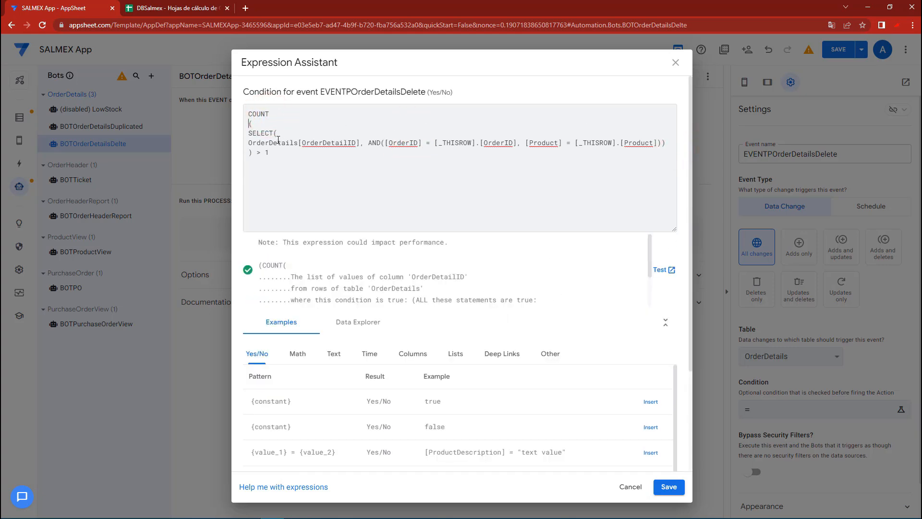
{"action": "left_click", "coordinate": [249, 133]}
{"action": "left_click", "coordinate": [248, 143]}
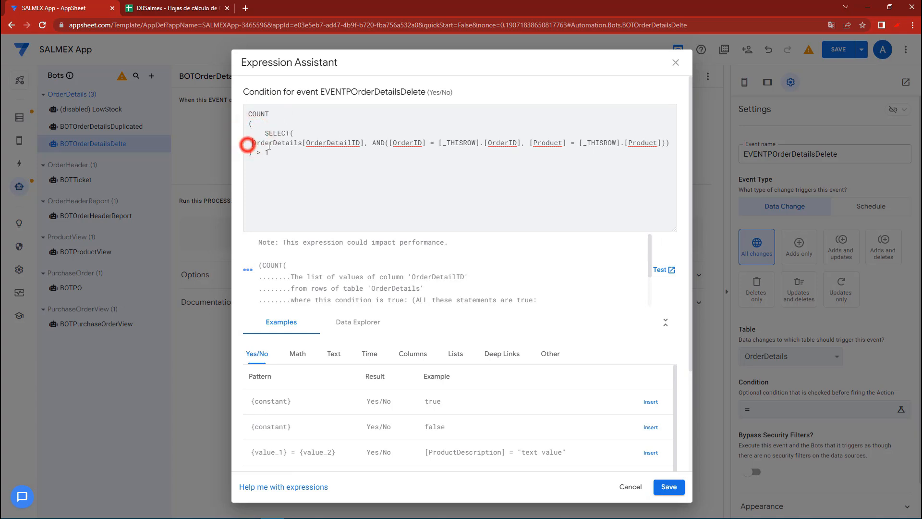
{"action": "left_click", "coordinate": [290, 133]}
{"action": "key", "text": "Return"}
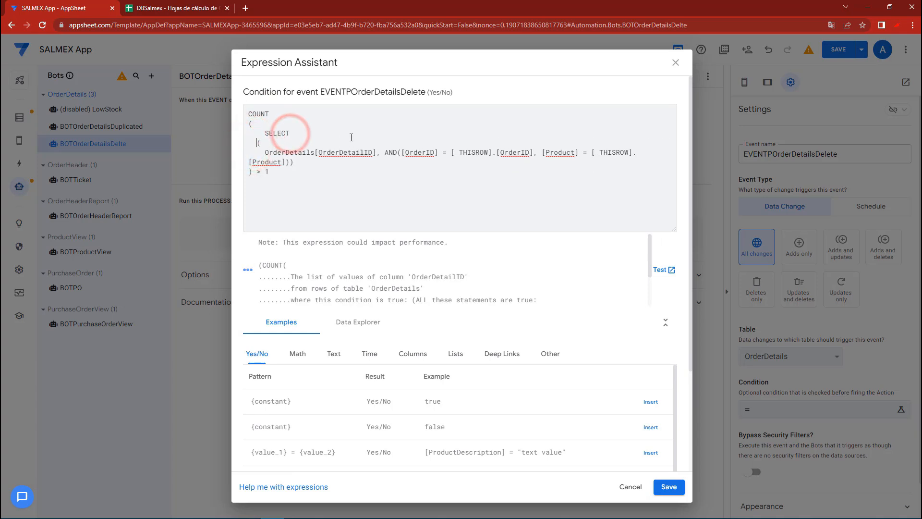
{"action": "left_click", "coordinate": [290, 160]}
{"action": "key", "text": "Return"}
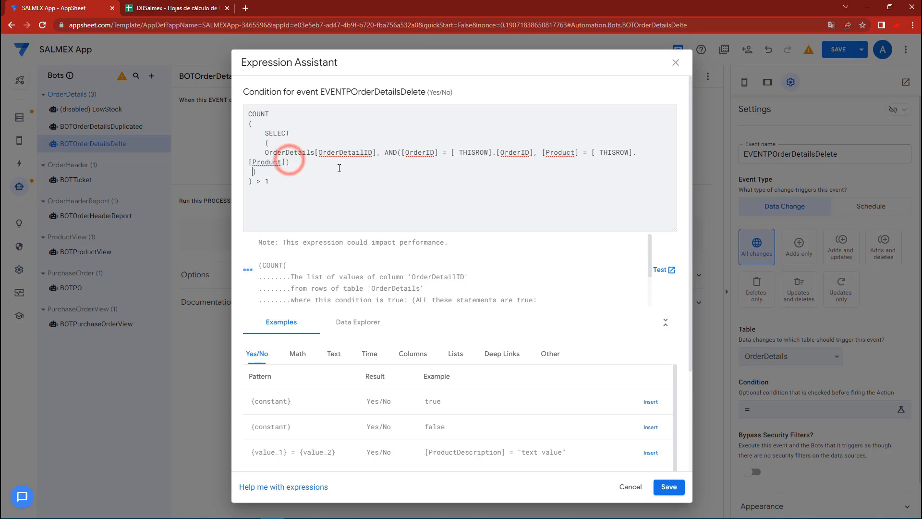
Indent OrderDetails[OrderDetailID] and move the AND clause to its own line within the SELECT
{"action": "left_click_drag", "start_coordinate": [286, 152], "coordinate": [393, 153]}
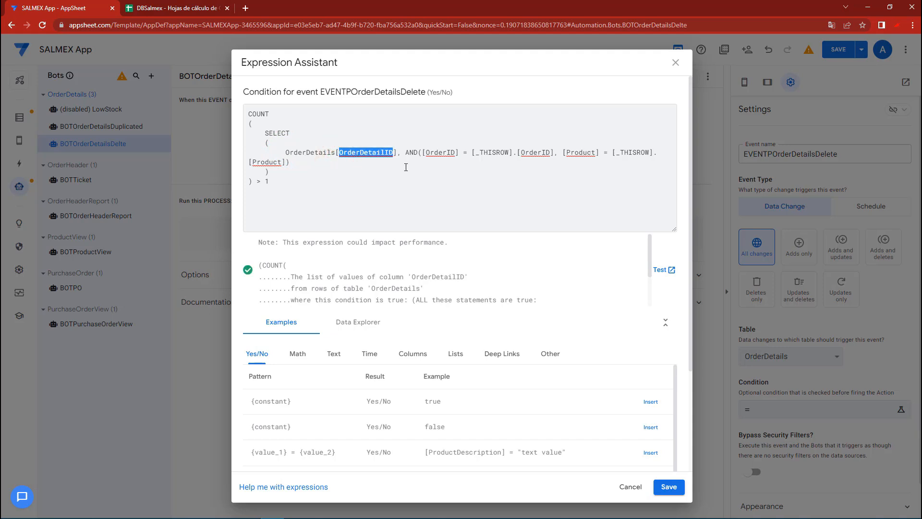
{"action": "left_click", "coordinate": [400, 153]}
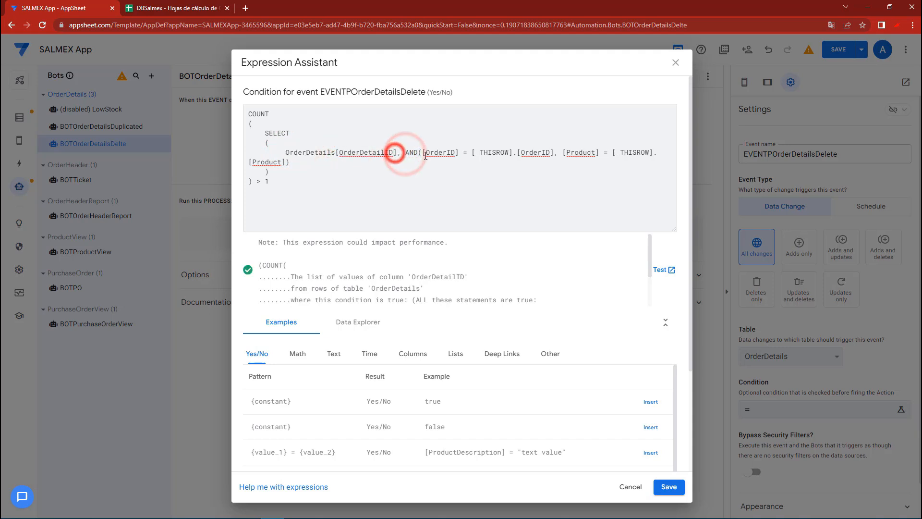
{"action": "key", "text": "Return"}
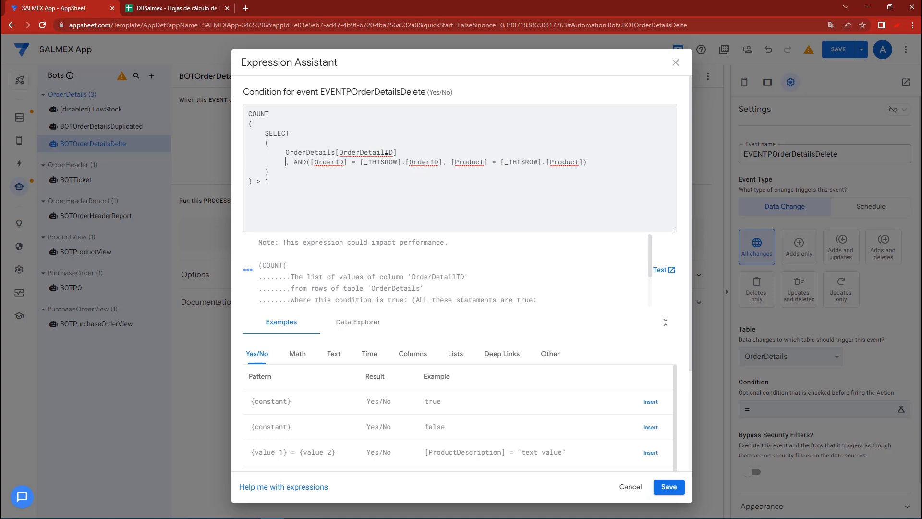
{"action": "left_click", "coordinate": [297, 163]}
{"action": "key", "text": "BackSpace"}
{"action": "left_click", "coordinate": [264, 172]}
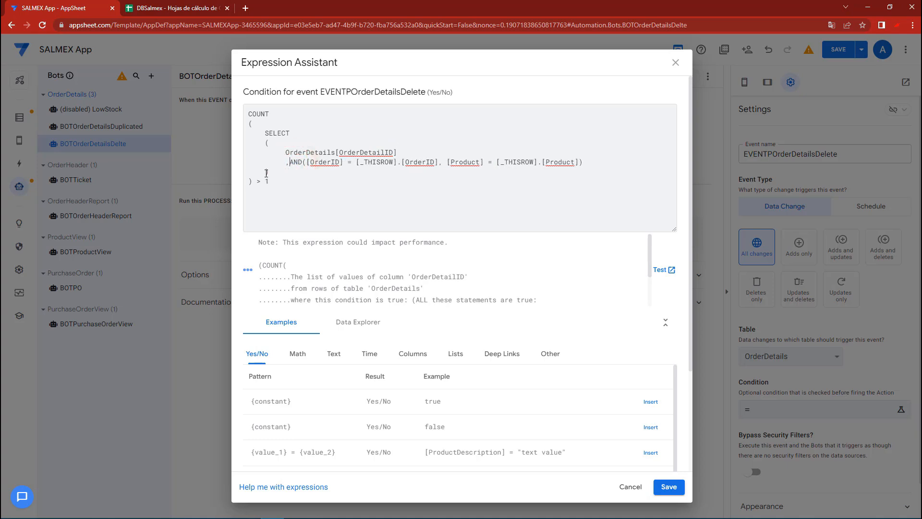
Split the AND clause so its opening parenthesis, OrderID comparison and Product comparison each stand on their own line
{"action": "left_click", "coordinate": [301, 164]}
{"action": "key", "text": "Return"}
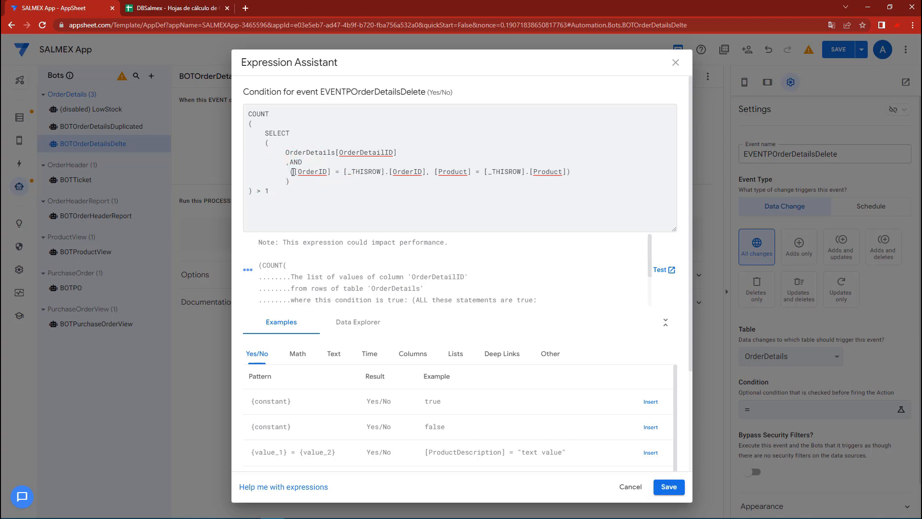
{"action": "left_click", "coordinate": [291, 172]}
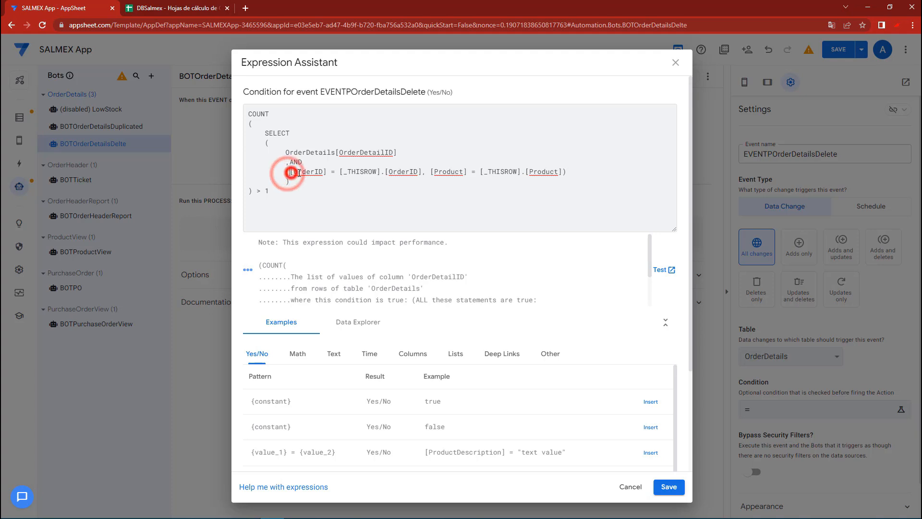
{"action": "key", "text": "Return"}
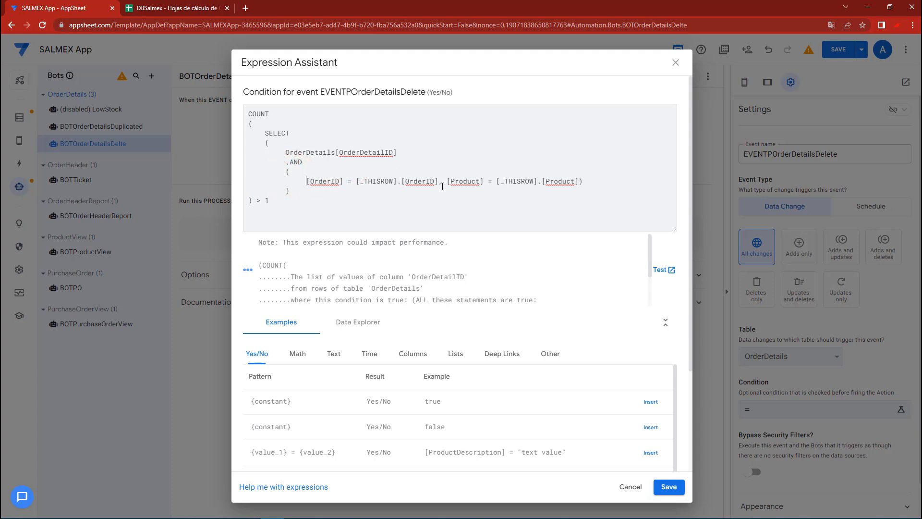
{"action": "left_click", "coordinate": [439, 181]}
{"action": "key", "text": "Return"}
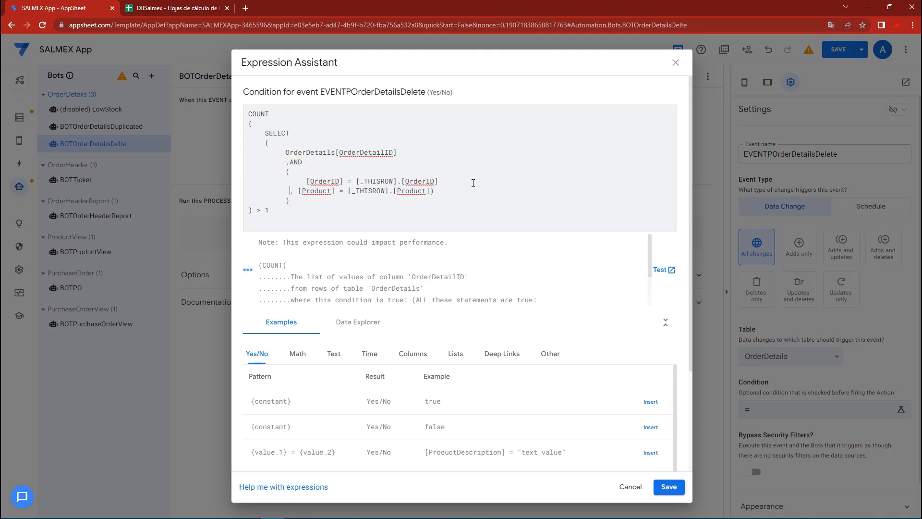
{"action": "key", "text": "BackSpace"}
Review the OrderID and Product comparisons in the formatted expression and save it as the event's condition
{"action": "left_click_drag", "start_coordinate": [306, 182], "coordinate": [363, 182]}
{"action": "left_click_drag", "start_coordinate": [455, 194], "coordinate": [307, 192]}
{"action": "left_click_drag", "start_coordinate": [452, 181], "coordinate": [243, 100]}
{"action": "left_click", "coordinate": [269, 210]}
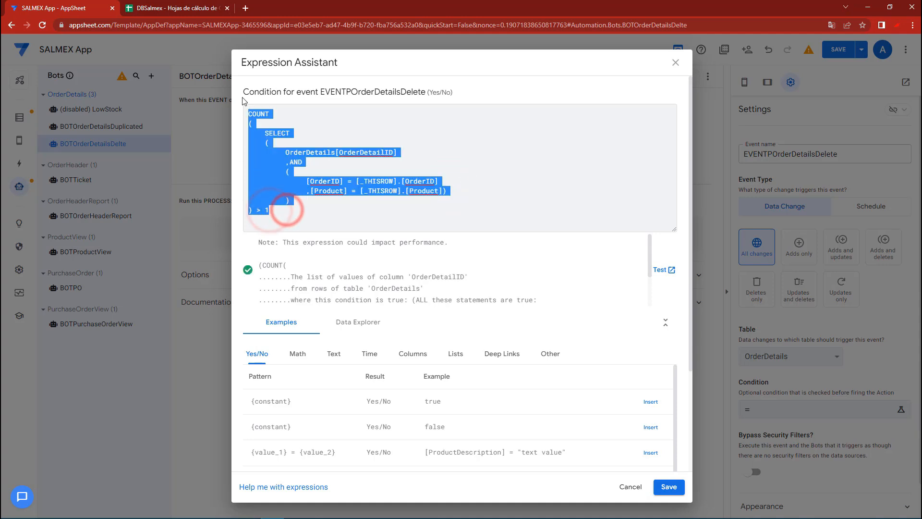
{"action": "left_click", "coordinate": [663, 490]}
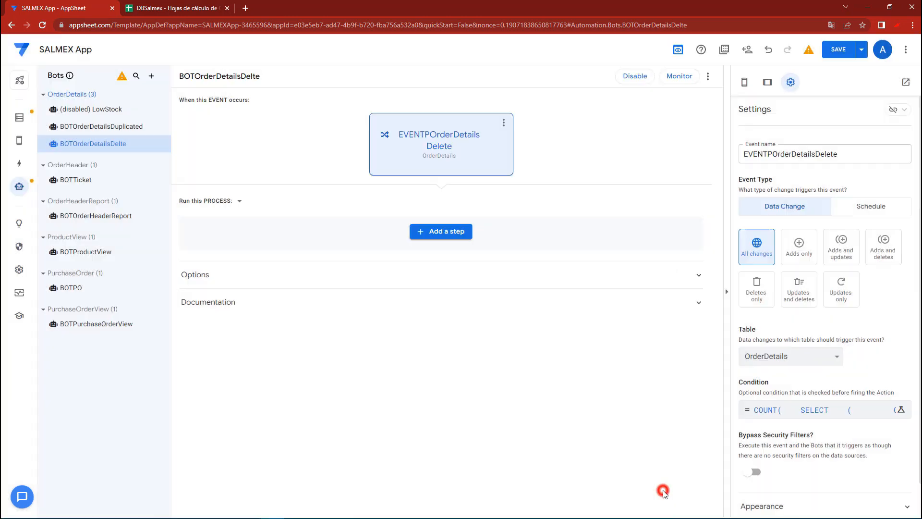
Add a custom step named STEPOrderDetailsDelete that runs a Delete row data action, and save the app
{"action": "left_click", "coordinate": [454, 240]}
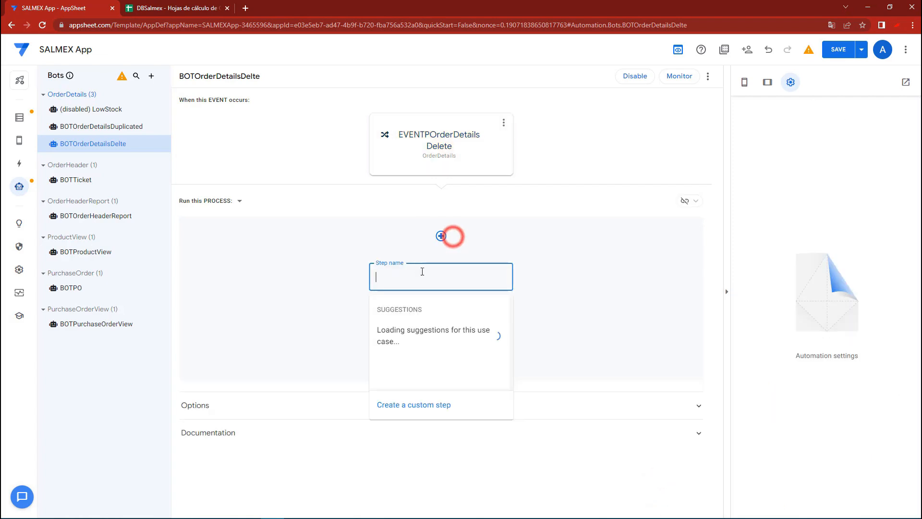
{"action": "type", "text": "STEPOrderDetailsDelete"}
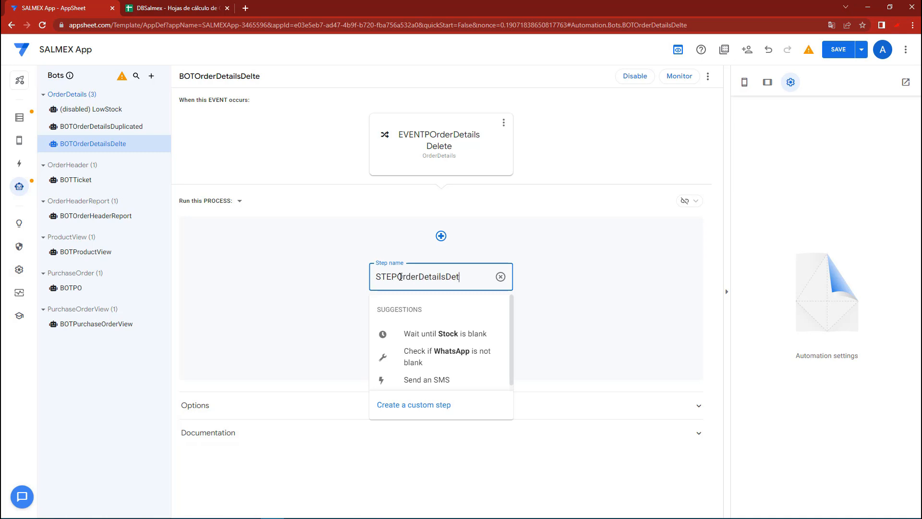
{"action": "left_click", "coordinate": [429, 404]}
{"action": "left_click", "coordinate": [432, 284]}
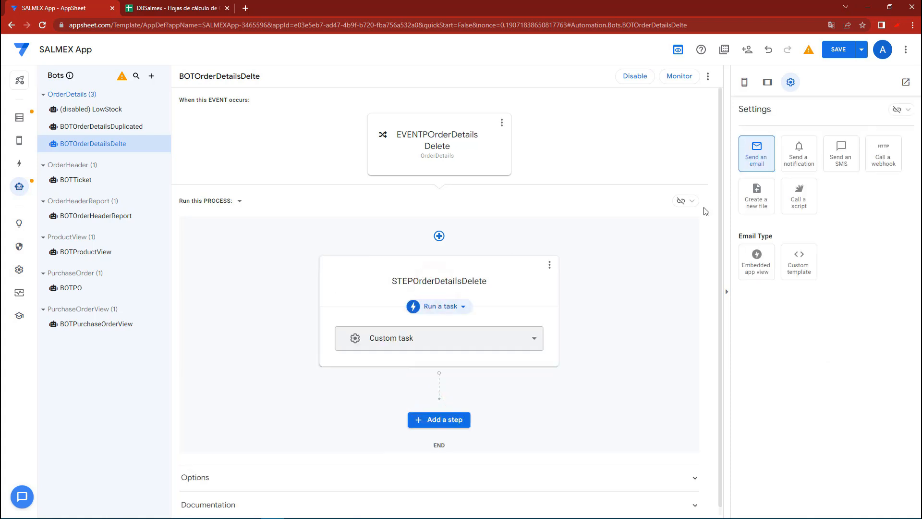
{"action": "left_click", "coordinate": [443, 307]}
{"action": "left_click", "coordinate": [429, 349]}
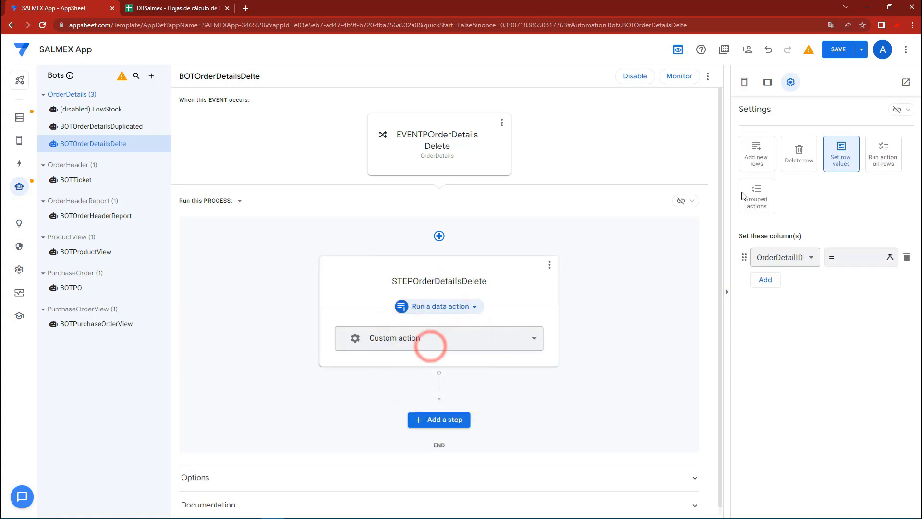
{"action": "left_click", "coordinate": [800, 155]}
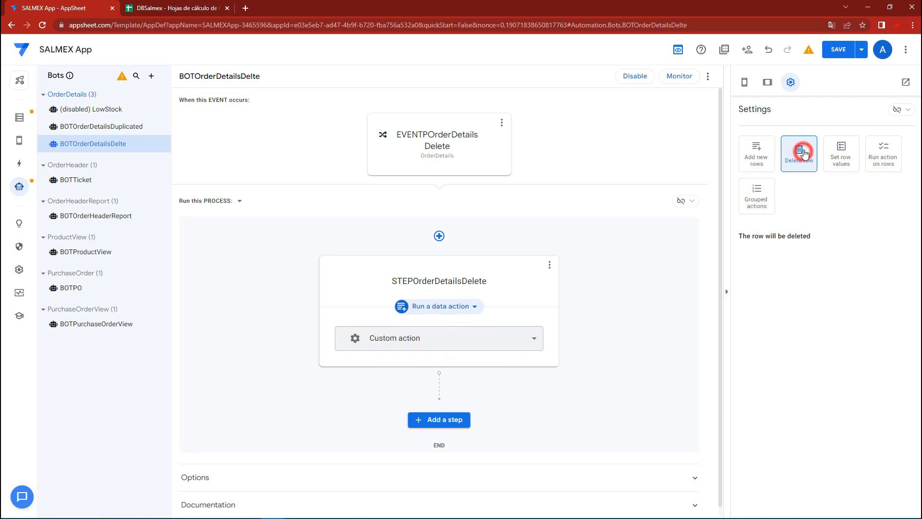
{"action": "left_click", "coordinate": [839, 52]}
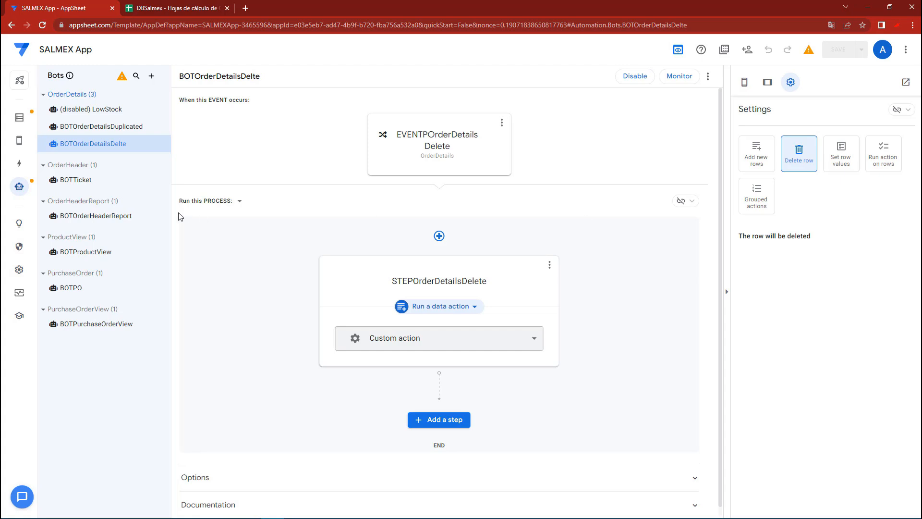
Return to the OrderHeader table's columns and sync the app preview from its Menu view
{"action": "left_click", "coordinate": [19, 117]}
{"action": "left_click", "coordinate": [181, 7]}
{"action": "left_click", "coordinate": [91, 8]}
{"action": "left_click", "coordinate": [827, 396]}
{"action": "left_click", "coordinate": [902, 116]}
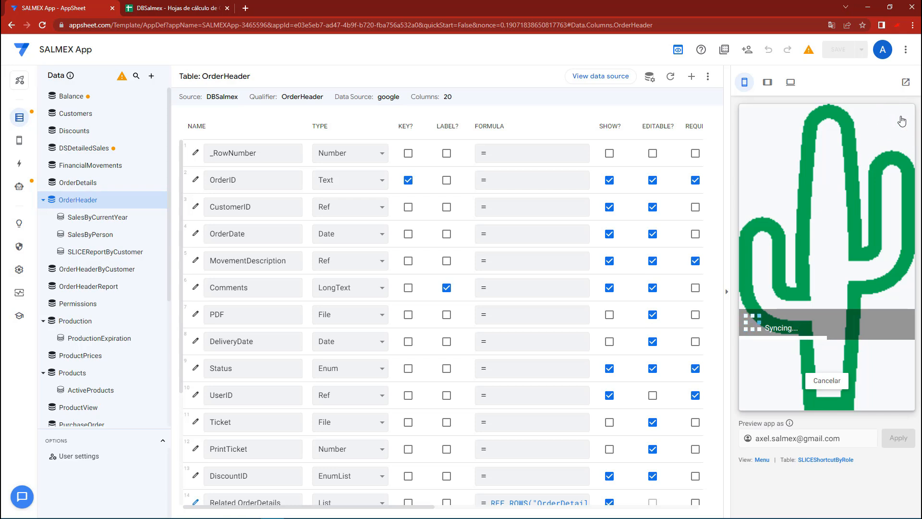
Start a new order in the app preview and add SALSA BOLA 250G as its first item
{"action": "left_click", "coordinate": [755, 403]}
{"action": "scroll", "coordinate": [817, 288], "scroll_direction": "down", "scroll_amount": 2}
{"action": "left_click", "coordinate": [811, 318]}
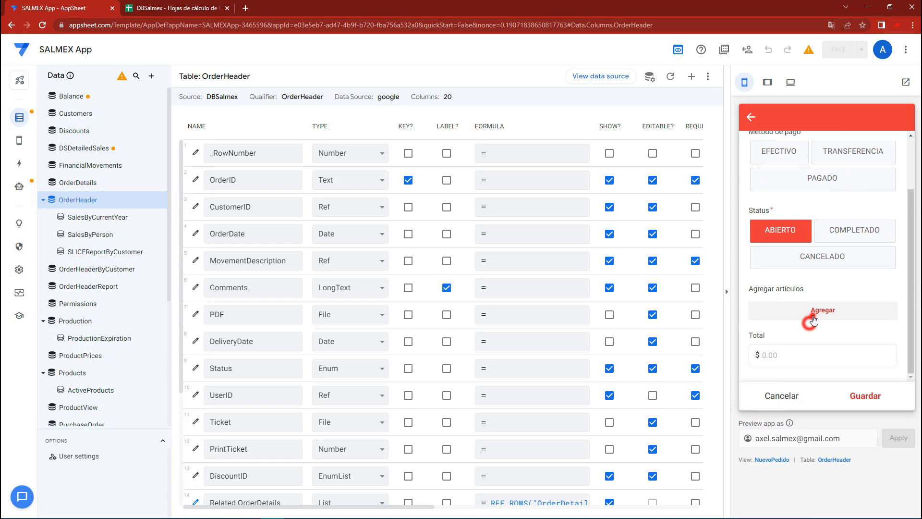
{"action": "left_click", "coordinate": [785, 224]}
{"action": "left_click", "coordinate": [804, 173]}
{"action": "left_click", "coordinate": [854, 395]}
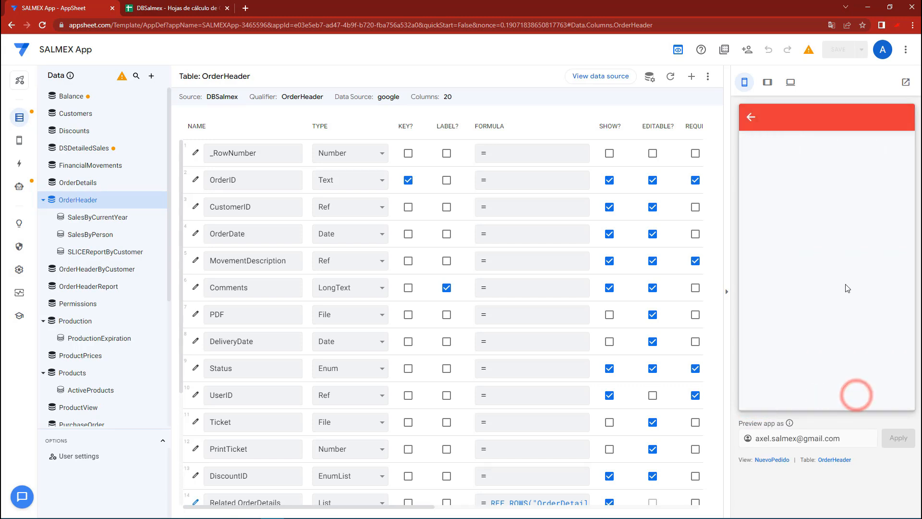
Add SALSA DE CHIPOTLE AJO 200 G as the order's next item
{"action": "left_click", "coordinate": [790, 221]}
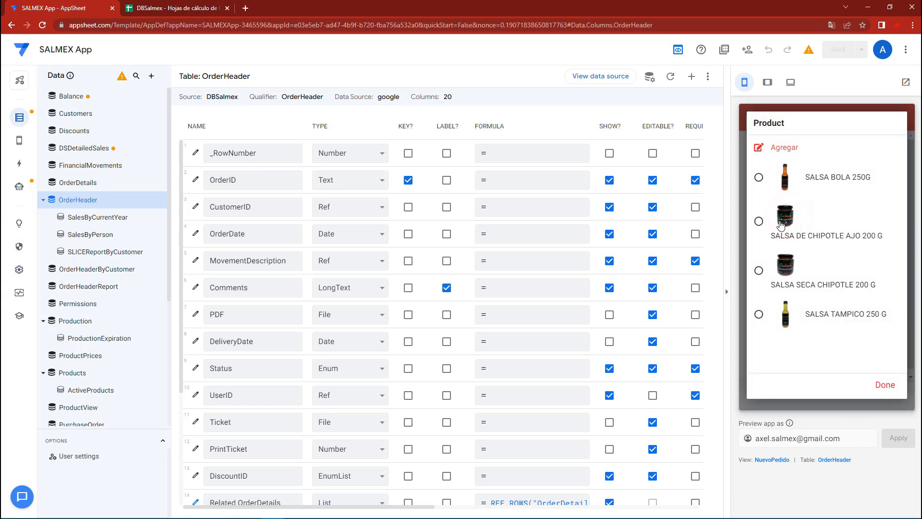
{"action": "left_click", "coordinate": [779, 221]}
{"action": "left_click", "coordinate": [853, 394]}
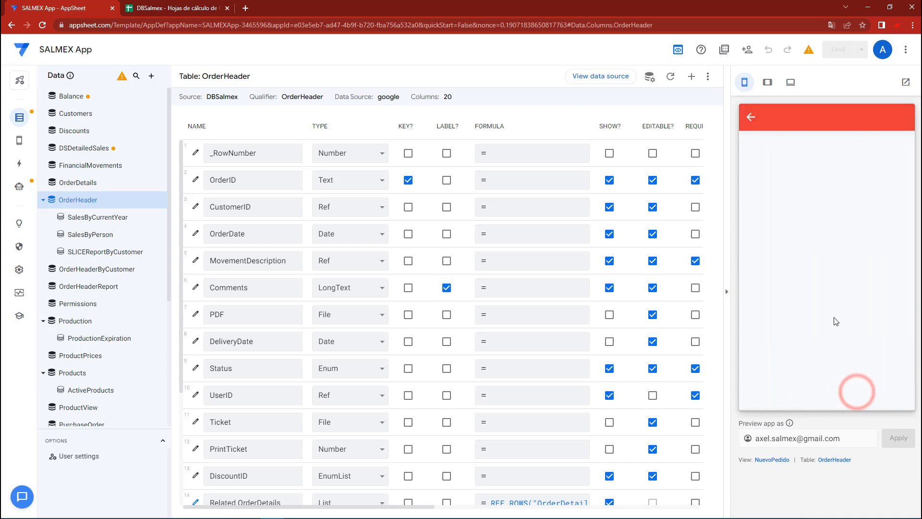
Add SALSA BOLA 250G to the order a second time with a quantity of 2 and save the item
{"action": "left_click", "coordinate": [788, 221]}
{"action": "left_click", "coordinate": [786, 174]}
{"action": "left_click", "coordinate": [773, 284]}
{"action": "key", "text": "BackSpace"}
{"action": "type", "text": "2"}
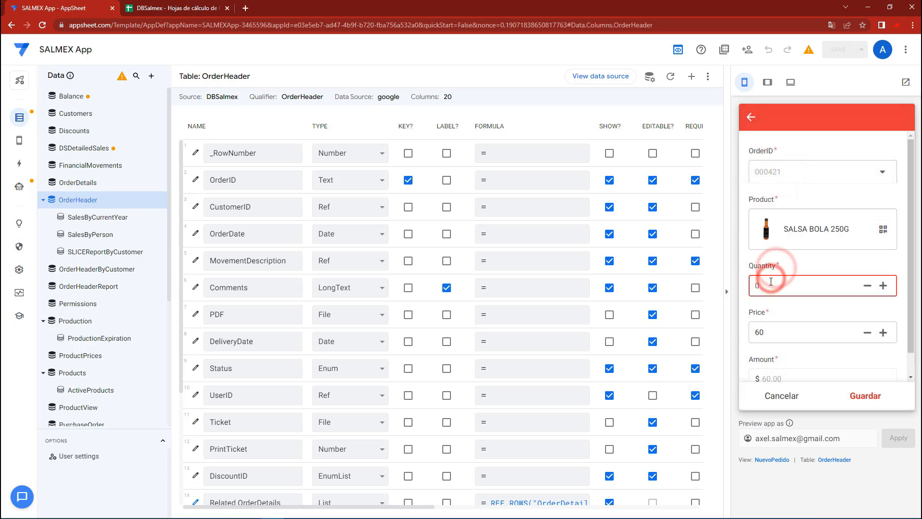
{"action": "left_click", "coordinate": [866, 396]}
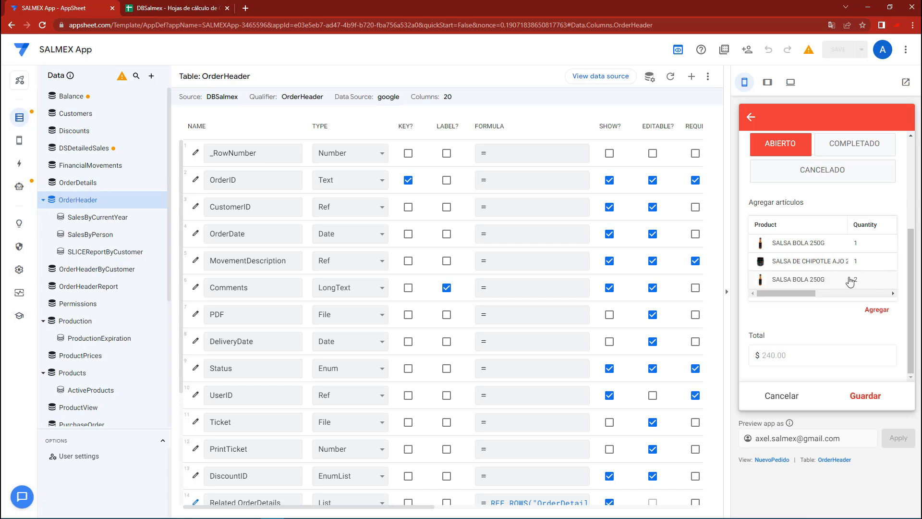
Set the order's payment method to EFECTIVO and save the order
{"action": "left_click", "coordinate": [868, 397]}
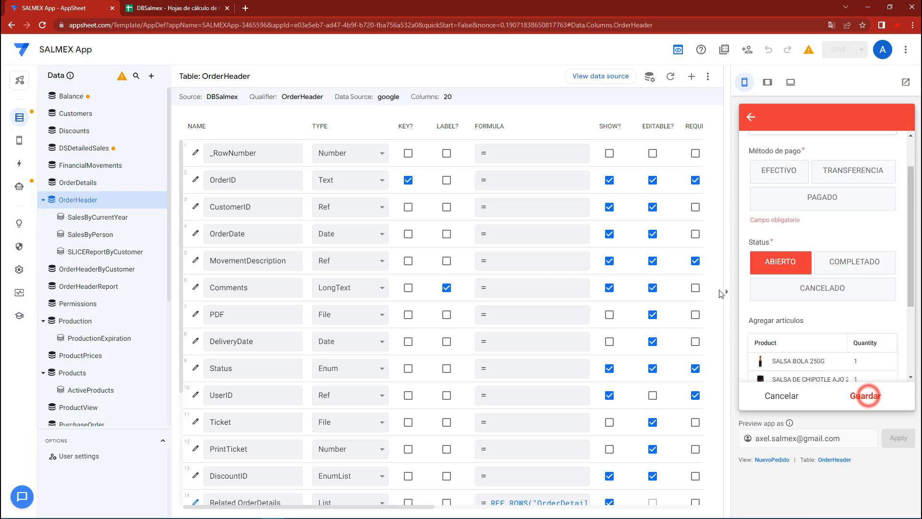
{"action": "left_click", "coordinate": [775, 229]}
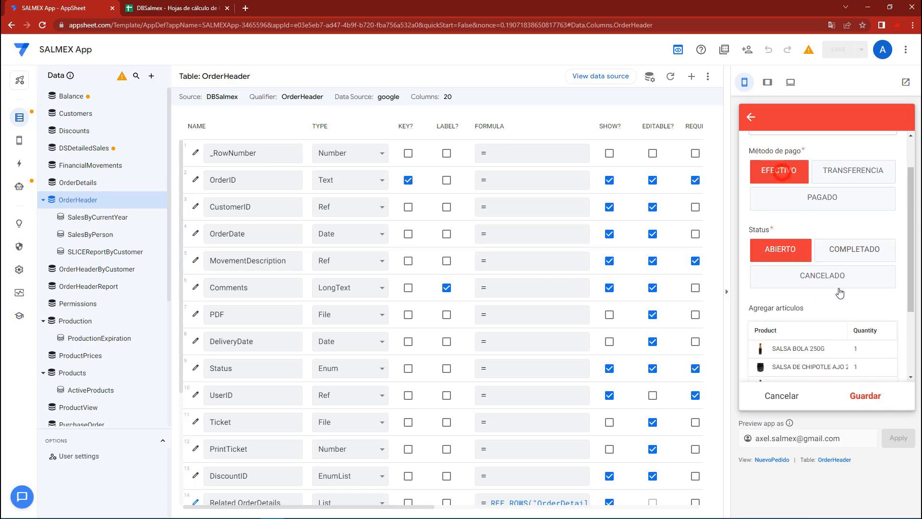
{"action": "left_click", "coordinate": [867, 397]}
Switch to the DBSalmex spreadsheet in Google Sheets and examine the new order's OrderDetails rows, including their OrderID and Quantity cells
{"action": "left_click", "coordinate": [192, 5]}
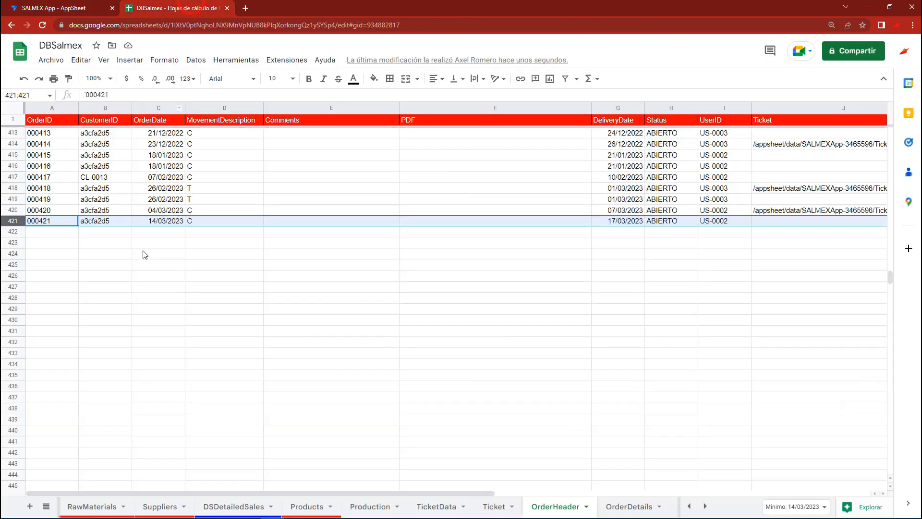
{"action": "left_click", "coordinate": [628, 506]}
{"action": "left_click", "coordinate": [131, 310]}
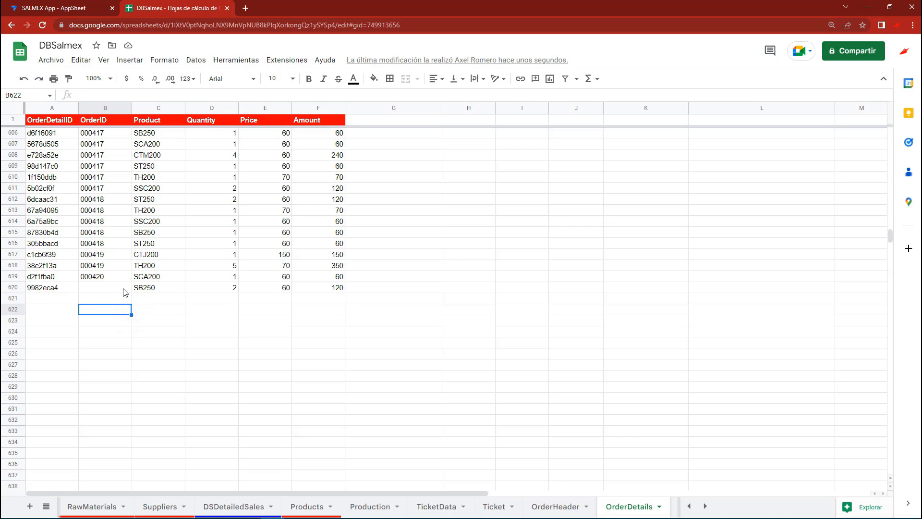
{"action": "left_click", "coordinate": [139, 291]}
{"action": "left_click_drag", "start_coordinate": [31, 289], "coordinate": [327, 291]}
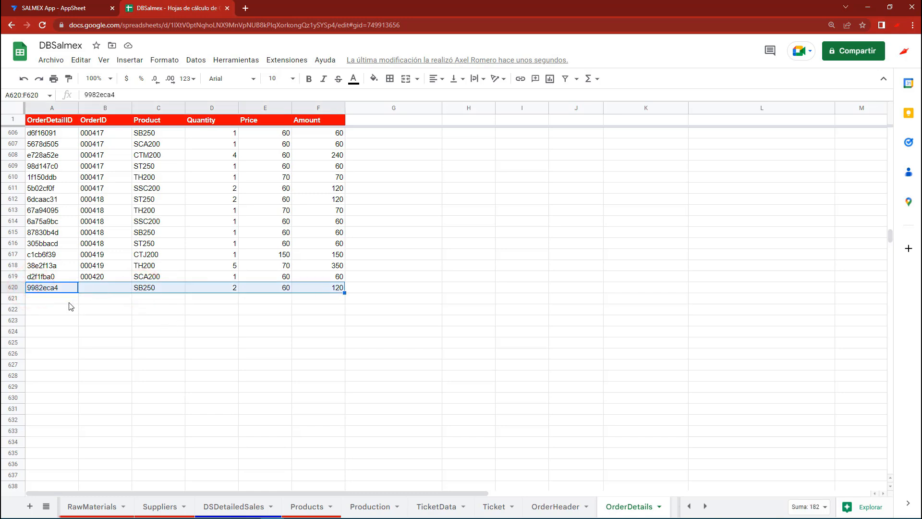
{"action": "left_click_drag", "start_coordinate": [55, 300], "coordinate": [334, 304]}
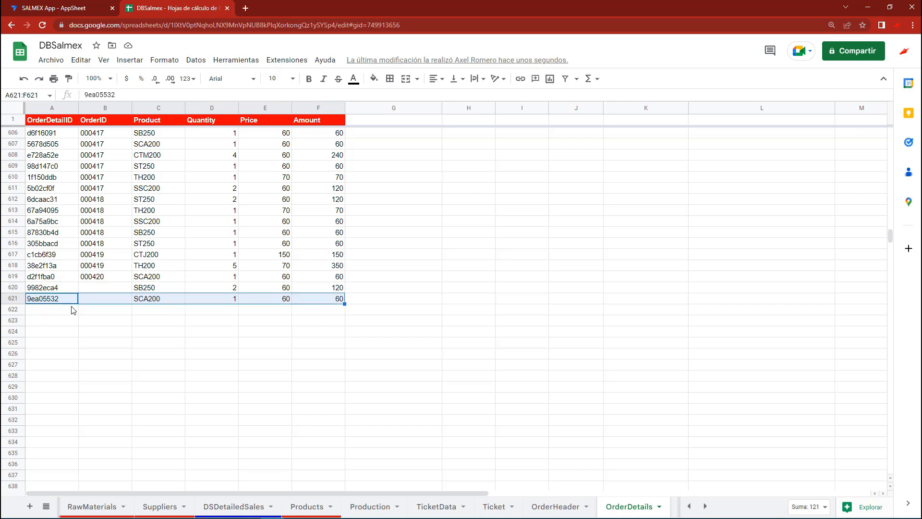
{"action": "left_click_drag", "start_coordinate": [57, 310], "coordinate": [331, 310]}
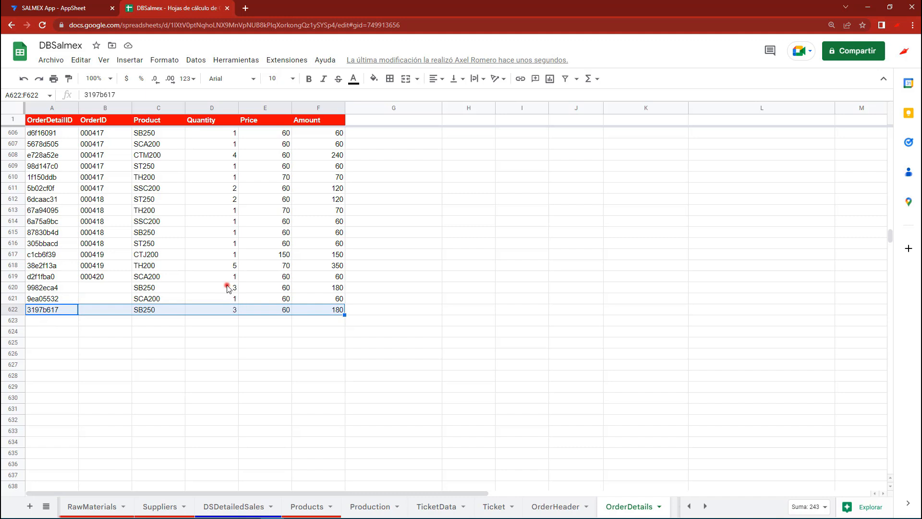
{"action": "left_click", "coordinate": [227, 286]}
{"action": "left_click_drag", "start_coordinate": [54, 284], "coordinate": [329, 290]}
{"action": "left_click_drag", "start_coordinate": [68, 310], "coordinate": [324, 312]}
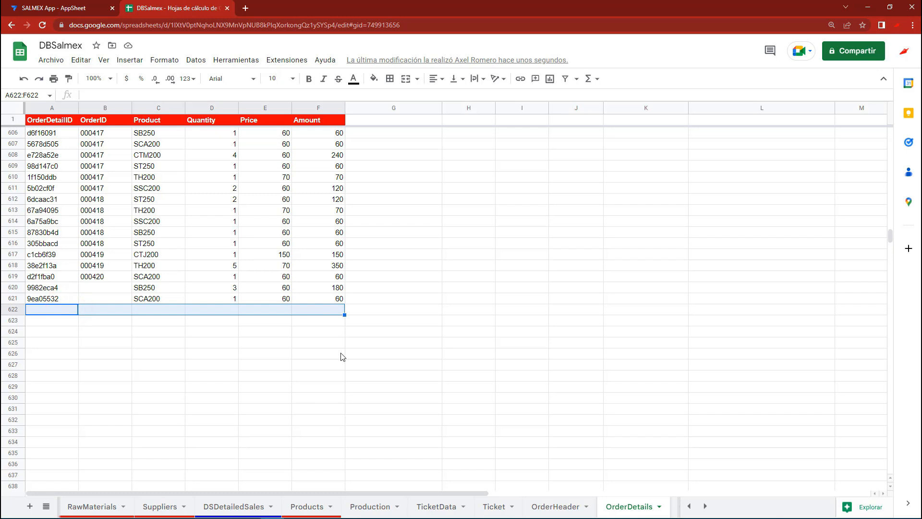
{"action": "left_click_drag", "start_coordinate": [99, 288], "coordinate": [100, 301]}
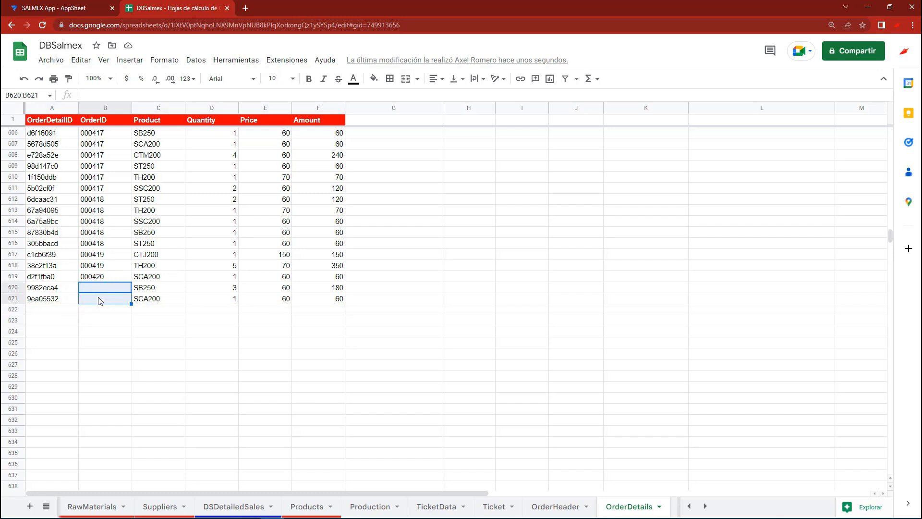
{"action": "left_click", "coordinate": [102, 320]}
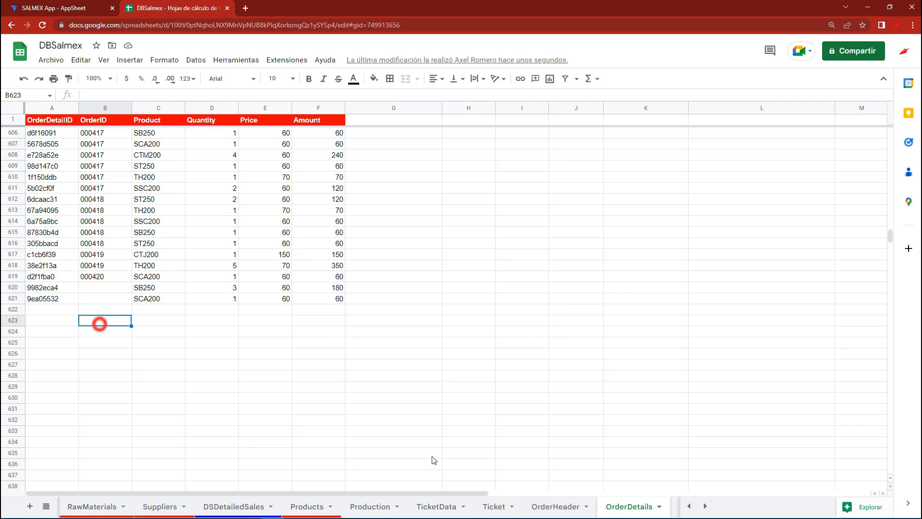
Switch back to AppSheet, start another new order in the preview and open its item form to examine the OrderID field
{"action": "left_click", "coordinate": [66, 7]}
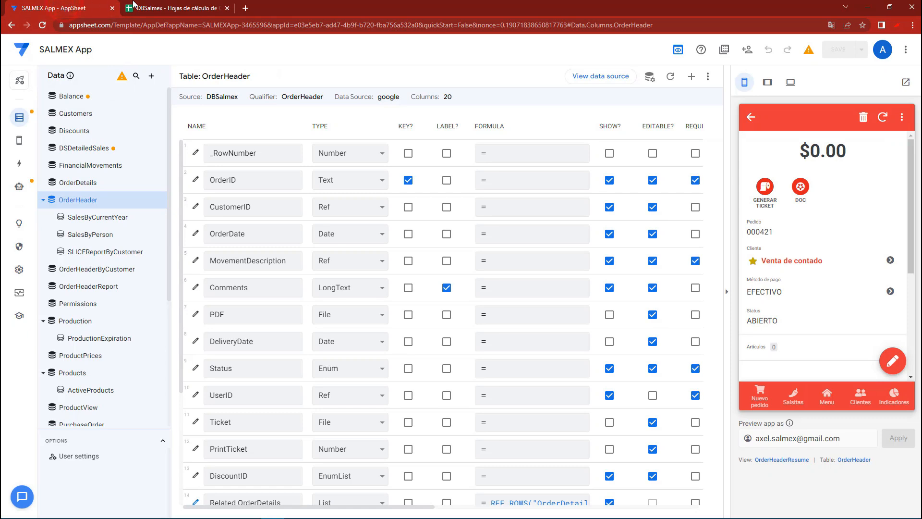
{"action": "left_click", "coordinate": [760, 394]}
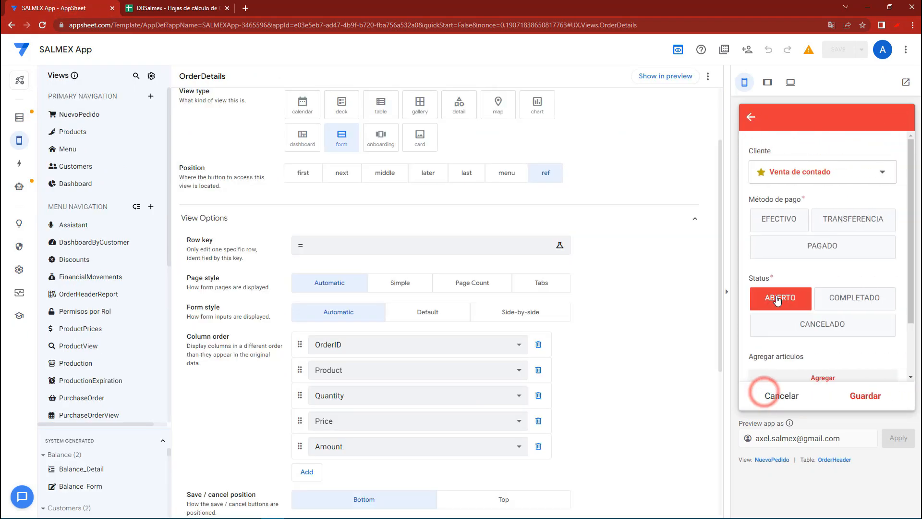
{"action": "scroll", "coordinate": [798, 288], "scroll_direction": "down", "scroll_amount": 3}
{"action": "left_click", "coordinate": [791, 310]}
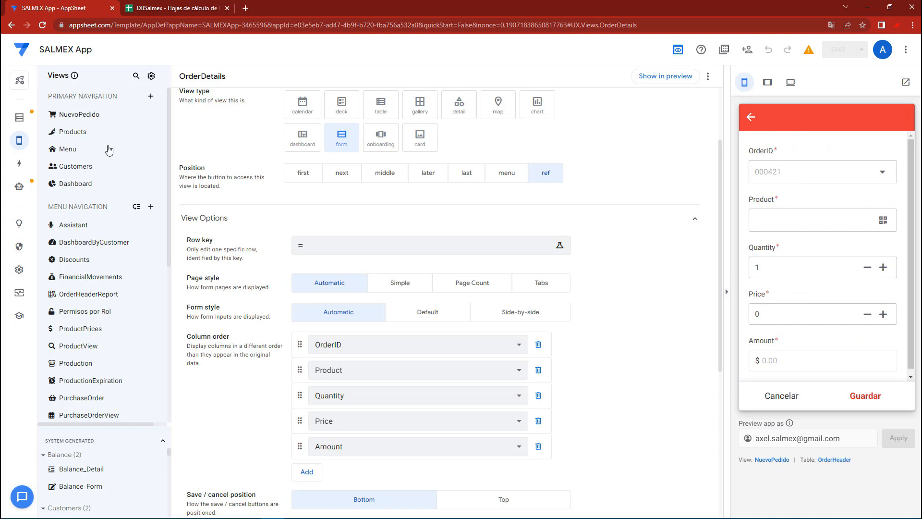
In the OrderDetails table's columns, make OrderID editable and hide it from view
{"action": "left_click", "coordinate": [20, 117]}
{"action": "left_click", "coordinate": [87, 185]}
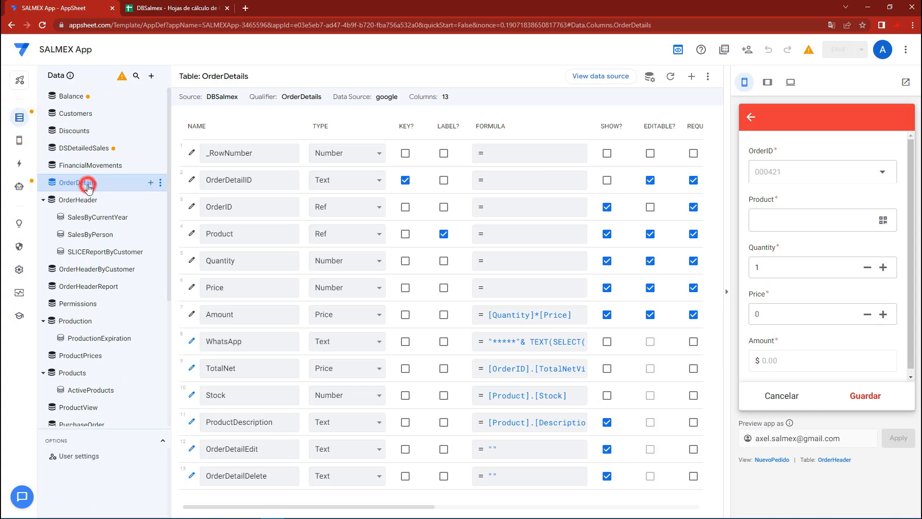
{"action": "left_click", "coordinate": [651, 209]}
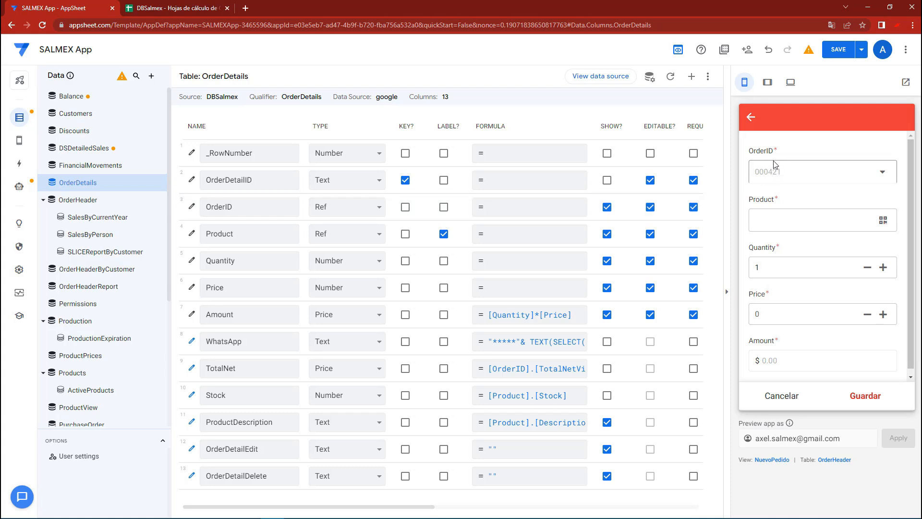
{"action": "left_click", "coordinate": [607, 207]}
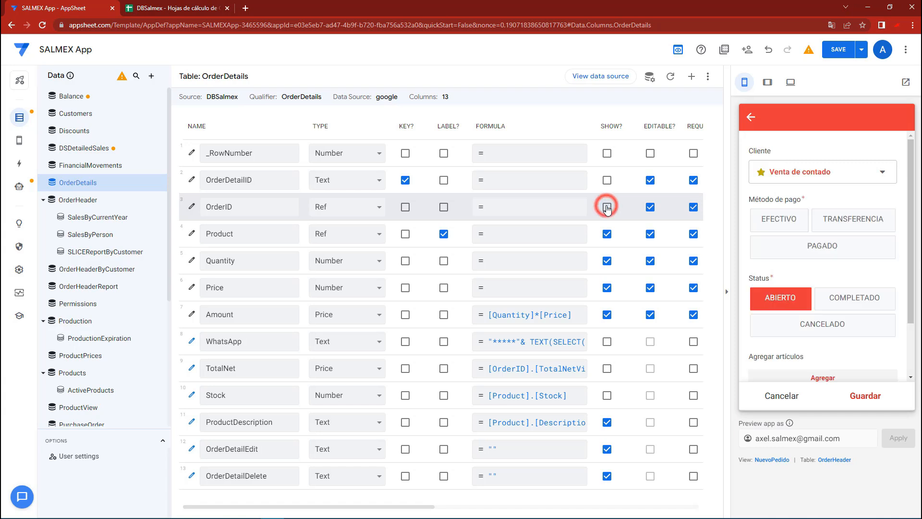
Remove OrderID from the column order of the OrderDetails form view and save the app
{"action": "mouse_move", "coordinate": [19, 140]}
{"action": "left_click", "coordinate": [56, 139]}
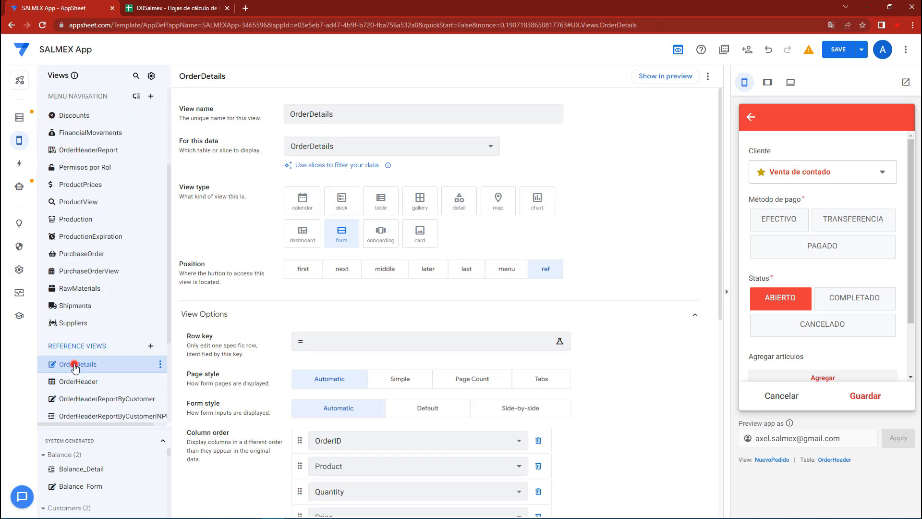
{"action": "scroll", "coordinate": [456, 365], "scroll_direction": "down", "scroll_amount": 2}
{"action": "left_click", "coordinate": [538, 344]}
{"action": "left_click", "coordinate": [839, 50]}
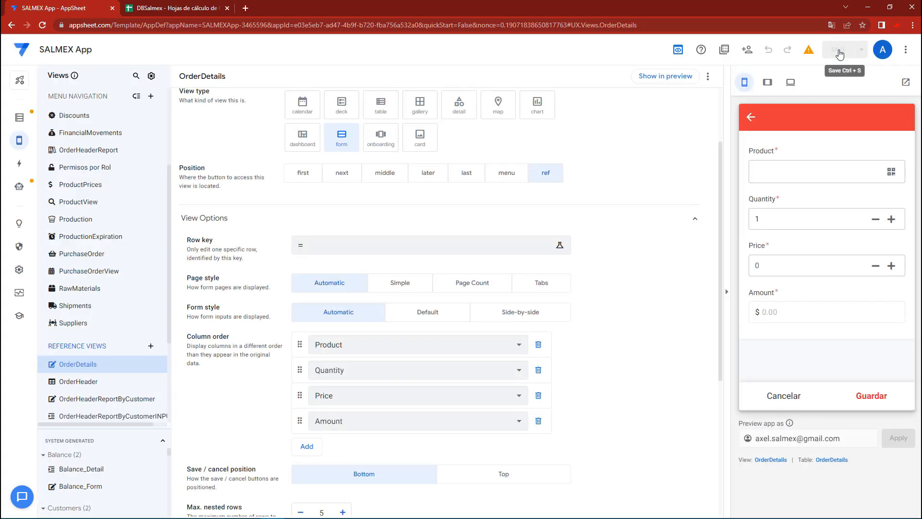
Switch to the DBSalmex spreadsheet and check the last rows of the OrderHeader and OrderDetails sheets
{"action": "left_click", "coordinate": [158, 8]}
{"action": "left_click", "coordinate": [107, 242]}
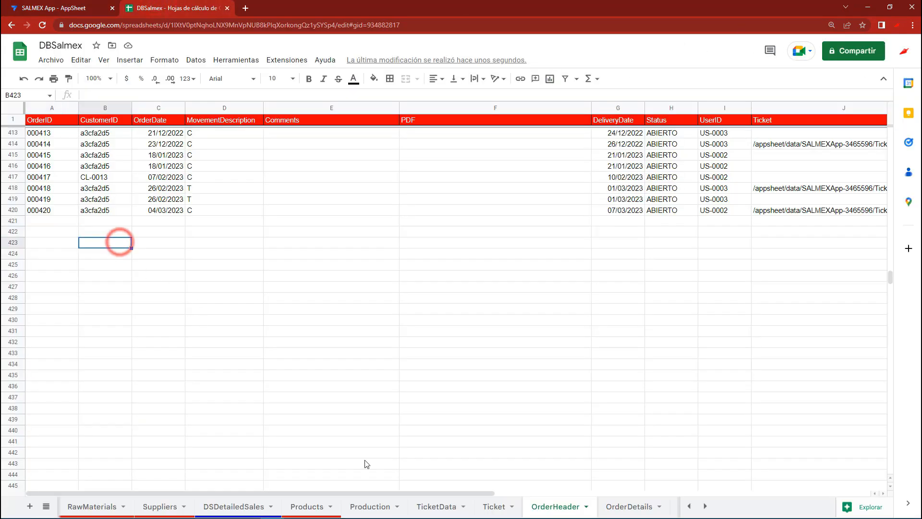
{"action": "left_click", "coordinate": [628, 513]}
{"action": "left_click", "coordinate": [559, 506]}
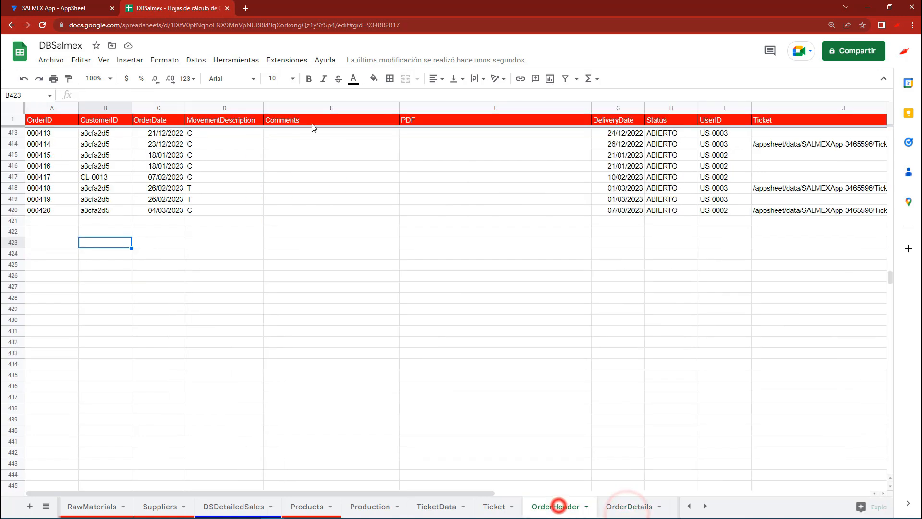
Return to AppSheet, sync the app preview and start a new order paid with EFECTIVO, opening its item form
{"action": "left_click", "coordinate": [101, 4]}
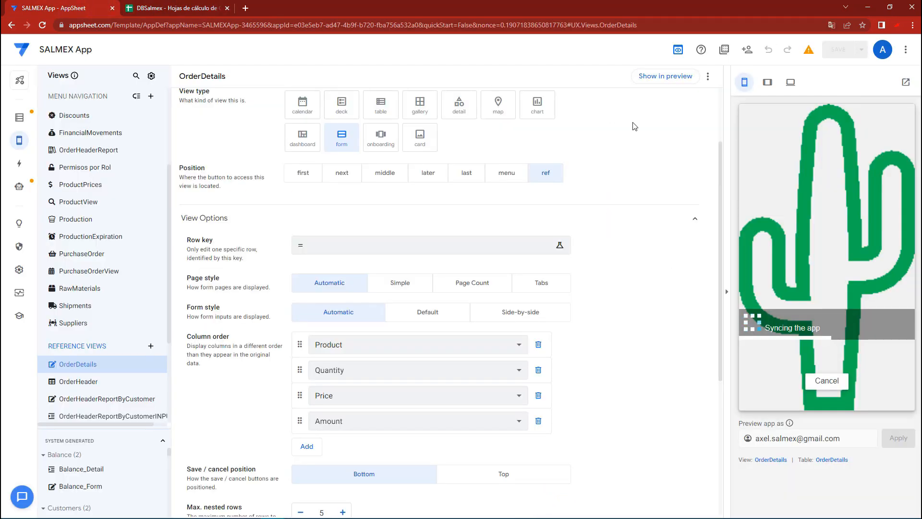
{"action": "left_click", "coordinate": [884, 381]}
{"action": "left_click", "coordinate": [790, 397]}
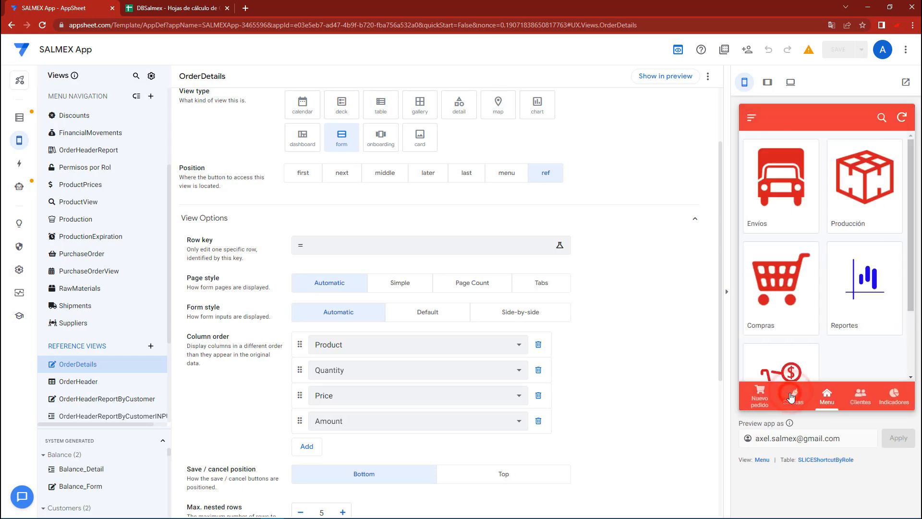
{"action": "left_click", "coordinate": [901, 117]}
{"action": "left_click", "coordinate": [756, 390]}
{"action": "scroll", "coordinate": [797, 241], "scroll_direction": "down", "scroll_amount": 3}
{"action": "left_click", "coordinate": [797, 311]}
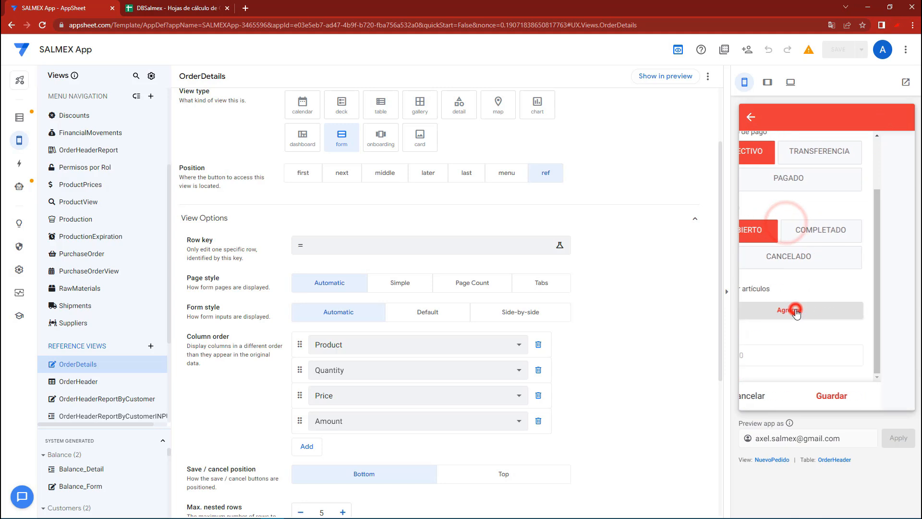
Add SALSA BOLA 250G with a quantity of 1 as the new order's first item
{"action": "left_click", "coordinate": [786, 182]}
{"action": "left_click", "coordinate": [786, 179]}
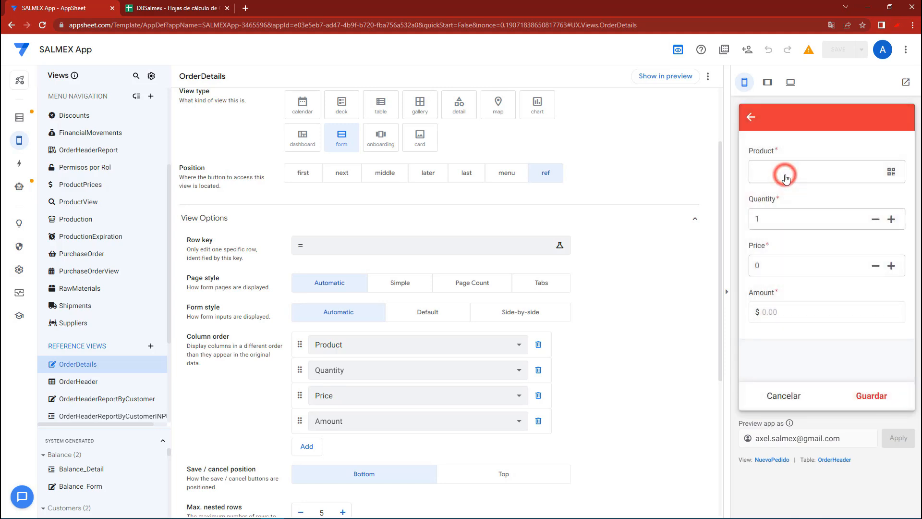
{"action": "left_click", "coordinate": [867, 391]}
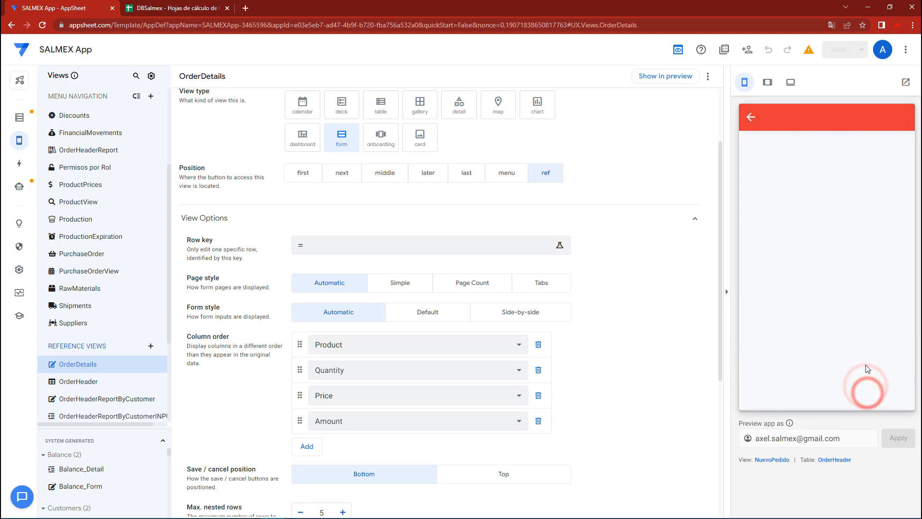
Add SALSA DE CHIPOTLE AJO 200 G to the order with a quantity of 2
{"action": "left_click", "coordinate": [798, 179]}
{"action": "left_click", "coordinate": [789, 234]}
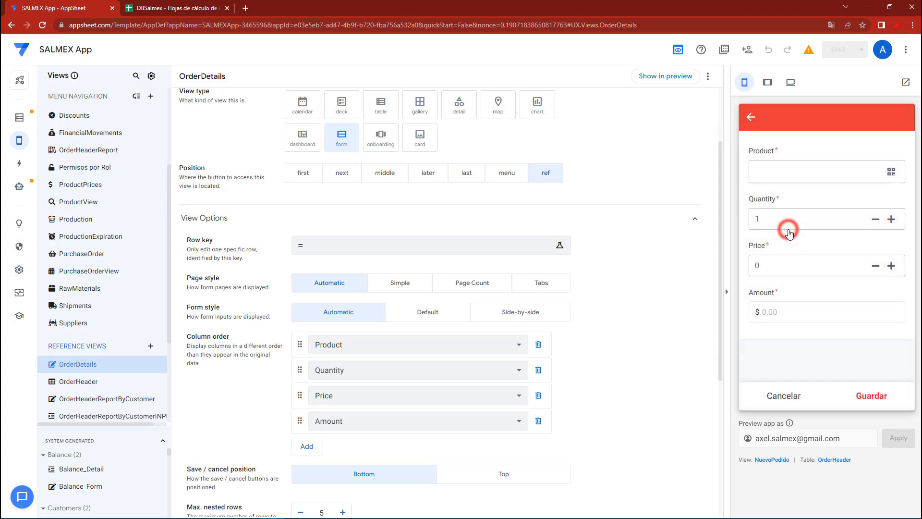
{"action": "left_click", "coordinate": [775, 248]}
{"action": "left_click", "coordinate": [872, 395]}
Add SALSA SECA CHIPOTLE to the order with a quantity of 1
{"action": "left_click", "coordinate": [787, 174]}
{"action": "left_click", "coordinate": [762, 269]}
{"action": "left_click", "coordinate": [867, 394]}
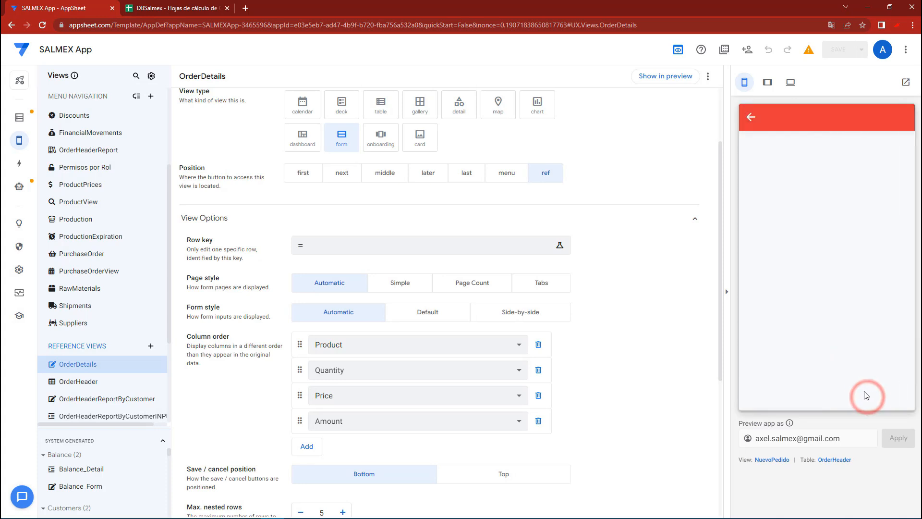
Add SALSA BOLA 250G to the order again as a duplicate item with a quantity of 2
{"action": "left_click", "coordinate": [811, 185]}
{"action": "left_click", "coordinate": [770, 235]}
{"action": "type", "text": "2"}
{"action": "left_click", "coordinate": [872, 395]}
Review the order's item list and save the order
{"action": "left_click", "coordinate": [883, 384]}
{"action": "left_click", "coordinate": [800, 395]}
{"action": "scroll", "coordinate": [785, 290], "scroll_direction": "down", "scroll_amount": 1}
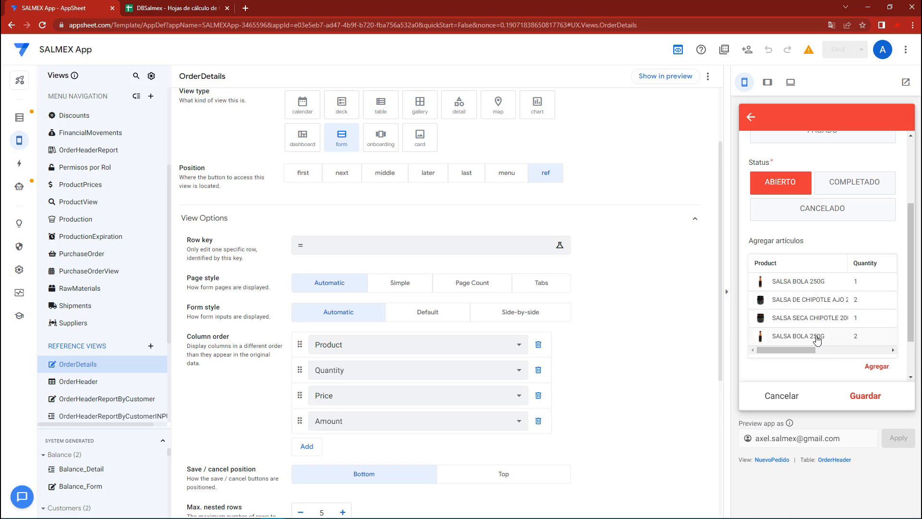
{"action": "left_click", "coordinate": [857, 395]}
Switch to the DBSalmex spreadsheet and examine the new order's row in OrderHeader and its first item row in OrderDetails
{"action": "left_click", "coordinate": [149, 8]}
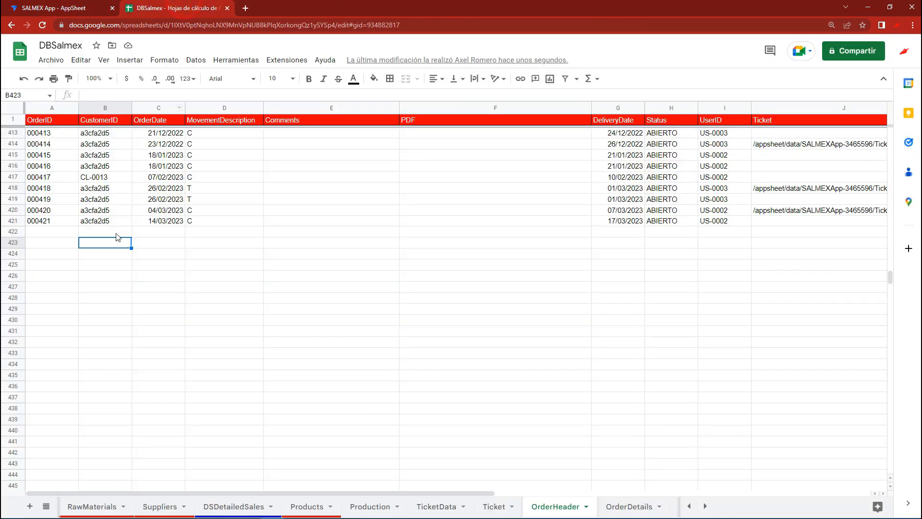
{"action": "left_click_drag", "start_coordinate": [55, 221], "coordinate": [683, 222]}
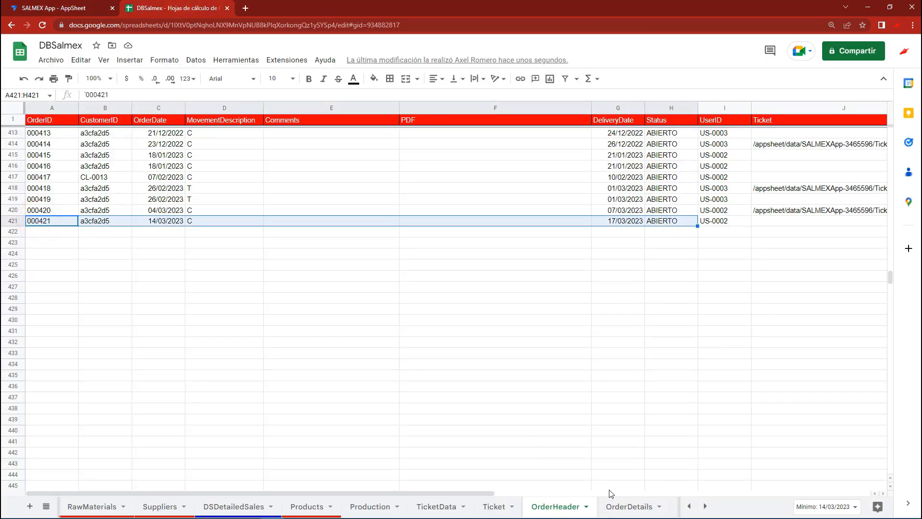
{"action": "left_click", "coordinate": [625, 506]}
{"action": "left_click", "coordinate": [102, 298]}
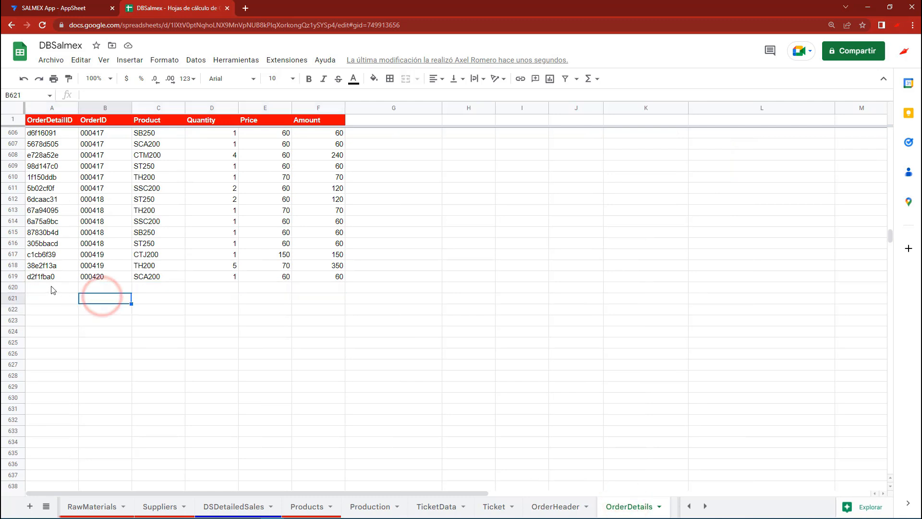
{"action": "left_click_drag", "start_coordinate": [55, 288], "coordinate": [340, 289]}
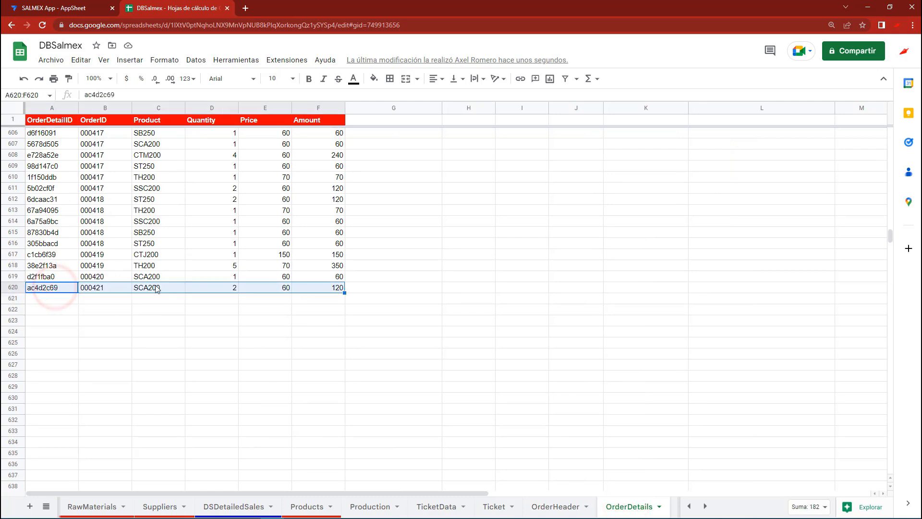
{"action": "left_click", "coordinate": [151, 288]}
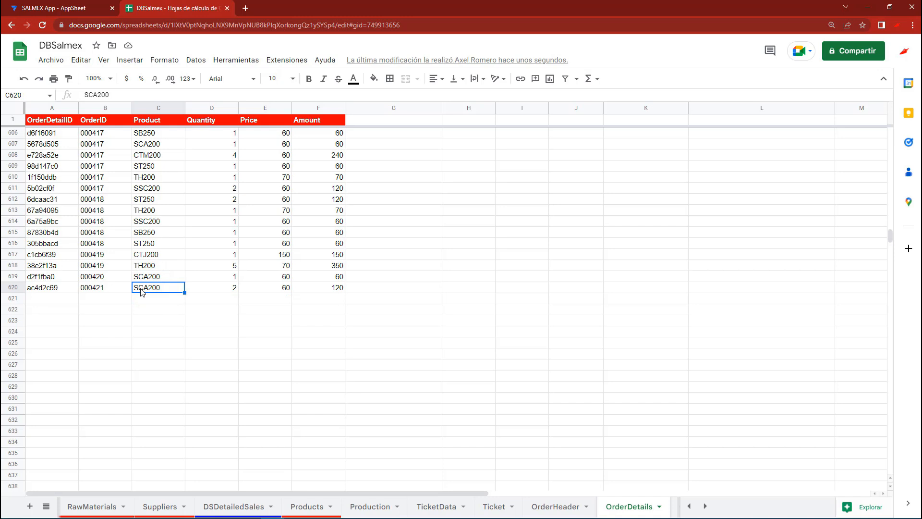
Examine the order's remaining rows as they arrive in OrderDetails, comparing the Quantity of the duplicate SB250 rows
{"action": "left_click_drag", "start_coordinate": [62, 298], "coordinate": [340, 295]}
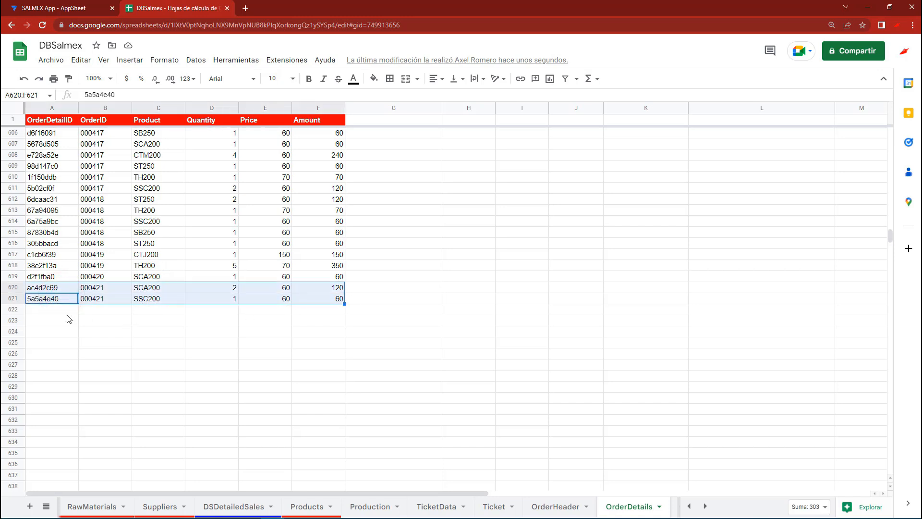
{"action": "left_click_drag", "start_coordinate": [48, 314], "coordinate": [302, 314]}
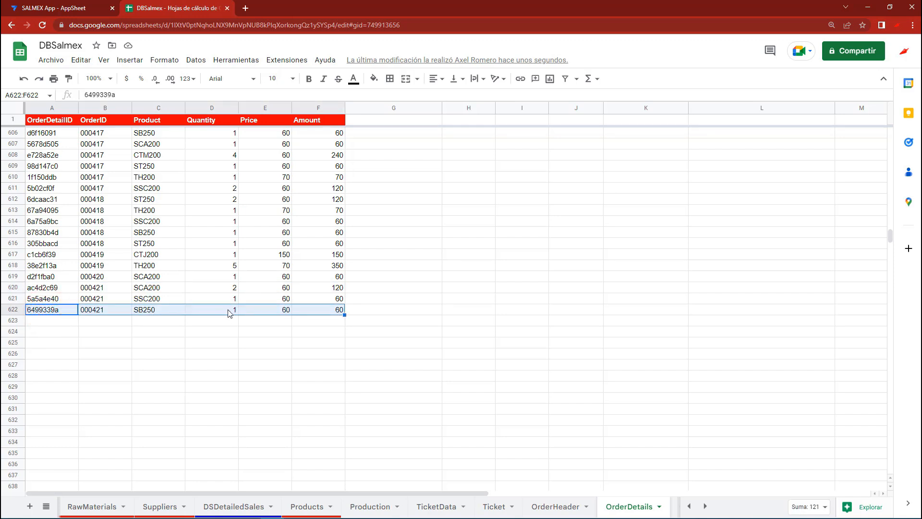
{"action": "left_click_drag", "start_coordinate": [61, 325], "coordinate": [336, 325]}
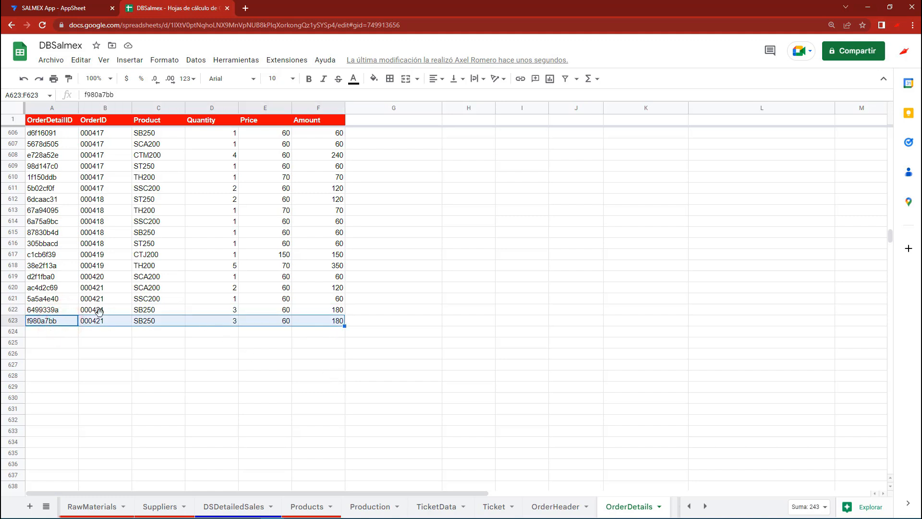
{"action": "left_click_drag", "start_coordinate": [42, 310], "coordinate": [299, 325]}
{"action": "left_click_drag", "start_coordinate": [55, 311], "coordinate": [326, 315]}
Switch to AppSheet, generate the order's ticket, sync the app and open the ticket to check the SALSA BOLA 250G line
{"action": "left_click", "coordinate": [63, 8]}
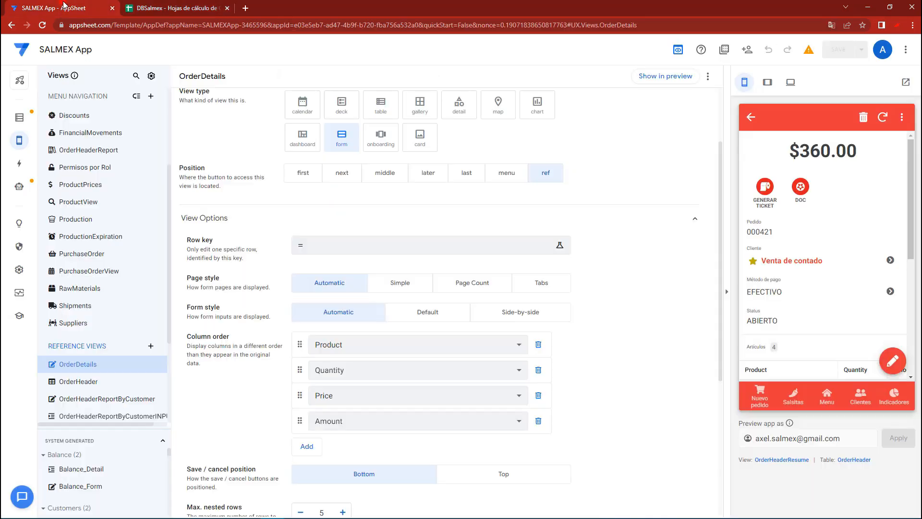
{"action": "left_click", "coordinate": [766, 188]}
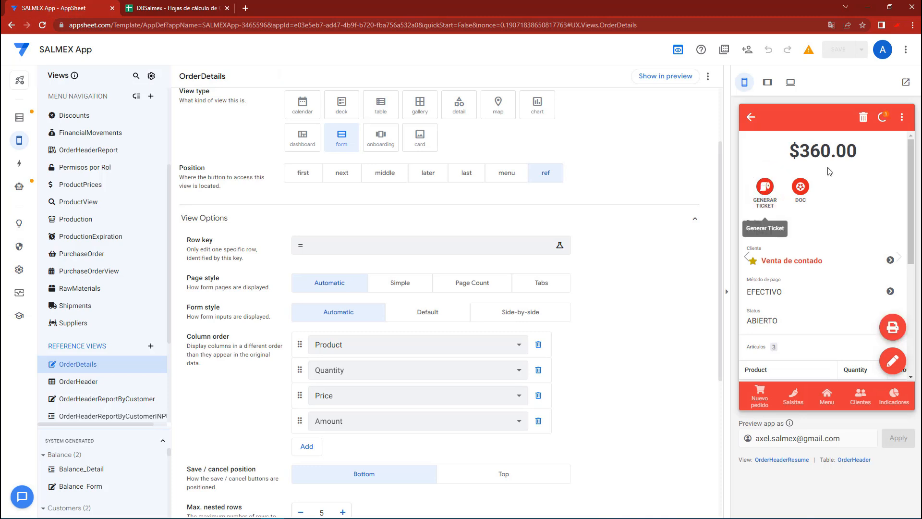
{"action": "left_click", "coordinate": [882, 117]}
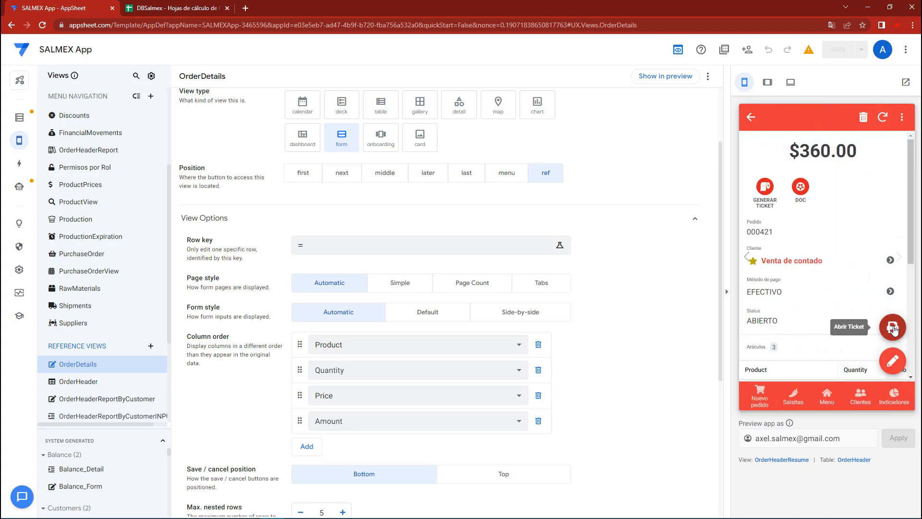
{"action": "left_click", "coordinate": [894, 329]}
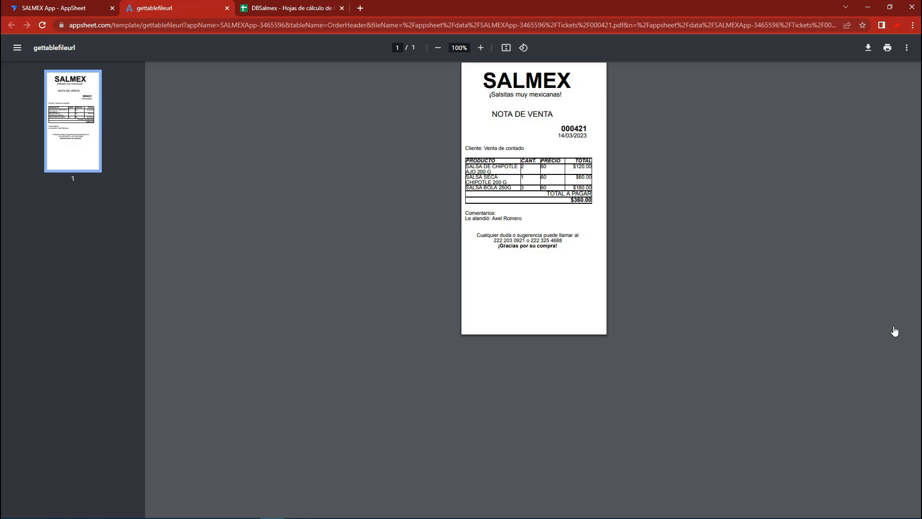
{"action": "triple_click", "coordinate": [512, 190]}
Return to AppSheet and open the newest order in Pedidos for editing at its item list
{"action": "key", "text": "ctrl+shift+Tab"}
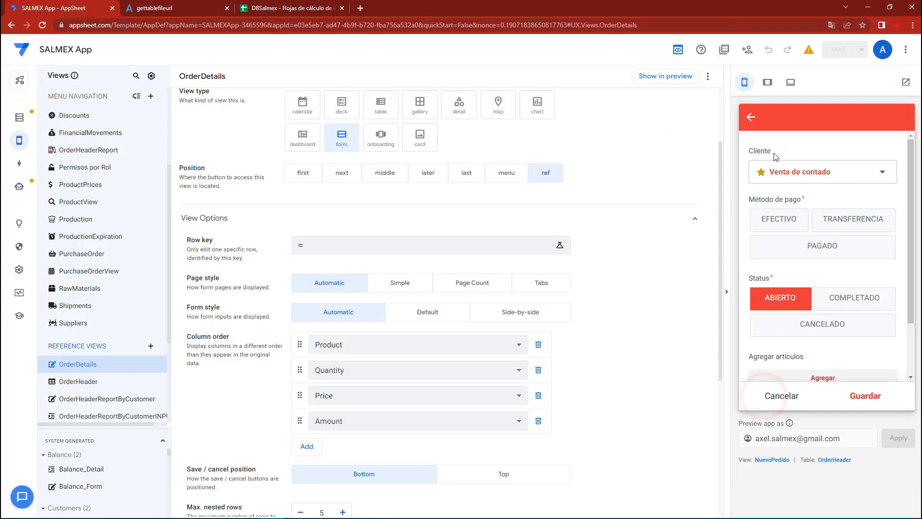
{"action": "left_click", "coordinate": [824, 397]}
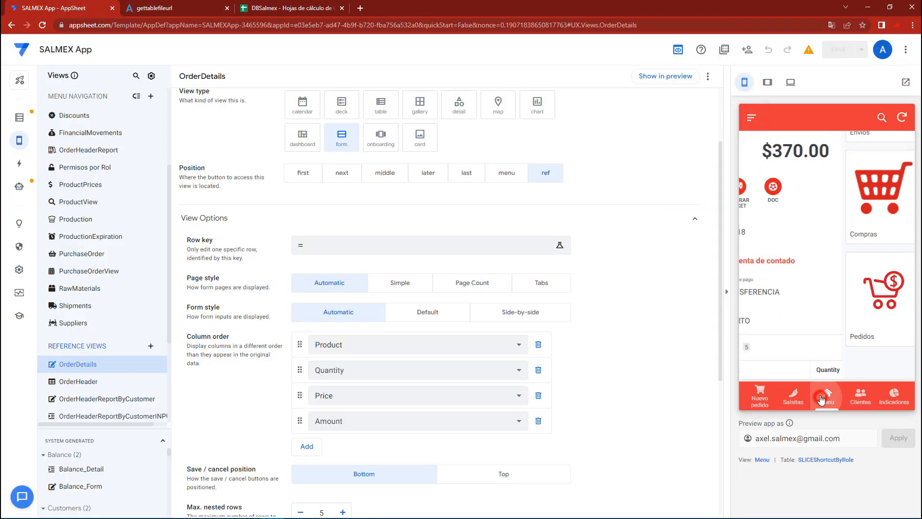
{"action": "left_click", "coordinate": [765, 284]}
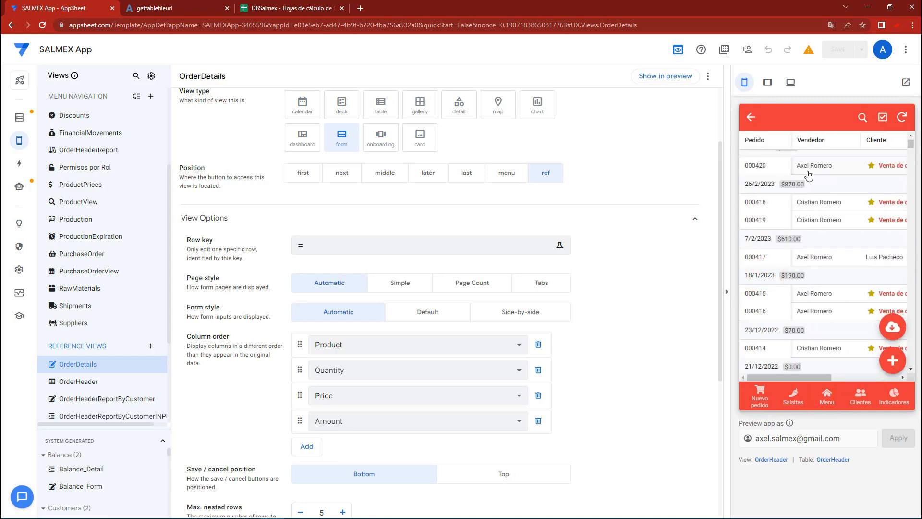
{"action": "scroll", "coordinate": [823, 202], "scroll_direction": "up", "scroll_amount": 1}
{"action": "left_click", "coordinate": [816, 182]}
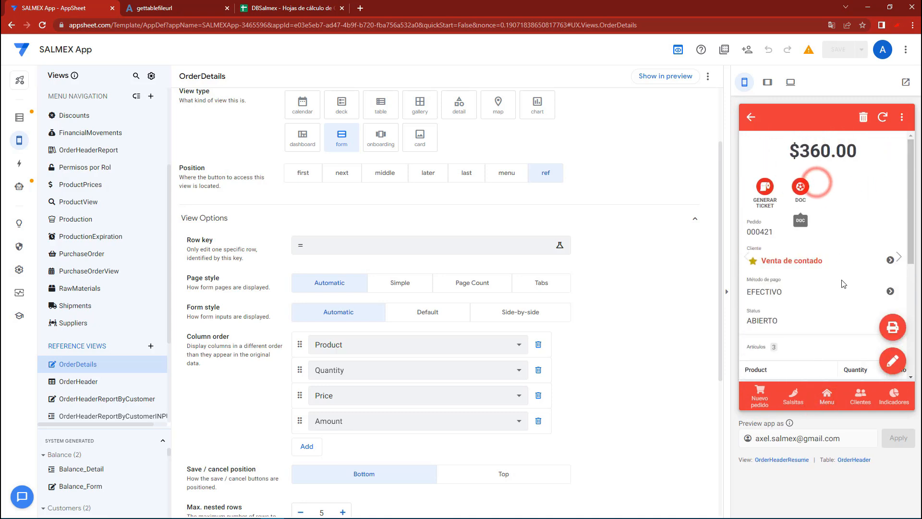
{"action": "left_click", "coordinate": [892, 361]}
{"action": "scroll", "coordinate": [841, 289], "scroll_direction": "down", "scroll_amount": 6}
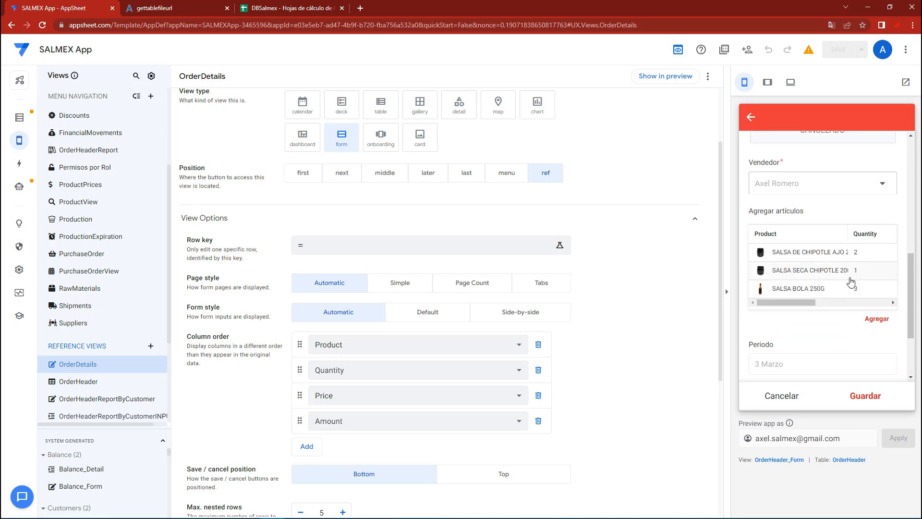
Add SALSA BOLA 250G to the existing order again with a quantity of 1 and save the order
{"action": "left_click", "coordinate": [877, 321]}
{"action": "left_click", "coordinate": [810, 177]}
{"action": "left_click", "coordinate": [810, 175]}
{"action": "left_click", "coordinate": [871, 397]}
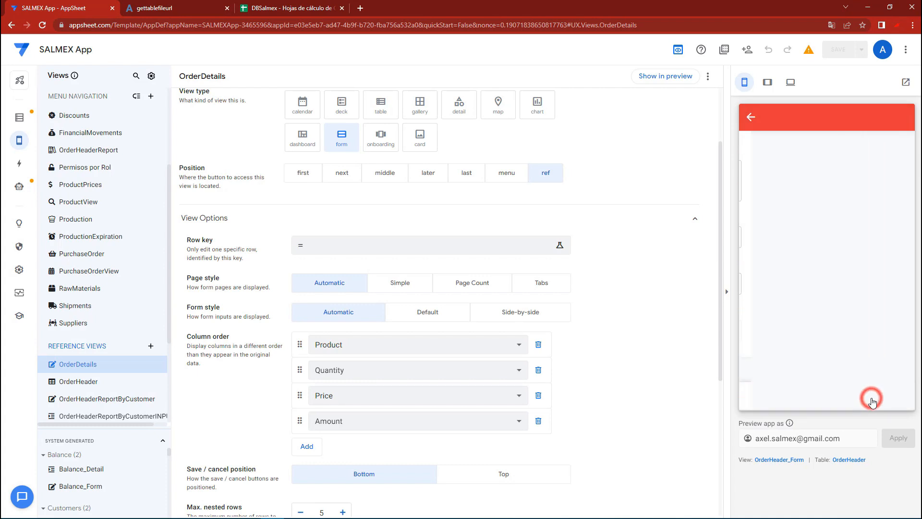
{"action": "left_click", "coordinate": [881, 385]}
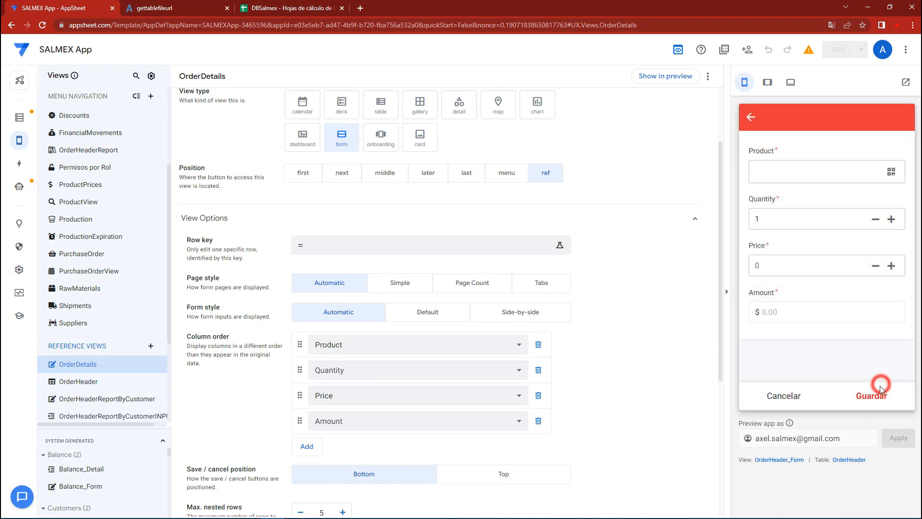
{"action": "left_click", "coordinate": [771, 395]}
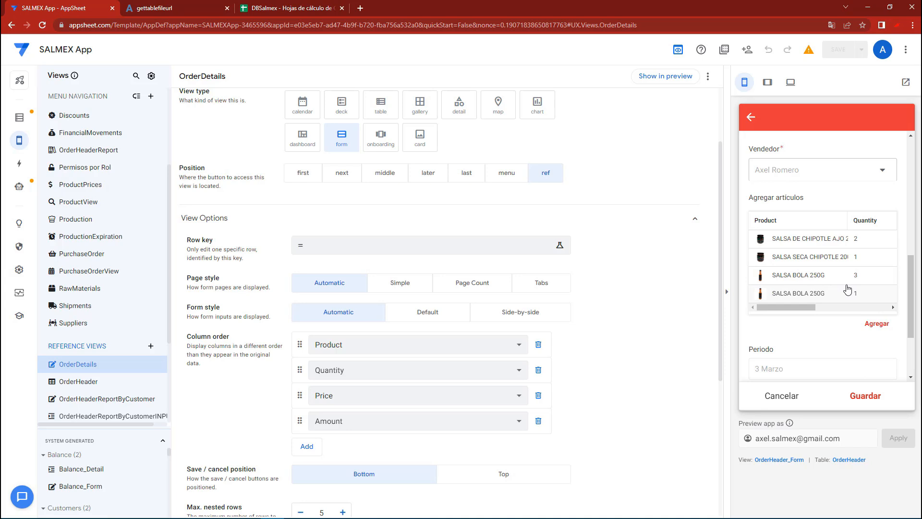
{"action": "left_click", "coordinate": [854, 397]}
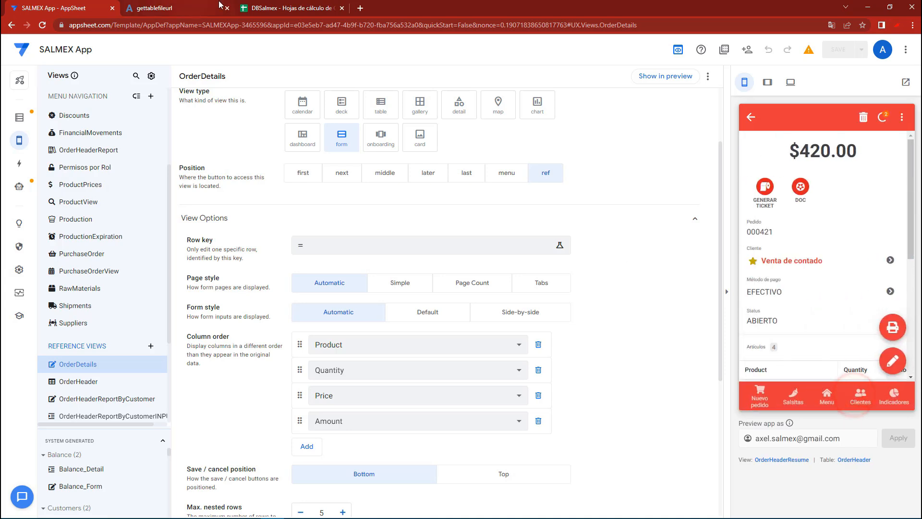
Switch to the DBSalmex spreadsheet and examine how the order's duplicate SB250 rows are merged in OrderDetails
{"action": "left_click", "coordinate": [279, 7]}
{"action": "left_click", "coordinate": [235, 358]}
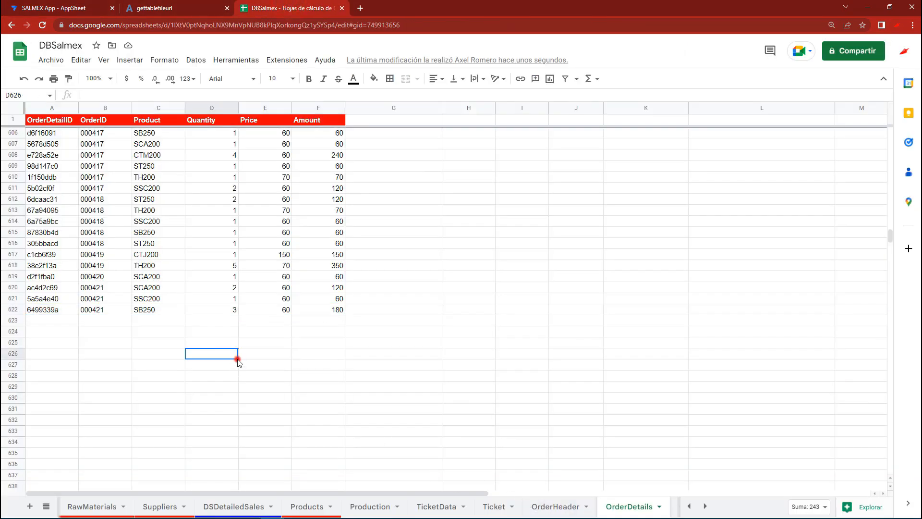
{"action": "left_click_drag", "start_coordinate": [50, 320], "coordinate": [323, 328]}
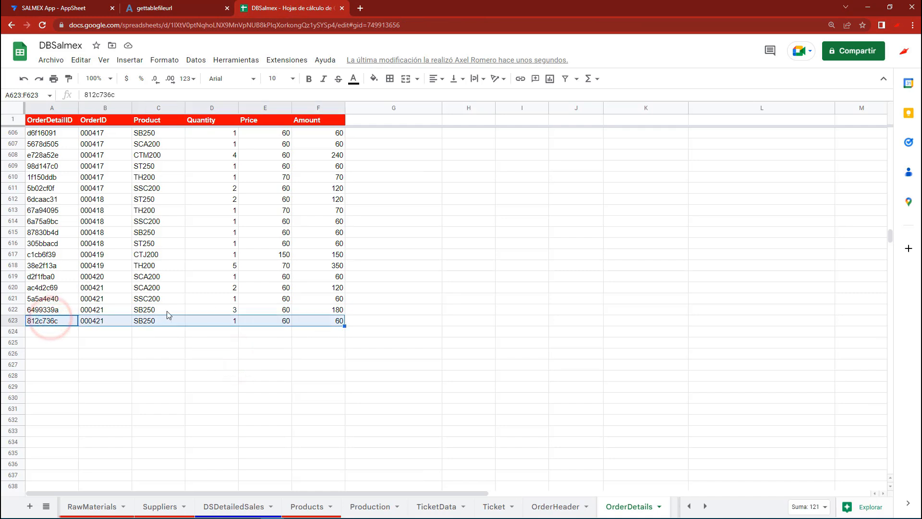
{"action": "left_click_drag", "start_coordinate": [62, 300], "coordinate": [341, 317]}
{"action": "left_click", "coordinate": [341, 313]}
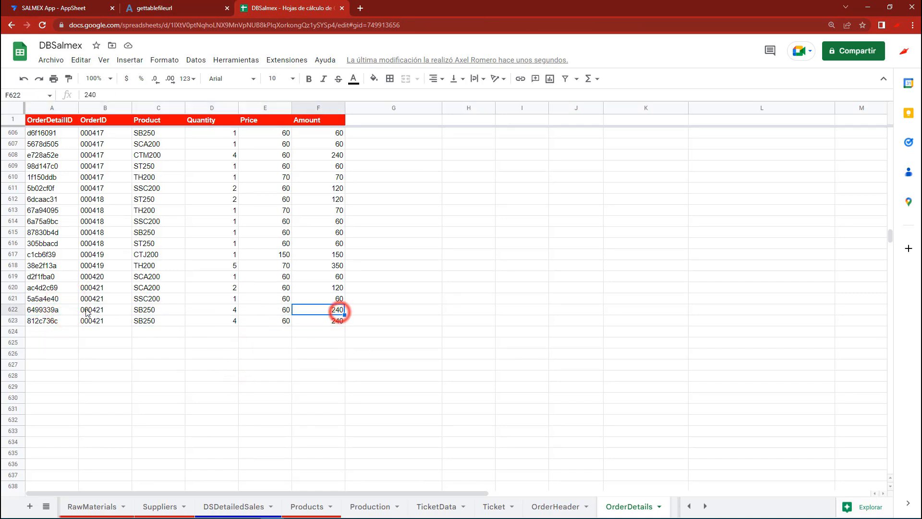
{"action": "left_click_drag", "start_coordinate": [62, 308], "coordinate": [324, 319]}
{"action": "left_click", "coordinate": [298, 327]}
{"action": "left_click", "coordinate": [48, 309]}
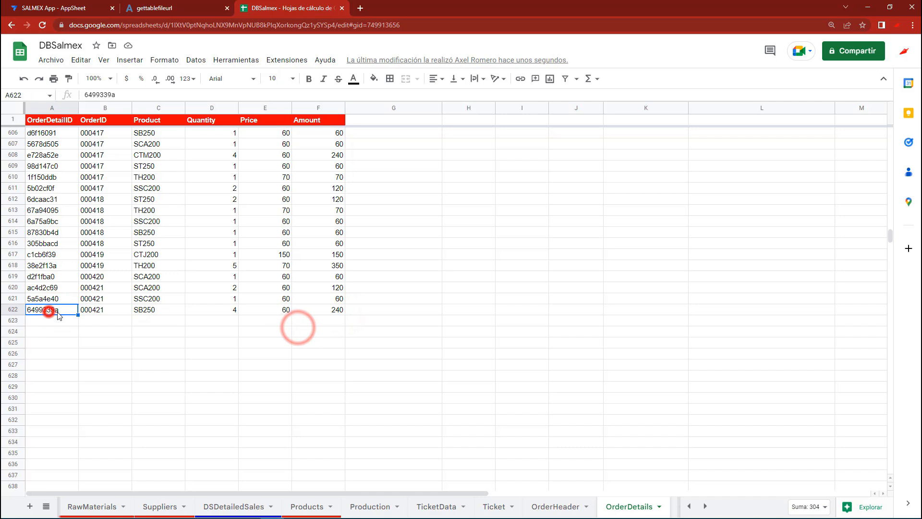
{"action": "left_click_drag", "start_coordinate": [311, 309], "coordinate": [68, 315]}
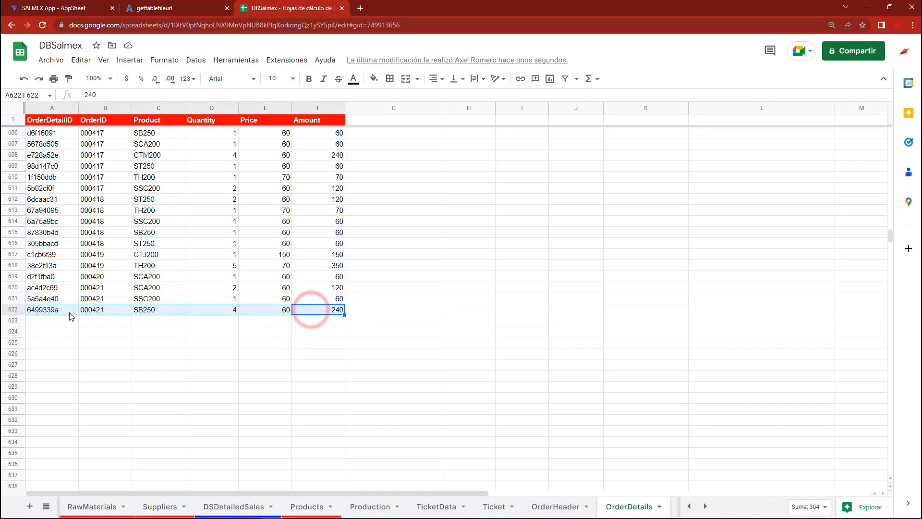